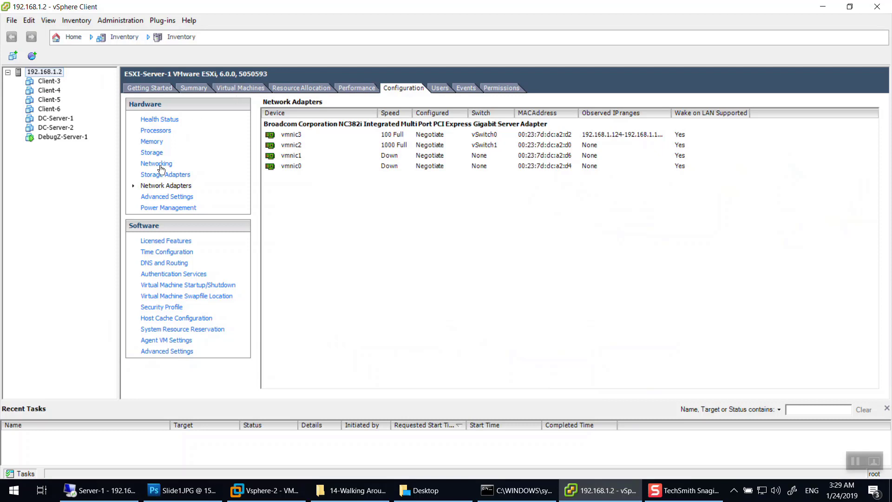
Display ESXi-Server-1's Networking diagram with vSwitch0 (VM Network, Management Network) and vSwitch1 (VMnet port groups).
{"action": "left_click", "coordinate": [163, 163]}
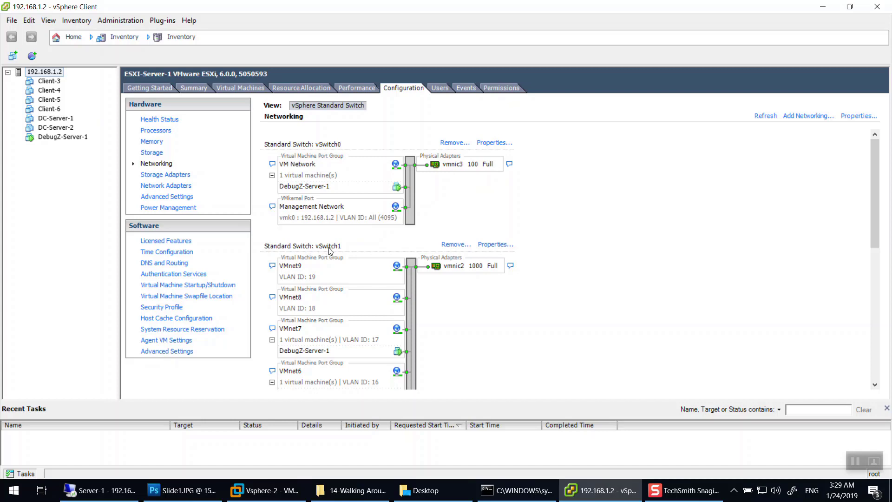
{"action": "scroll", "coordinate": [330, 251], "scroll_direction": "down", "scroll_amount": 10}
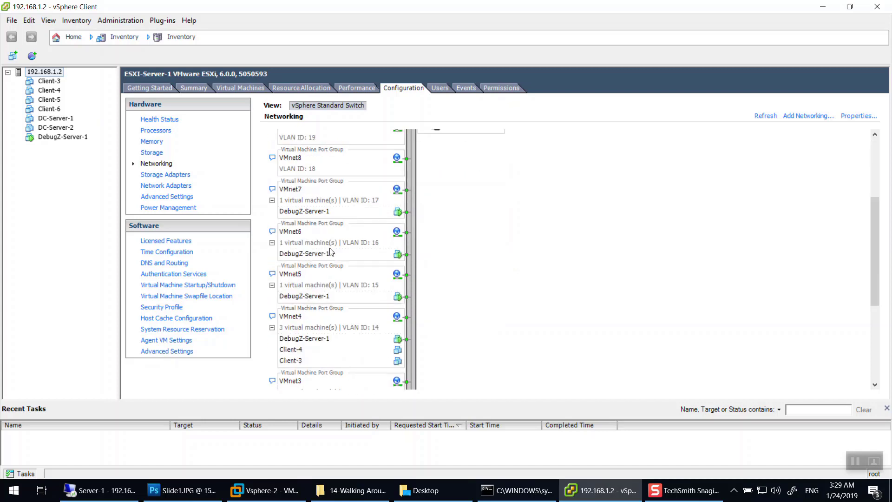
{"action": "scroll", "coordinate": [372, 289], "scroll_direction": "up", "scroll_amount": 10}
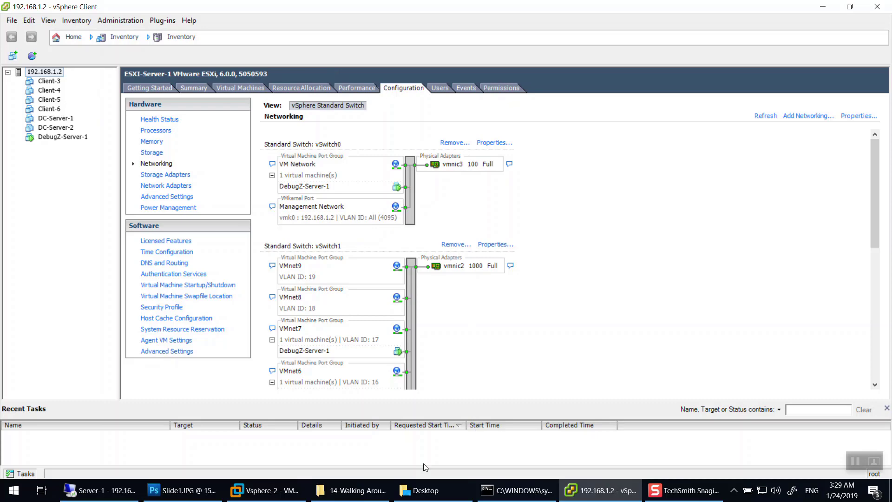
Show Slide1.JPG in full-screen view with the blank Layer 1 made visible.
{"action": "left_click", "coordinate": [183, 497]}
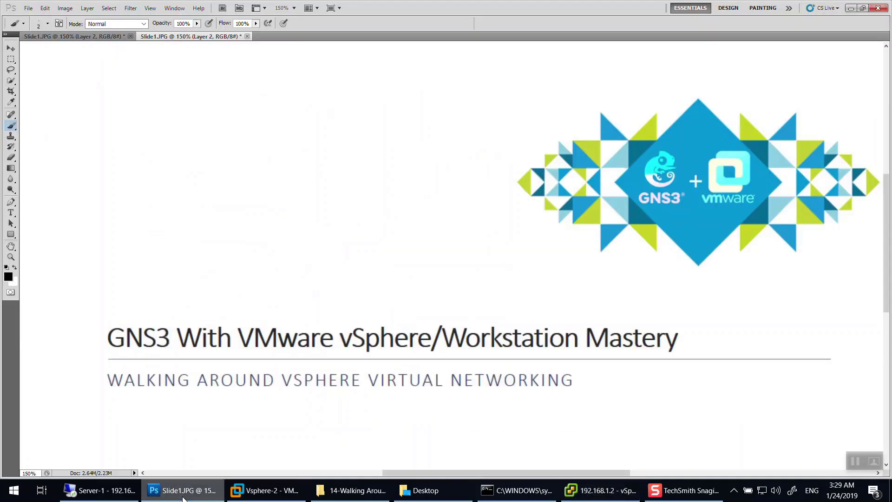
{"action": "key", "text": "f"}
{"action": "key", "text": "f"}
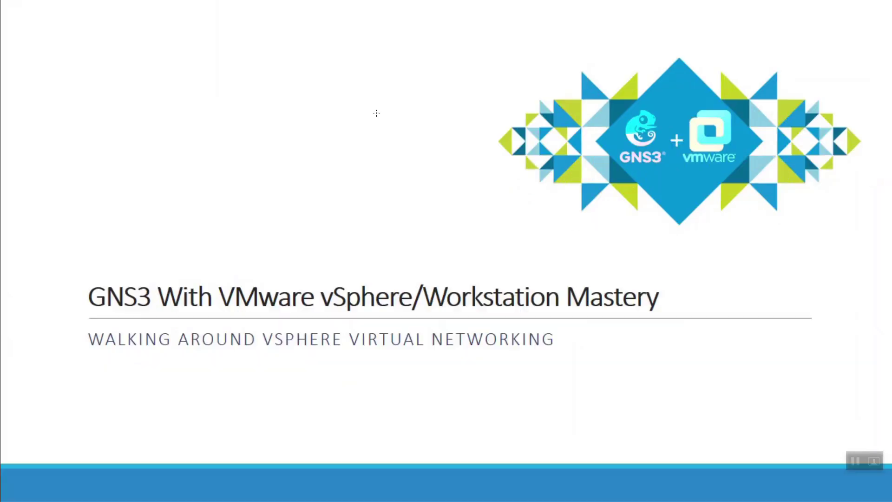
{"action": "key", "text": "F7"}
{"action": "left_click", "coordinate": [646, 119]}
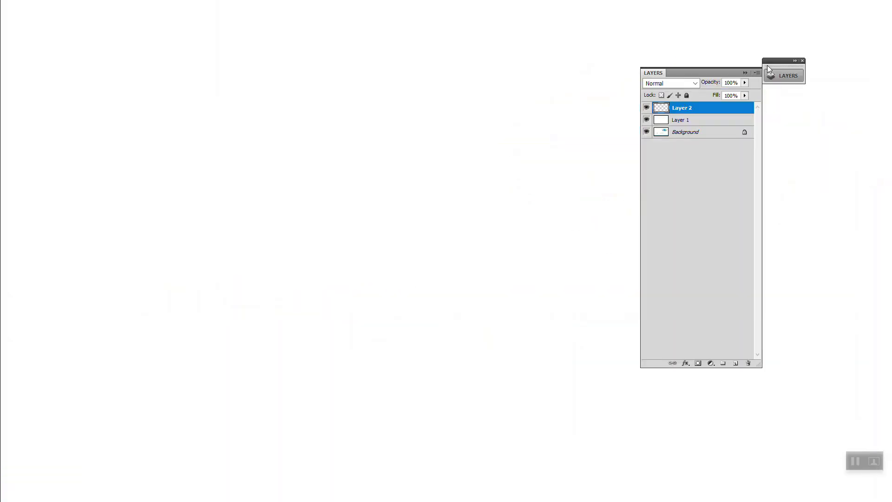
{"action": "left_click", "coordinate": [743, 72]}
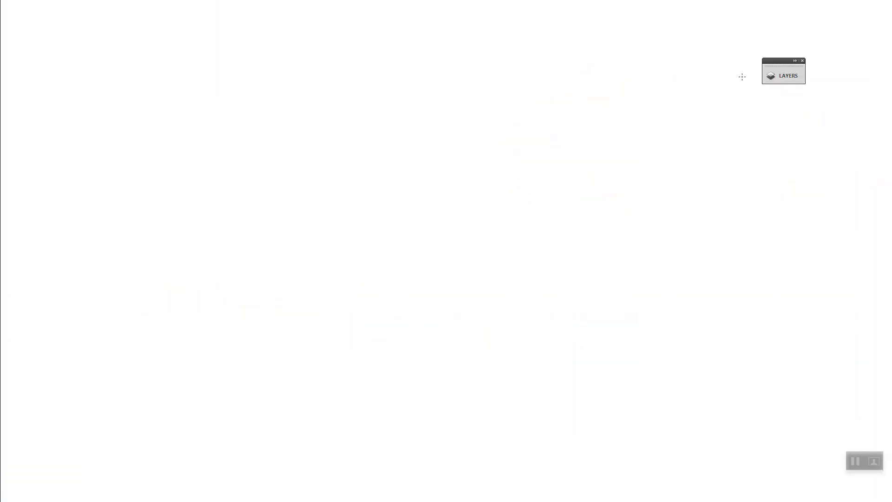
Sketch the router, INT cloud, switch and two servers with their connecting lines.
{"action": "left_click_drag", "start_coordinate": [406, 131], "coordinate": [400, 135]}
{"action": "mouse_move", "coordinate": [396, 128]}
{"action": "left_mouse_down"}
{"action": "mouse_move", "coordinate": [405, 118]}
{"action": "mouse_move", "coordinate": [406, 128]}
{"action": "mouse_move", "coordinate": [448, 120]}
{"action": "mouse_move", "coordinate": [502, 130]}
{"action": "left_mouse_up"}
{"action": "mouse_move", "coordinate": [568, 108]}
{"action": "left_mouse_down"}
{"action": "mouse_move", "coordinate": [576, 133]}
{"action": "mouse_move", "coordinate": [511, 153]}
{"action": "mouse_move", "coordinate": [539, 93]}
{"action": "mouse_move", "coordinate": [577, 102]}
{"action": "left_mouse_up"}
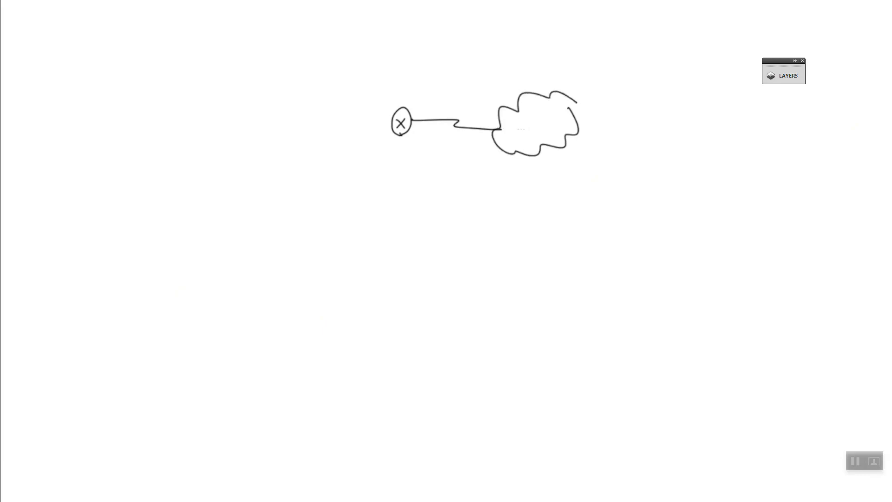
{"action": "mouse_move", "coordinate": [519, 119]}
{"action": "left_mouse_down"}
{"action": "mouse_move", "coordinate": [521, 134]}
{"action": "mouse_move", "coordinate": [535, 121]}
{"action": "mouse_move", "coordinate": [549, 134]}
{"action": "mouse_move", "coordinate": [554, 115]}
{"action": "left_mouse_up"}
{"action": "mouse_move", "coordinate": [391, 122]}
{"action": "left_mouse_down"}
{"action": "mouse_move", "coordinate": [303, 119]}
{"action": "mouse_move", "coordinate": [347, 110]}
{"action": "mouse_move", "coordinate": [325, 132]}
{"action": "mouse_move", "coordinate": [279, 124]}
{"action": "mouse_move", "coordinate": [243, 133]}
{"action": "mouse_move", "coordinate": [265, 106]}
{"action": "mouse_move", "coordinate": [258, 117]}
{"action": "left_mouse_up"}
{"action": "left_click_drag", "start_coordinate": [259, 123], "coordinate": [251, 125]}
{"action": "left_click_drag", "start_coordinate": [251, 136], "coordinate": [259, 135]}
{"action": "mouse_move", "coordinate": [325, 140]}
{"action": "left_mouse_down"}
{"action": "mouse_move", "coordinate": [341, 203]}
{"action": "mouse_move", "coordinate": [320, 175]}
{"action": "mouse_move", "coordinate": [334, 179]}
{"action": "left_mouse_up"}
{"action": "left_click_drag", "start_coordinate": [330, 193], "coordinate": [337, 204]}
Handwrite the subnet 192.168.1.0/24 above the diagram.
{"action": "left_click_drag", "start_coordinate": [178, 23], "coordinate": [179, 37]}
{"action": "left_click_drag", "start_coordinate": [195, 24], "coordinate": [191, 39]}
{"action": "mouse_move", "coordinate": [197, 20]}
{"action": "left_mouse_down"}
{"action": "mouse_move", "coordinate": [205, 16]}
{"action": "mouse_move", "coordinate": [207, 36]}
{"action": "mouse_move", "coordinate": [221, 36]}
{"action": "left_mouse_up"}
{"action": "left_click", "coordinate": [213, 32]}
{"action": "mouse_move", "coordinate": [230, 17]}
{"action": "left_mouse_down"}
{"action": "mouse_move", "coordinate": [224, 27]}
{"action": "mouse_move", "coordinate": [250, 18]}
{"action": "left_mouse_up"}
{"action": "left_click", "coordinate": [259, 32]}
{"action": "mouse_move", "coordinate": [269, 14]}
{"action": "left_mouse_down"}
{"action": "mouse_move", "coordinate": [271, 37]}
{"action": "mouse_move", "coordinate": [297, 21]}
{"action": "left_mouse_up"}
{"action": "left_click", "coordinate": [281, 31]}
{"action": "mouse_move", "coordinate": [308, 15]}
{"action": "left_mouse_down"}
{"action": "mouse_move", "coordinate": [306, 36]}
{"action": "mouse_move", "coordinate": [344, 28]}
{"action": "left_mouse_up"}
{"action": "left_click_drag", "start_coordinate": [343, 17], "coordinate": [342, 39]}
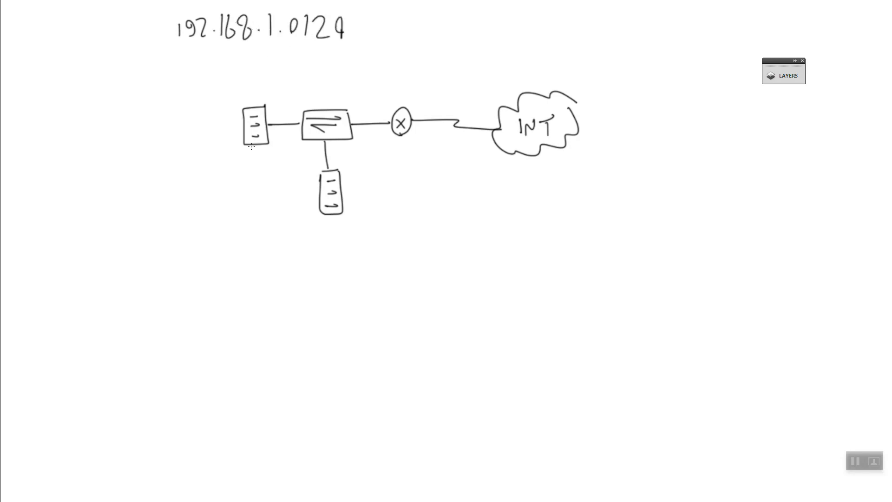
Label the servers E-1 (.2) and E-2 (.3), then exit full screen and minimize Photoshop.
{"action": "mouse_move", "coordinate": [242, 85]}
{"action": "left_mouse_down"}
{"action": "mouse_move", "coordinate": [234, 93]}
{"action": "mouse_move", "coordinate": [241, 104]}
{"action": "left_mouse_up"}
{"action": "left_click_drag", "start_coordinate": [237, 96], "coordinate": [262, 99]}
{"action": "mouse_move", "coordinate": [327, 218]}
{"action": "left_mouse_down"}
{"action": "mouse_move", "coordinate": [332, 237]}
{"action": "mouse_move", "coordinate": [331, 227]}
{"action": "left_mouse_up"}
{"action": "left_click_drag", "start_coordinate": [337, 229], "coordinate": [361, 235]}
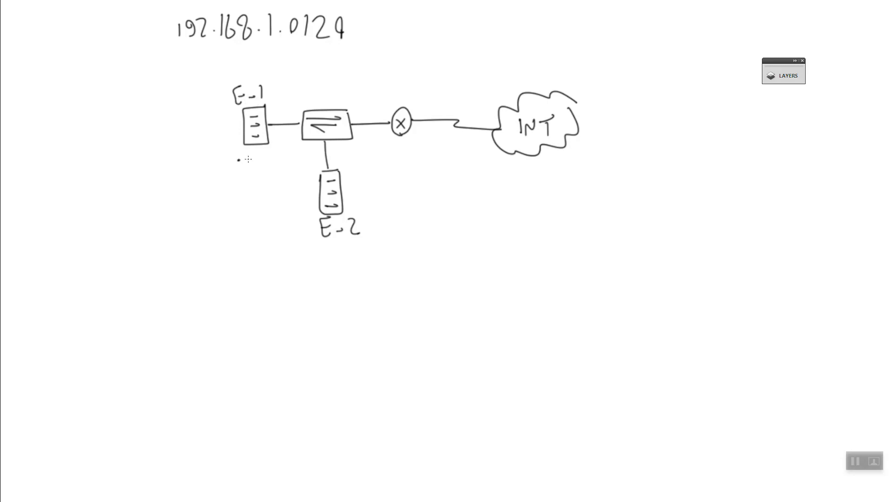
{"action": "left_click_drag", "start_coordinate": [245, 155], "coordinate": [255, 166]}
{"action": "left_click", "coordinate": [320, 255]}
{"action": "left_click_drag", "start_coordinate": [329, 251], "coordinate": [330, 261]}
{"action": "mouse_move", "coordinate": [258, 148]}
{"action": "left_mouse_down"}
{"action": "mouse_move", "coordinate": [263, 171]}
{"action": "mouse_move", "coordinate": [227, 149]}
{"action": "mouse_move", "coordinate": [255, 146]}
{"action": "left_mouse_up"}
{"action": "left_click_drag", "start_coordinate": [221, 175], "coordinate": [238, 181]}
{"action": "key", "text": "f"}
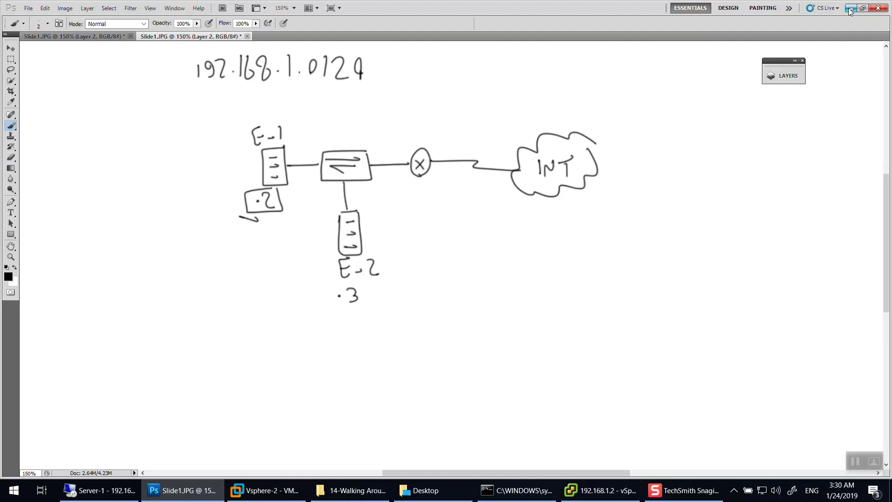
{"action": "left_click", "coordinate": [821, 7]}
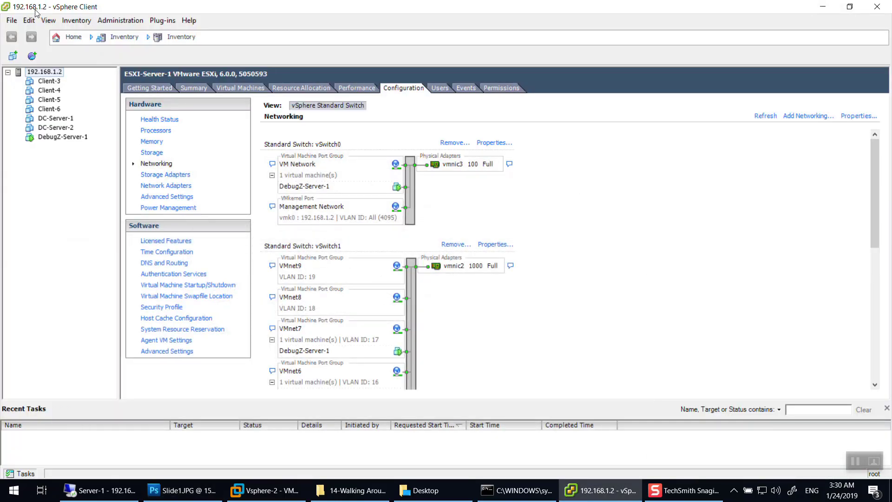
Select host 192.168.1.2, then bring up the Vsphere-1 console in VMware Workstation.
{"action": "left_click", "coordinate": [56, 73]}
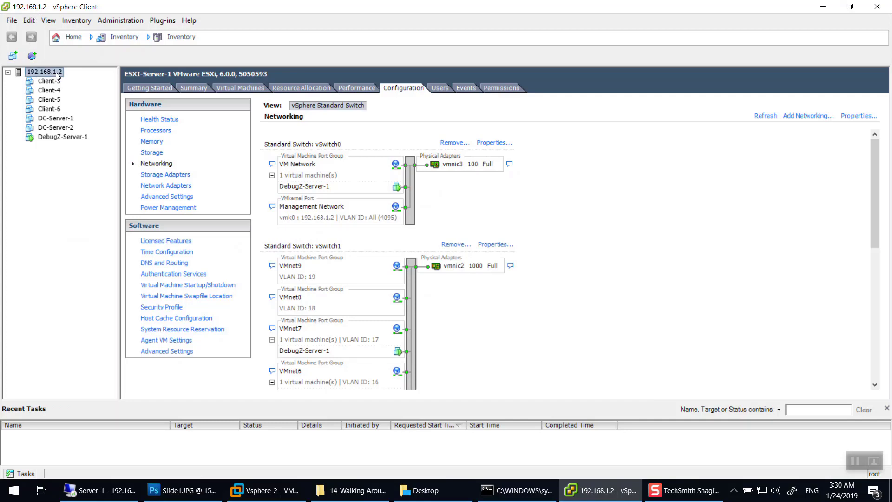
{"action": "left_click", "coordinate": [827, 12]}
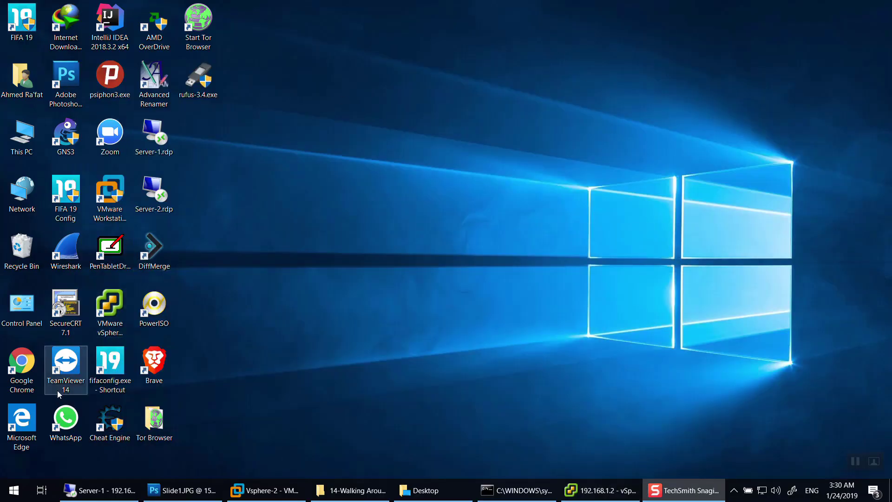
{"action": "left_click", "coordinate": [260, 491]}
{"action": "left_click", "coordinate": [234, 49]}
{"action": "left_click", "coordinate": [387, 203]}
Log in and review Configure Management Network > IPv4 Configuration, then return to vSphere Client.
{"action": "key", "text": "F2"}
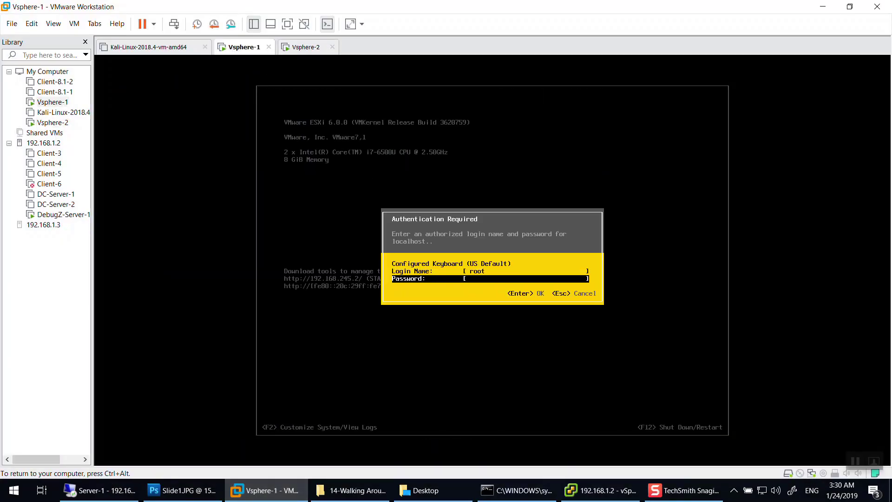
{"action": "key", "text": "Return"}
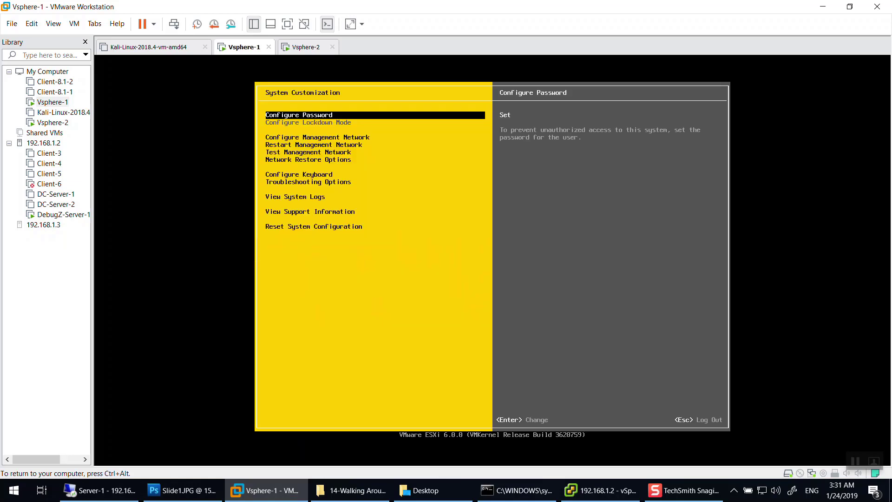
{"action": "key", "text": "Down"}
{"action": "key", "text": "Return"}
{"action": "key", "text": "Down"}
{"action": "key", "text": "Down"}
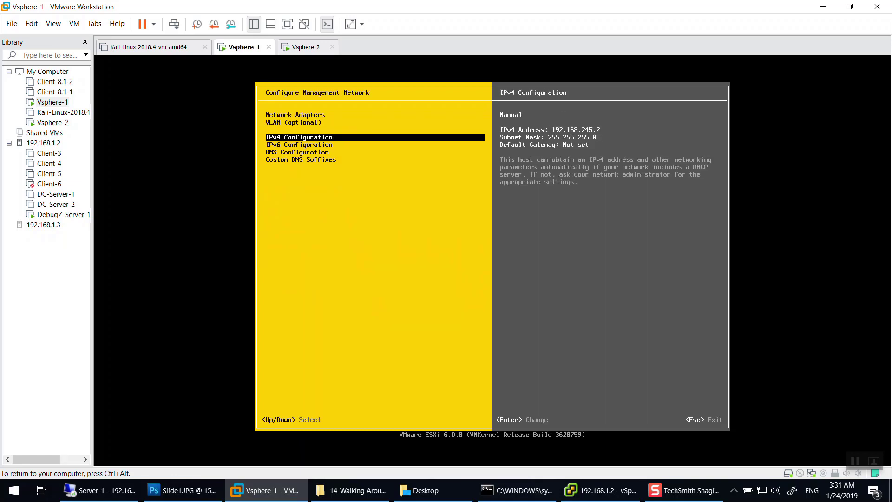
{"action": "key", "text": "Return"}
{"action": "key", "text": "Down"}
{"action": "key", "text": "Down"}
{"action": "key", "text": "Down"}
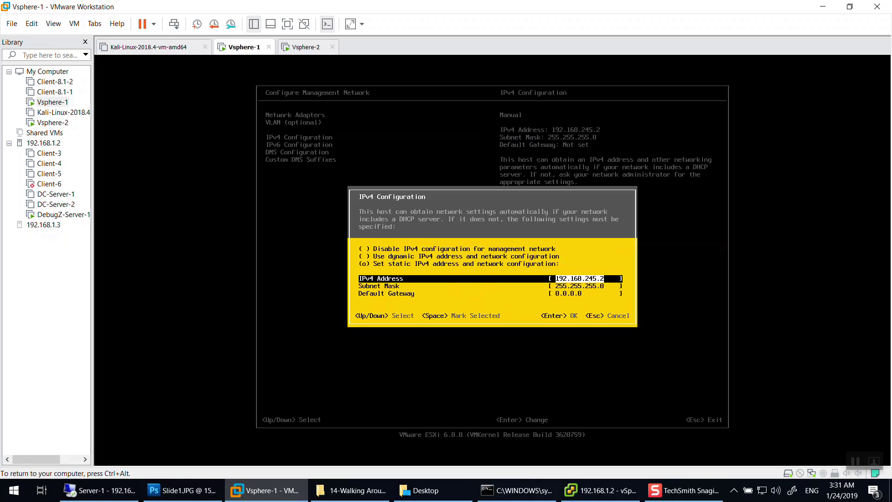
{"action": "key", "text": "Return"}
{"action": "key", "text": "ctrl+alt"}
{"action": "left_click", "coordinate": [593, 488]}
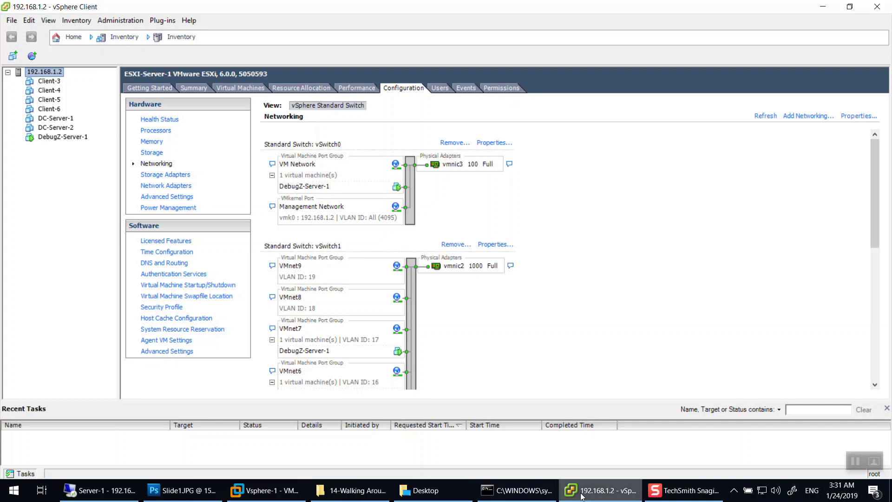
Draw arrows pointing at server E-1, the switch and the router.
{"action": "left_click", "coordinate": [176, 492]}
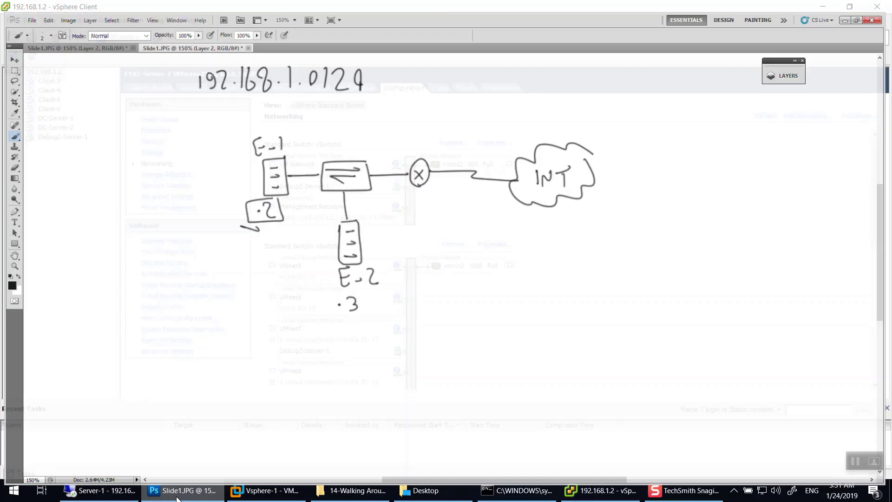
{"action": "mouse_move", "coordinate": [231, 170]}
{"action": "left_mouse_down"}
{"action": "mouse_move", "coordinate": [260, 166]}
{"action": "mouse_move", "coordinate": [253, 175]}
{"action": "mouse_move", "coordinate": [292, 161]}
{"action": "mouse_move", "coordinate": [293, 170]}
{"action": "mouse_move", "coordinate": [283, 162]}
{"action": "left_mouse_up"}
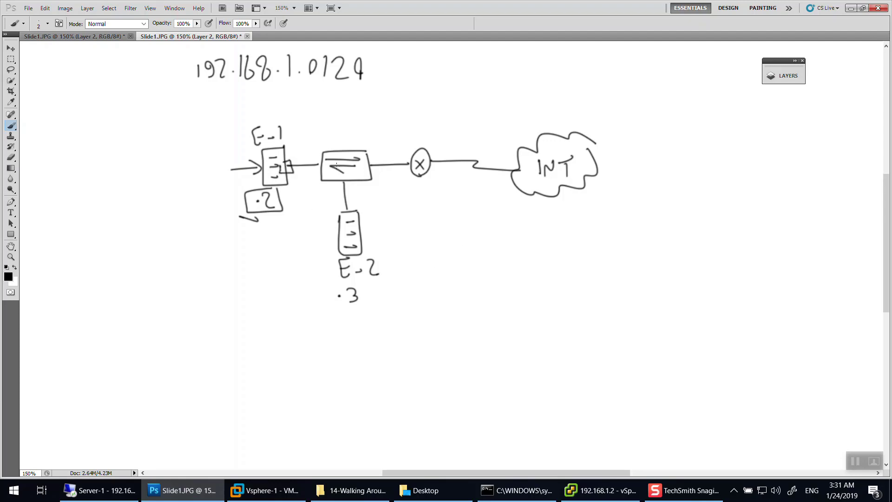
{"action": "left_click_drag", "start_coordinate": [339, 127], "coordinate": [339, 147]}
{"action": "left_click_drag", "start_coordinate": [340, 147], "coordinate": [343, 140]}
{"action": "left_click_drag", "start_coordinate": [408, 133], "coordinate": [413, 148]}
{"action": "left_click_drag", "start_coordinate": [413, 148], "coordinate": [417, 142]}
Sketch a switch symbol on the left and a five-port switch linked to a smaller switch.
{"action": "mouse_move", "coordinate": [143, 112]}
{"action": "left_mouse_down"}
{"action": "mouse_move", "coordinate": [83, 138]}
{"action": "mouse_move", "coordinate": [143, 109]}
{"action": "left_mouse_up"}
{"action": "mouse_move", "coordinate": [93, 125]}
{"action": "left_mouse_down"}
{"action": "mouse_move", "coordinate": [141, 120]}
{"action": "mouse_move", "coordinate": [135, 125]}
{"action": "left_mouse_up"}
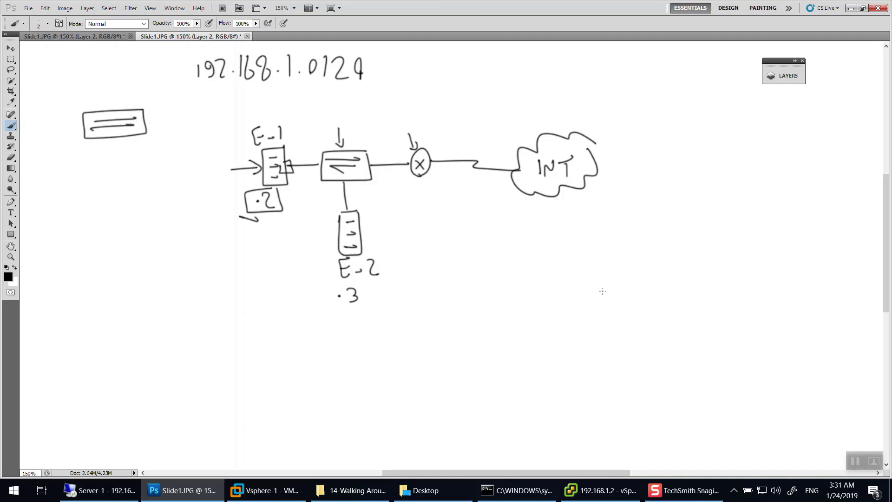
{"action": "mouse_move", "coordinate": [641, 294]}
{"action": "left_mouse_down"}
{"action": "mouse_move", "coordinate": [647, 318]}
{"action": "mouse_move", "coordinate": [478, 318]}
{"action": "mouse_move", "coordinate": [636, 290]}
{"action": "left_mouse_up"}
{"action": "mouse_move", "coordinate": [491, 304]}
{"action": "left_mouse_down"}
{"action": "mouse_move", "coordinate": [525, 314]}
{"action": "mouse_move", "coordinate": [526, 303]}
{"action": "mouse_move", "coordinate": [580, 313]}
{"action": "mouse_move", "coordinate": [566, 303]}
{"action": "mouse_move", "coordinate": [606, 299]}
{"action": "mouse_move", "coordinate": [616, 314]}
{"action": "mouse_move", "coordinate": [592, 302]}
{"action": "mouse_move", "coordinate": [641, 311]}
{"action": "mouse_move", "coordinate": [626, 301]}
{"action": "mouse_move", "coordinate": [640, 337]}
{"action": "mouse_move", "coordinate": [673, 349]}
{"action": "mouse_move", "coordinate": [625, 369]}
{"action": "mouse_move", "coordinate": [624, 353]}
{"action": "left_mouse_up"}
{"action": "mouse_move", "coordinate": [636, 358]}
{"action": "left_mouse_down"}
{"action": "mouse_move", "coordinate": [662, 354]}
{"action": "mouse_move", "coordinate": [658, 363]}
{"action": "left_mouse_up"}
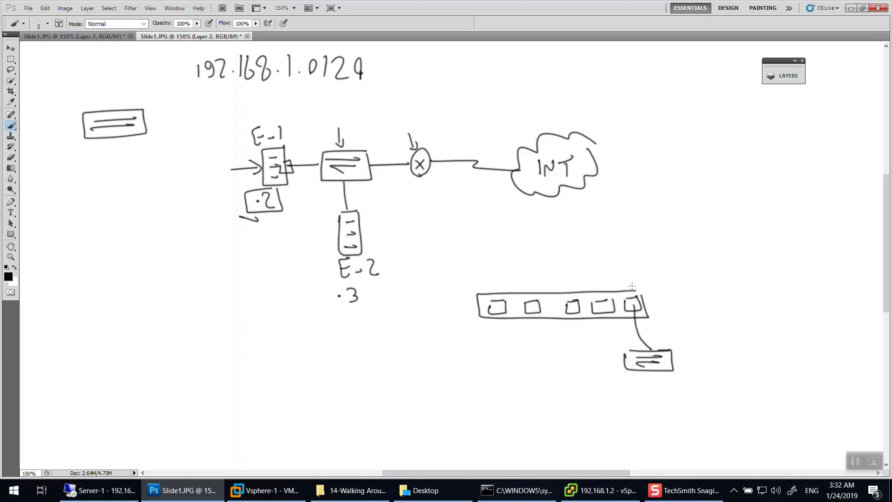
{"action": "left_click_drag", "start_coordinate": [273, 220], "coordinate": [280, 223]}
{"action": "mouse_move", "coordinate": [634, 275]}
{"action": "left_mouse_down"}
{"action": "mouse_move", "coordinate": [634, 294]}
{"action": "mouse_move", "coordinate": [640, 285]}
{"action": "left_mouse_up"}
{"action": "left_click", "coordinate": [586, 490]}
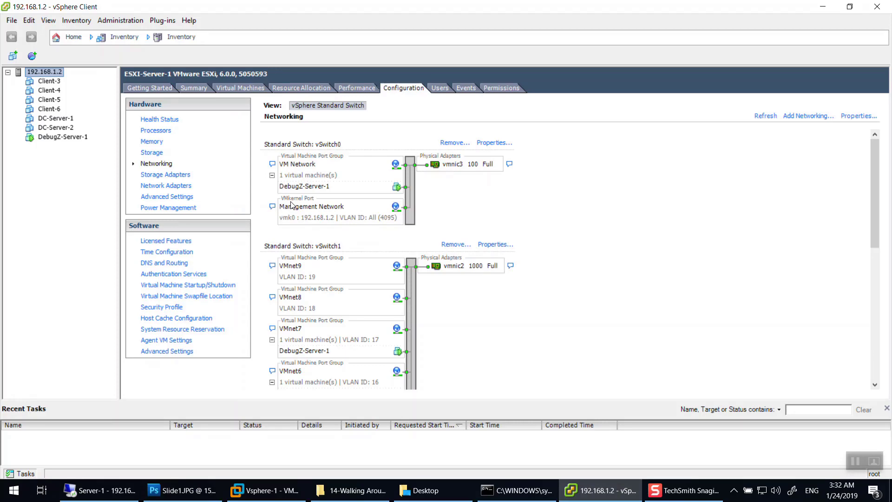
{"action": "left_click", "coordinate": [823, 7]}
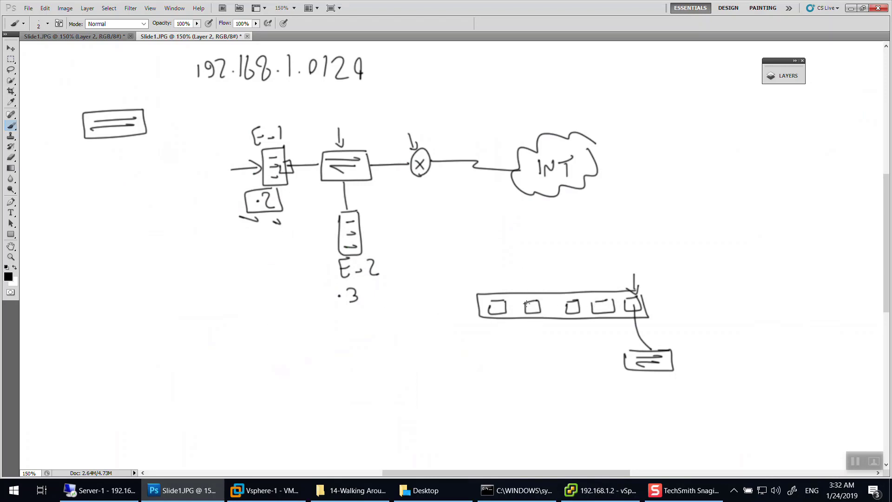
{"action": "left_click", "coordinate": [543, 297]}
Tick the switch ports and write the port-count heading right of INT.
{"action": "mouse_move", "coordinate": [533, 318]}
{"action": "left_mouse_down"}
{"action": "mouse_move", "coordinate": [540, 320]}
{"action": "mouse_move", "coordinate": [505, 326]}
{"action": "left_mouse_up"}
{"action": "left_click_drag", "start_coordinate": [599, 318], "coordinate": [580, 318]}
{"action": "left_click_drag", "start_coordinate": [636, 108], "coordinate": [649, 120]}
{"action": "left_click_drag", "start_coordinate": [660, 105], "coordinate": [657, 120]}
{"action": "mouse_move", "coordinate": [678, 106]}
{"action": "left_mouse_down"}
{"action": "mouse_move", "coordinate": [679, 121]}
{"action": "mouse_move", "coordinate": [694, 111]}
{"action": "left_mouse_up"}
{"action": "mouse_move", "coordinate": [703, 105]}
{"action": "left_mouse_down"}
{"action": "mouse_move", "coordinate": [704, 123]}
{"action": "mouse_move", "coordinate": [712, 106]}
{"action": "mouse_move", "coordinate": [605, 128]}
{"action": "left_mouse_up"}
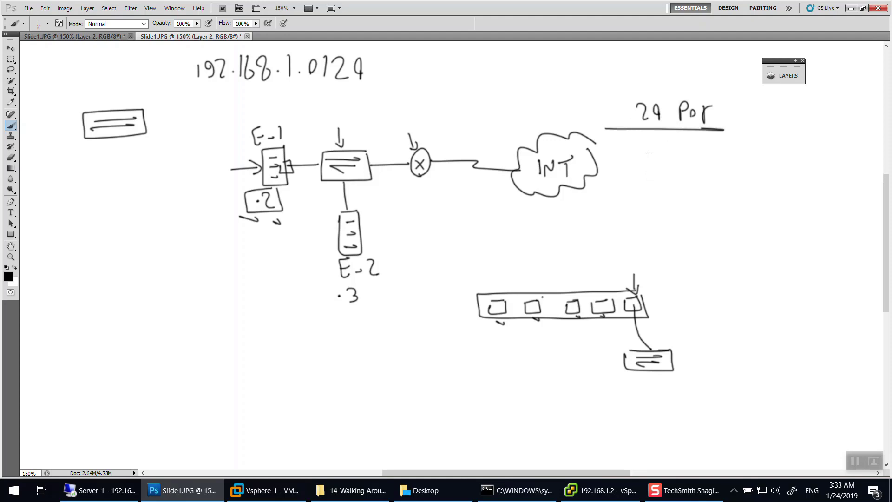
Write Trunk, 23 P → VL 10 and Access under the heading.
{"action": "mouse_move", "coordinate": [634, 163]}
{"action": "left_mouse_down"}
{"action": "mouse_move", "coordinate": [647, 163]}
{"action": "mouse_move", "coordinate": [642, 178]}
{"action": "left_mouse_up"}
{"action": "mouse_move", "coordinate": [647, 161]}
{"action": "left_mouse_down"}
{"action": "mouse_move", "coordinate": [646, 177]}
{"action": "mouse_move", "coordinate": [659, 167]}
{"action": "mouse_move", "coordinate": [691, 169]}
{"action": "left_mouse_up"}
{"action": "mouse_move", "coordinate": [775, 133]}
{"action": "left_mouse_down"}
{"action": "mouse_move", "coordinate": [785, 146]}
{"action": "mouse_move", "coordinate": [817, 148]}
{"action": "left_mouse_up"}
{"action": "mouse_move", "coordinate": [817, 131]}
{"action": "left_mouse_down"}
{"action": "mouse_move", "coordinate": [790, 188]}
{"action": "mouse_move", "coordinate": [813, 197]}
{"action": "left_mouse_up"}
{"action": "left_click_drag", "start_coordinate": [824, 186], "coordinate": [824, 187]}
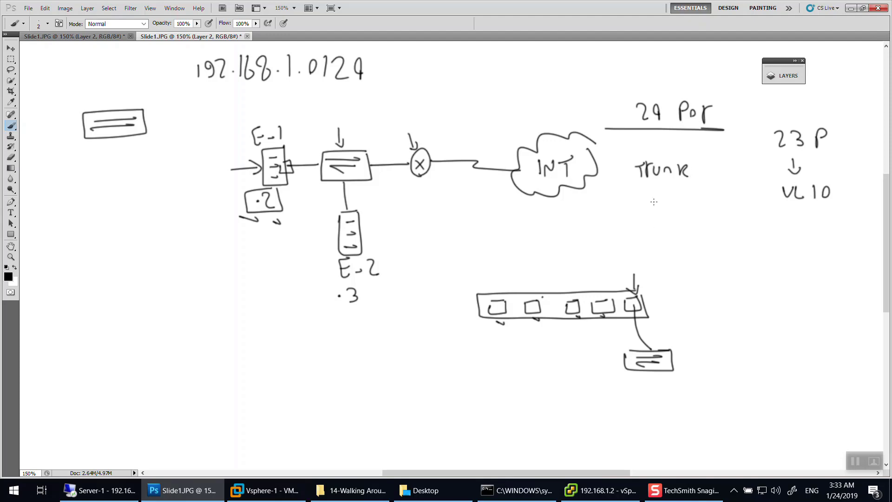
{"action": "left_click_drag", "start_coordinate": [634, 213], "coordinate": [648, 213]}
{"action": "left_click_drag", "start_coordinate": [636, 203], "coordinate": [680, 209]}
{"action": "left_click_drag", "start_coordinate": [682, 195], "coordinate": [682, 215]}
{"action": "left_click_drag", "start_coordinate": [699, 197], "coordinate": [692, 213]}
{"action": "left_click_drag", "start_coordinate": [707, 171], "coordinate": [713, 177]}
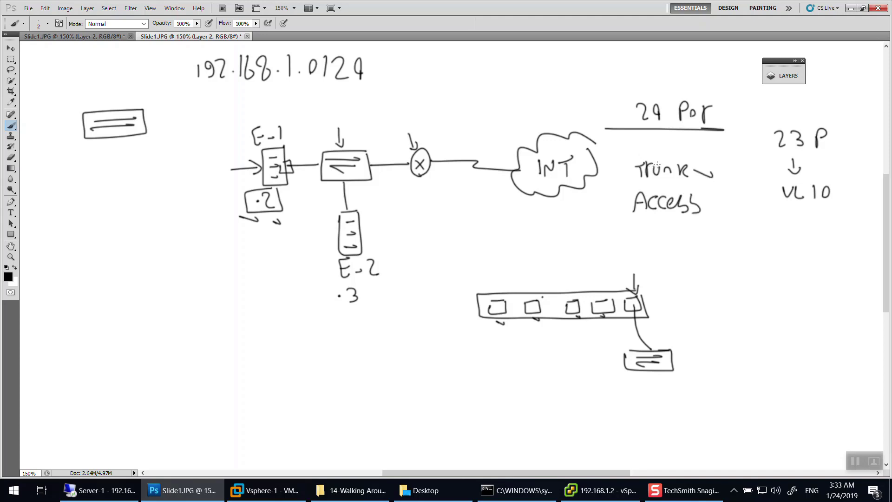
Draw two linked switches above the cloud.
{"action": "mouse_move", "coordinate": [486, 66]}
{"action": "left_mouse_down"}
{"action": "mouse_move", "coordinate": [525, 67]}
{"action": "mouse_move", "coordinate": [511, 65]}
{"action": "left_mouse_up"}
{"action": "mouse_move", "coordinate": [492, 73]}
{"action": "left_mouse_down"}
{"action": "mouse_move", "coordinate": [513, 70]}
{"action": "mouse_move", "coordinate": [495, 82]}
{"action": "left_mouse_up"}
{"action": "mouse_move", "coordinate": [500, 82]}
{"action": "left_mouse_down"}
{"action": "mouse_move", "coordinate": [567, 76]}
{"action": "mouse_move", "coordinate": [560, 65]}
{"action": "mouse_move", "coordinate": [586, 70]}
{"action": "mouse_move", "coordinate": [576, 84]}
{"action": "left_mouse_up"}
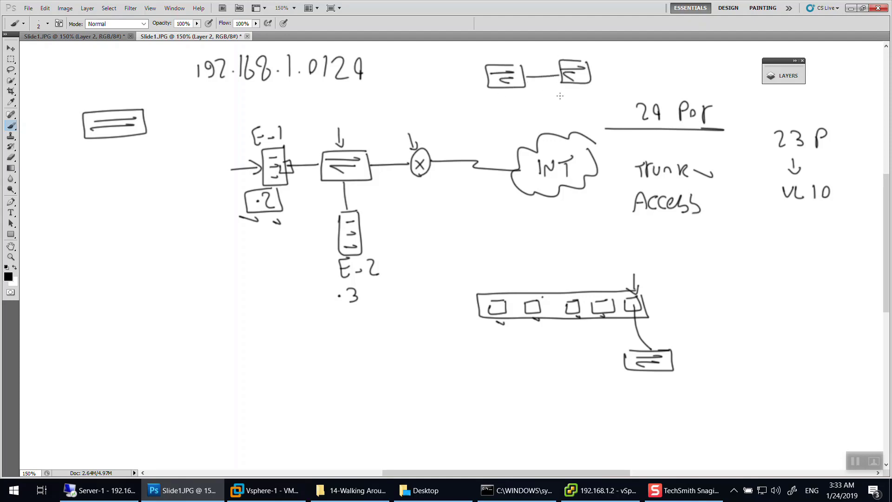
Draw another switch connected by a line to a router circle.
{"action": "left_click_drag", "start_coordinate": [518, 104], "coordinate": [520, 125]}
{"action": "mouse_move", "coordinate": [478, 103]}
{"action": "left_mouse_down"}
{"action": "mouse_move", "coordinate": [518, 125]}
{"action": "mouse_move", "coordinate": [509, 101]}
{"action": "mouse_move", "coordinate": [511, 107]}
{"action": "left_mouse_up"}
{"action": "mouse_move", "coordinate": [511, 115]}
{"action": "left_mouse_down"}
{"action": "mouse_move", "coordinate": [541, 112]}
{"action": "mouse_move", "coordinate": [551, 97]}
{"action": "mouse_move", "coordinate": [560, 114]}
{"action": "left_mouse_up"}
{"action": "left_click_drag", "start_coordinate": [559, 104], "coordinate": [547, 114]}
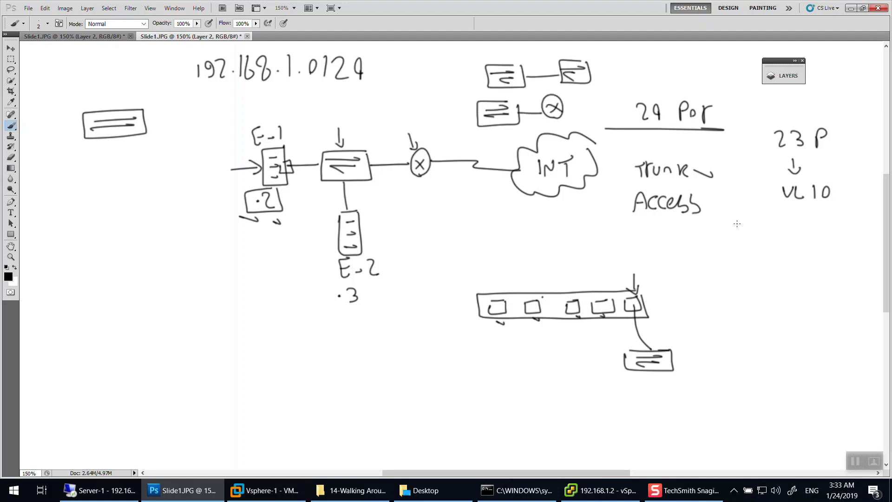
Draw an arrow from Access to VL 1 plus pointer arrows, then return to vSphere Client.
{"action": "left_click_drag", "start_coordinate": [668, 216], "coordinate": [669, 226]}
{"action": "left_click_drag", "start_coordinate": [672, 223], "coordinate": [667, 229]}
{"action": "left_click_drag", "start_coordinate": [662, 223], "coordinate": [667, 229]}
{"action": "left_click_drag", "start_coordinate": [644, 242], "coordinate": [677, 254]}
{"action": "left_click_drag", "start_coordinate": [484, 78], "coordinate": [469, 73]}
{"action": "left_click_drag", "start_coordinate": [604, 201], "coordinate": [629, 205]}
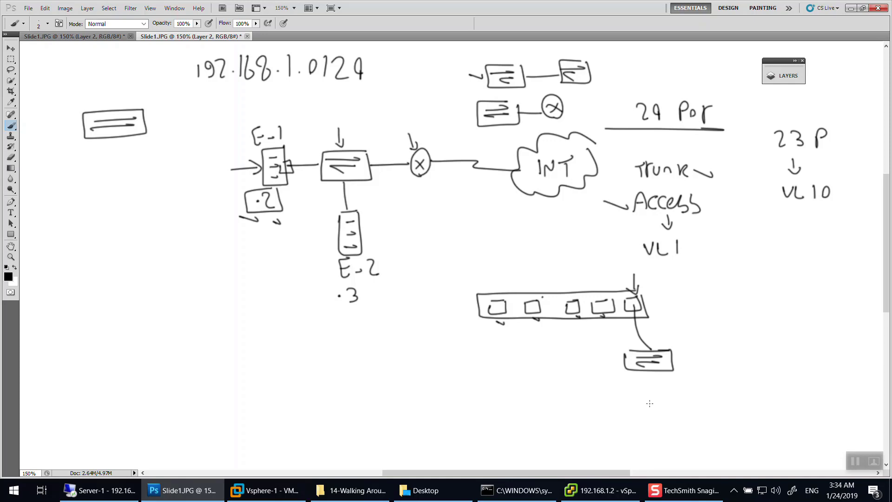
{"action": "left_click", "coordinate": [599, 490]}
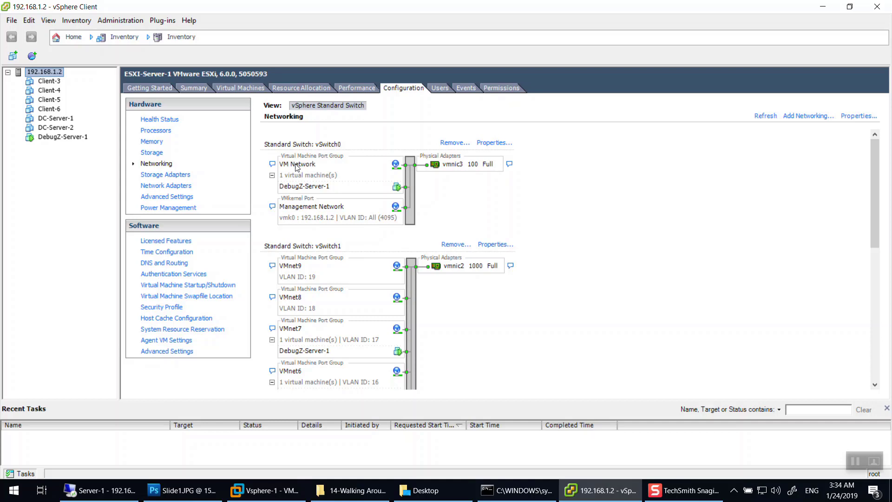
Check DebugZ-Server-1's Network adapter 1 network, then open vSwitch0 Properties on host 192.168.1.2.
{"action": "left_click", "coordinate": [78, 139]}
{"action": "left_click", "coordinate": [184, 323]}
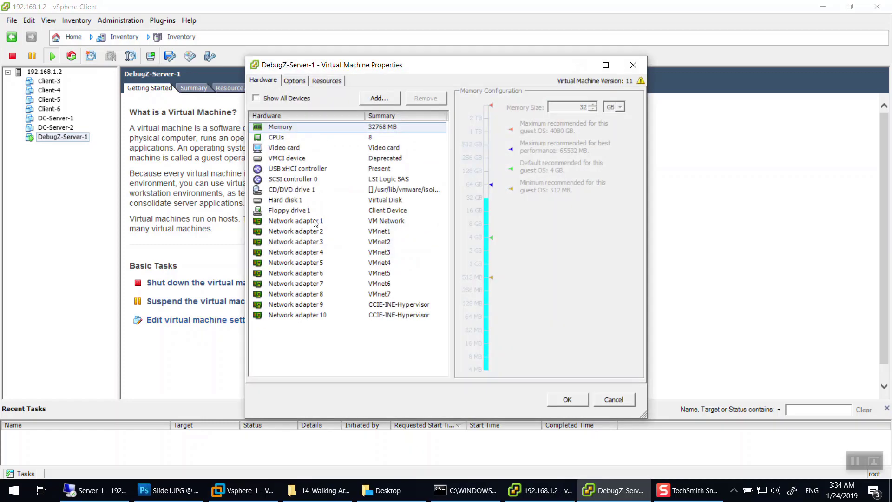
{"action": "left_click", "coordinate": [315, 222]}
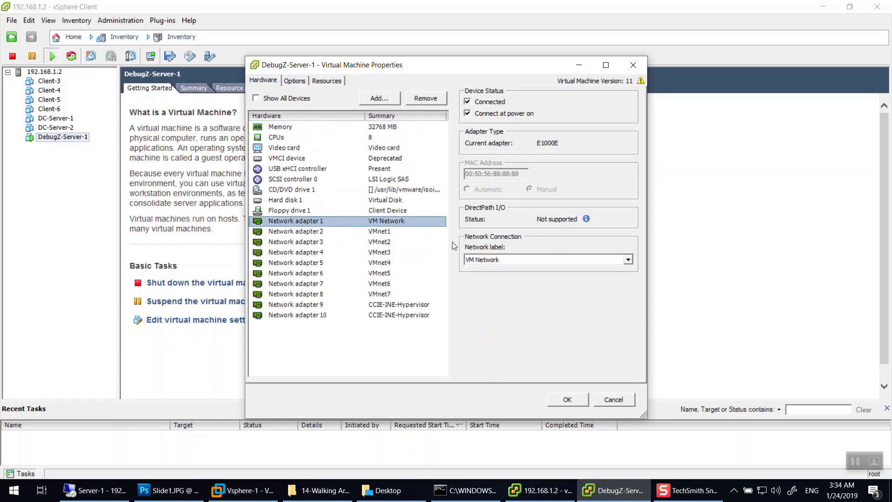
{"action": "left_click", "coordinate": [496, 258]}
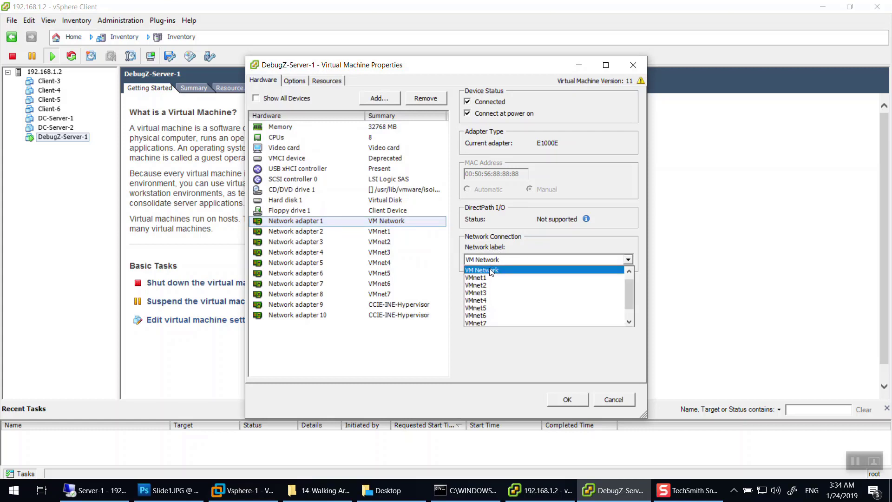
{"action": "left_click", "coordinate": [634, 65]}
{"action": "left_click", "coordinate": [633, 65]}
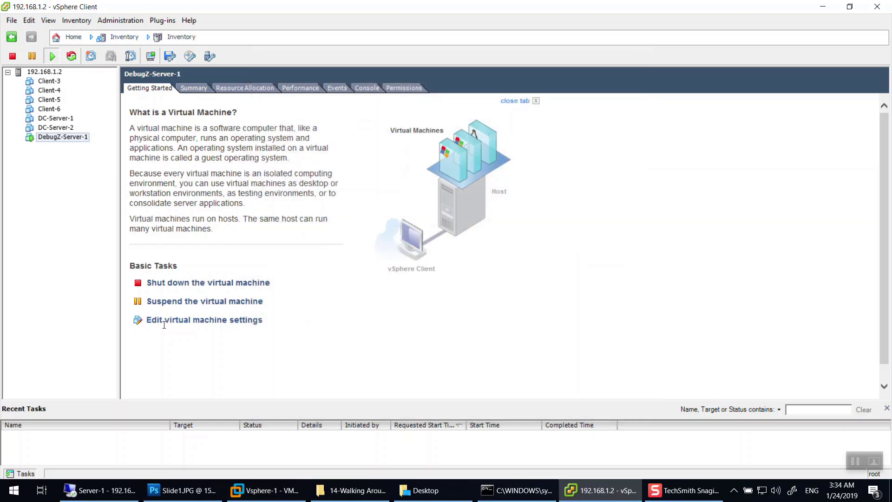
{"action": "left_click", "coordinate": [52, 72]}
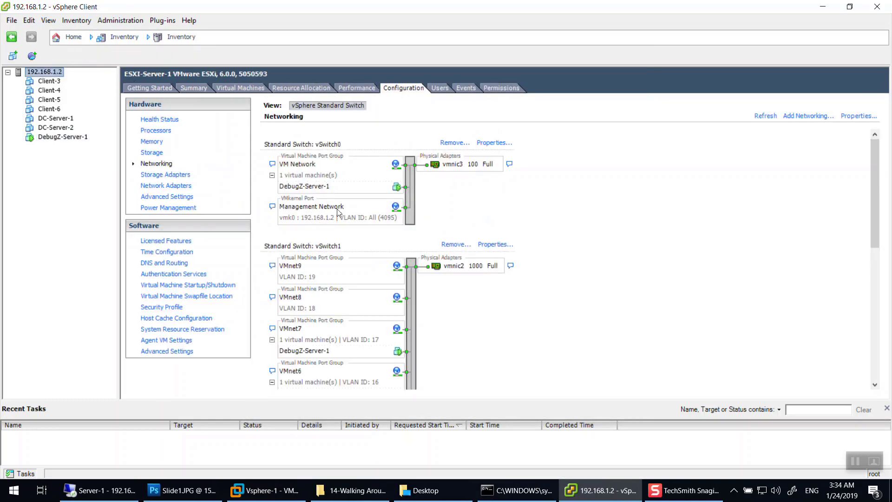
{"action": "left_click", "coordinate": [494, 142]}
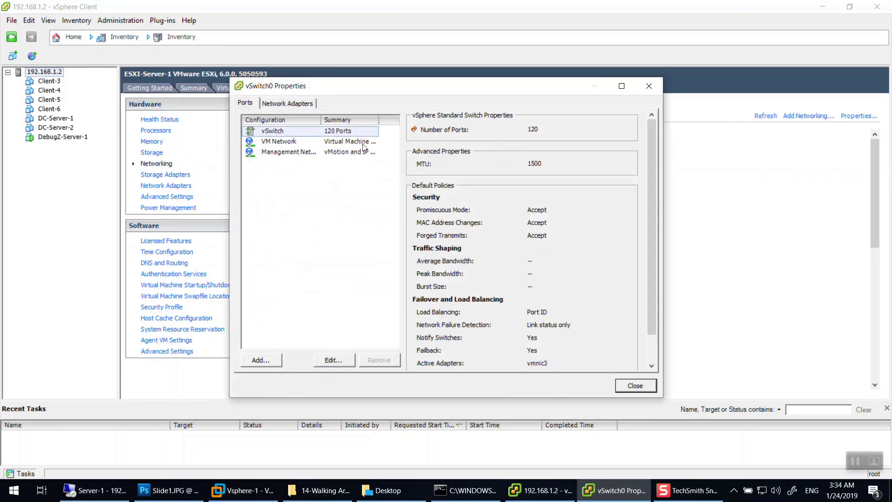
Inspect VM Network (VLAN None, active vmnic3, Port ID balancing) and maximize the vSwitch0 Properties window.
{"action": "left_click", "coordinate": [301, 143]}
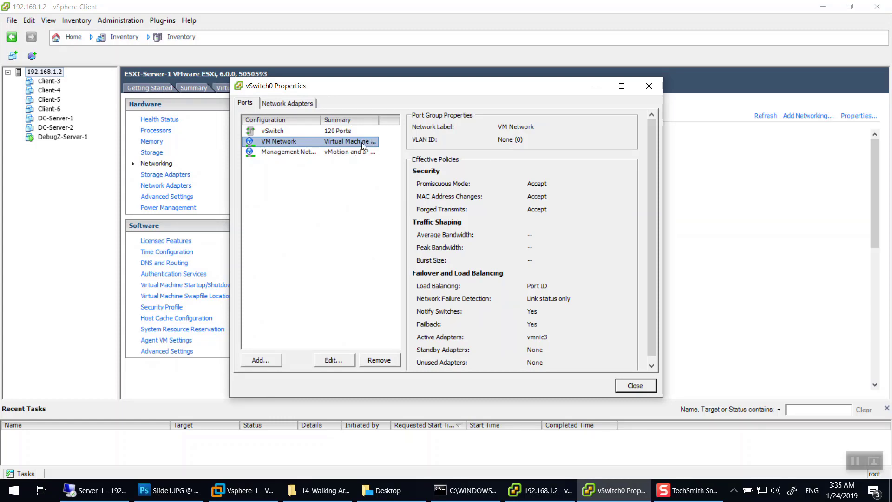
{"action": "left_click_drag", "start_coordinate": [320, 119], "coordinate": [371, 119]}
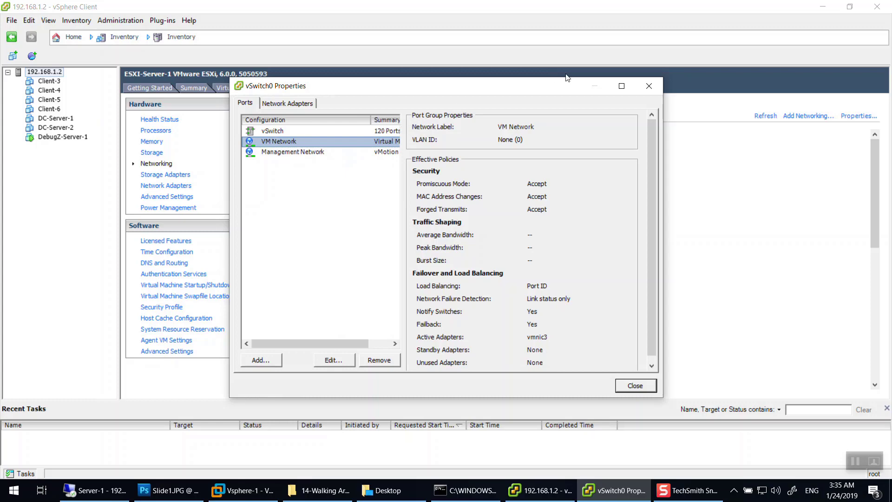
{"action": "left_click", "coordinate": [619, 87]}
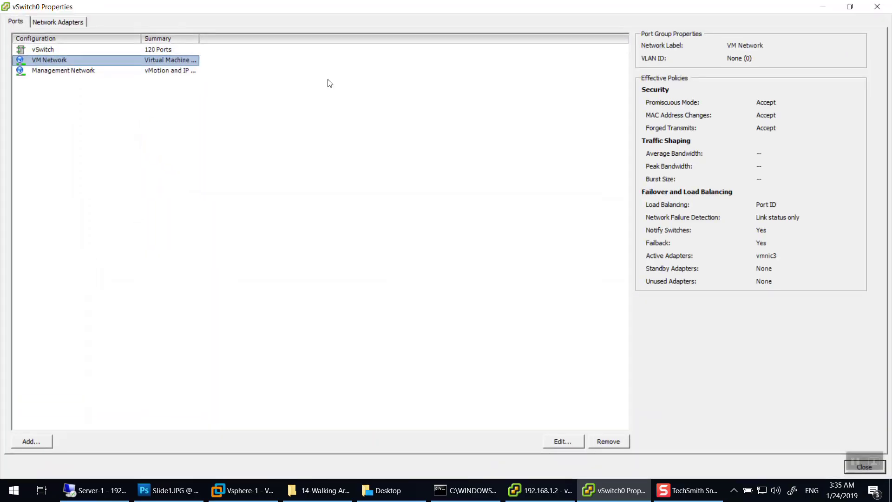
{"action": "left_click", "coordinate": [173, 50]}
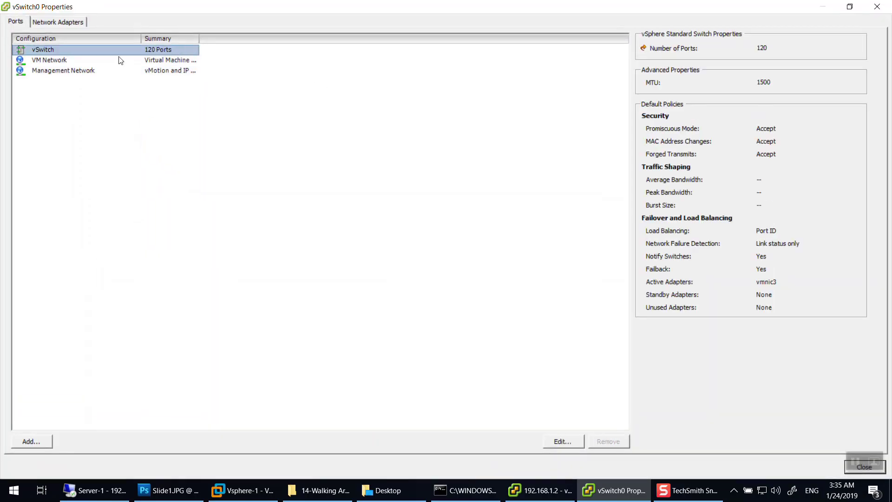
Compare VM Network with Management Network (VLAN All 4095, IP 192.168.1.2), then restore the window size.
{"action": "left_click", "coordinate": [76, 63]}
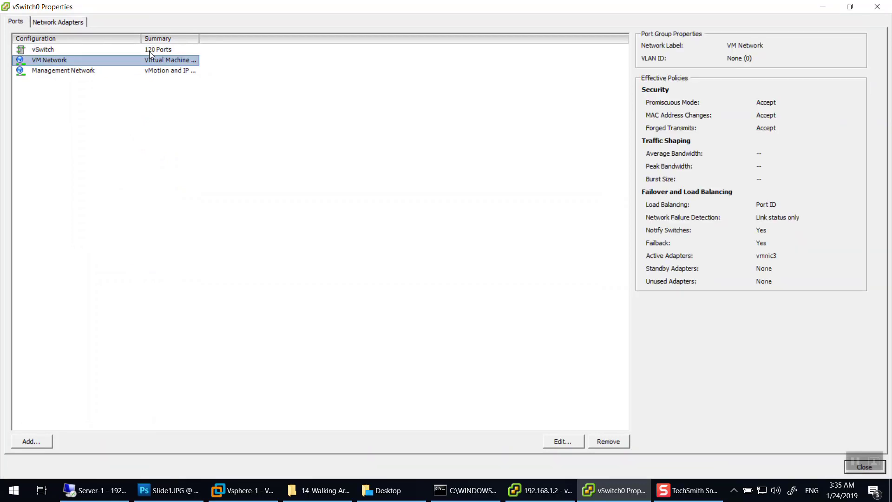
{"action": "left_click_drag", "start_coordinate": [195, 42], "coordinate": [251, 46]}
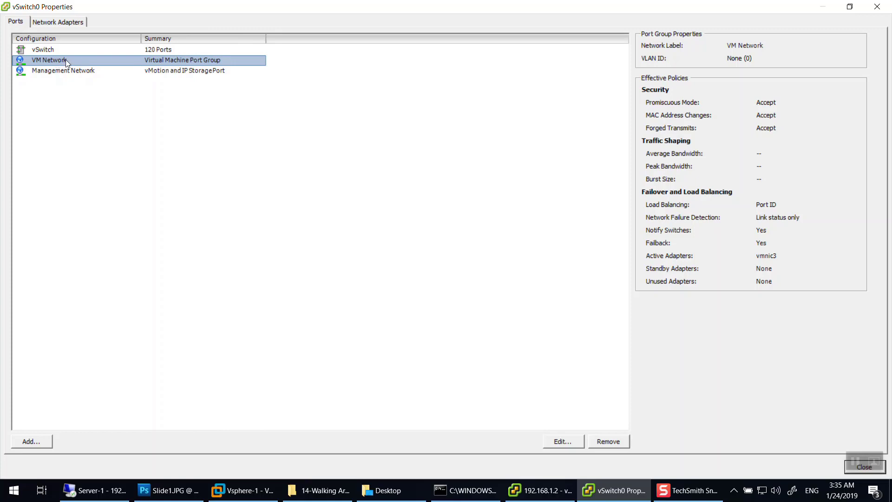
{"action": "left_click", "coordinate": [55, 71]}
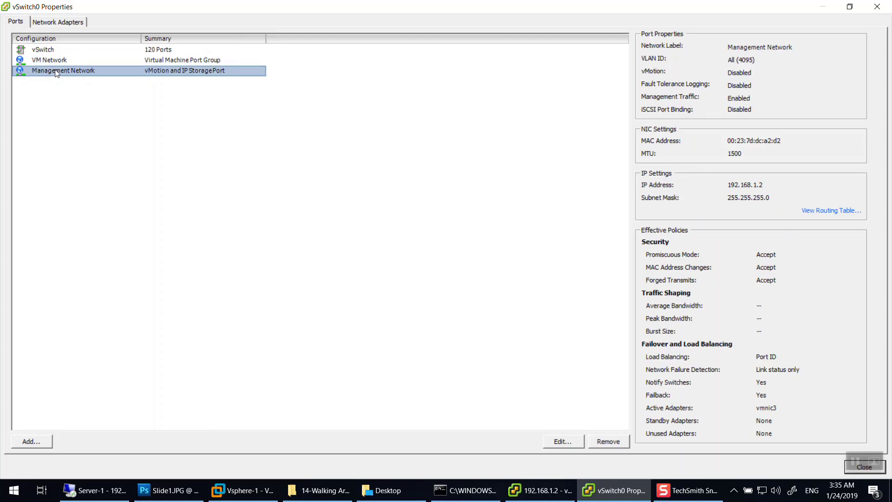
{"action": "left_click", "coordinate": [58, 62]}
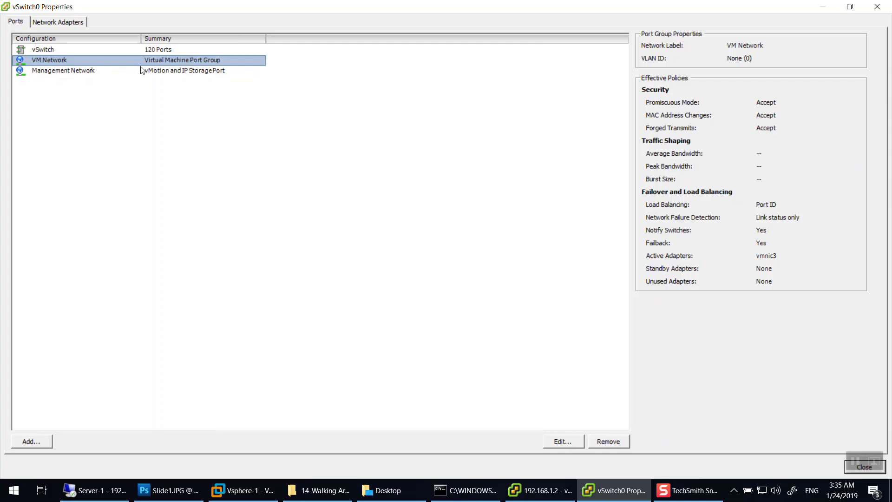
{"action": "left_click", "coordinate": [50, 70]}
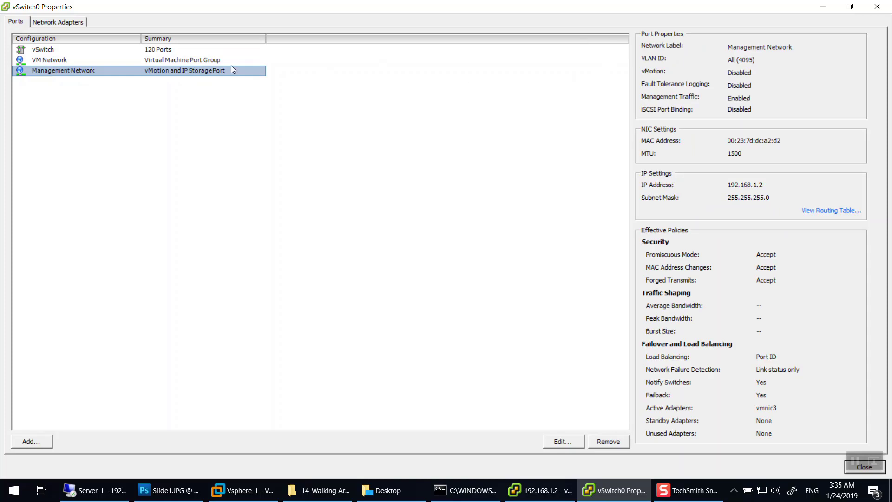
{"action": "left_click", "coordinate": [38, 61]}
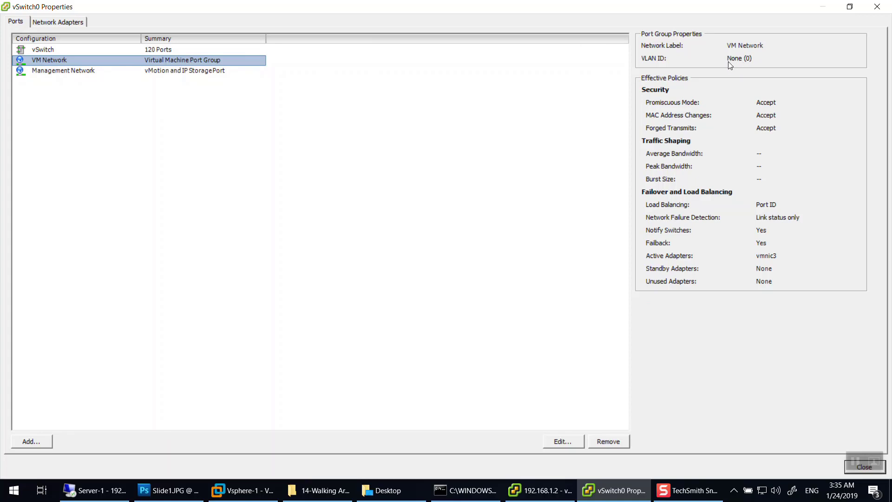
{"action": "left_click", "coordinate": [94, 71]}
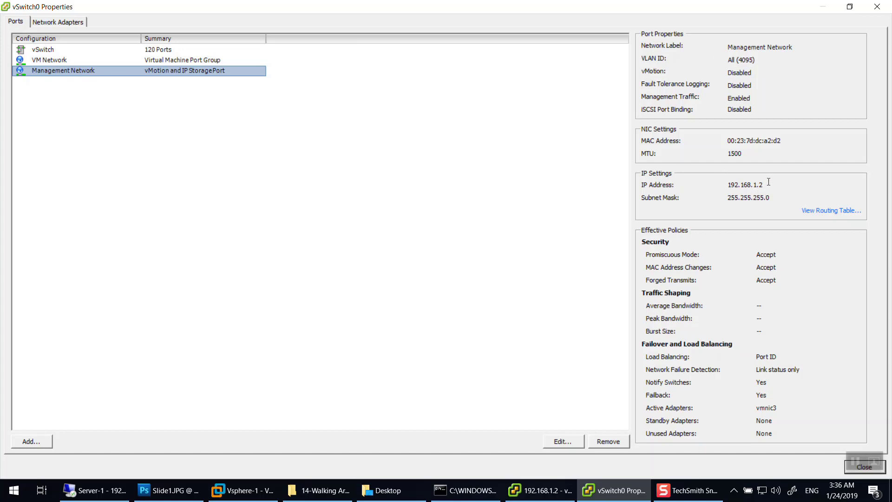
{"action": "left_click_drag", "start_coordinate": [764, 186], "coordinate": [725, 186]}
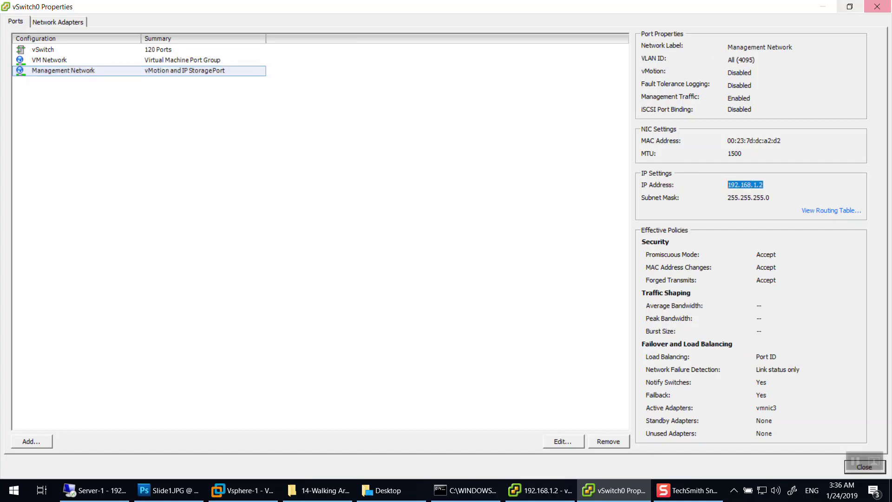
{"action": "double_click", "coordinate": [767, 6]}
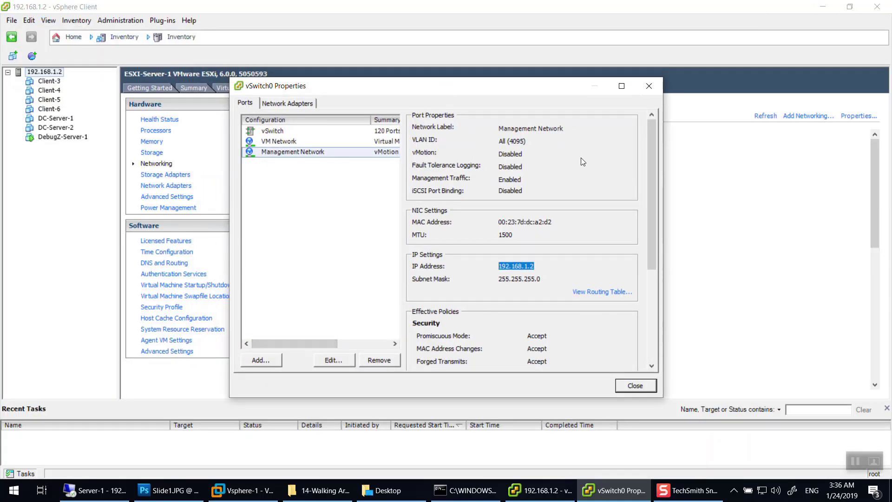
{"action": "left_click_drag", "start_coordinate": [573, 86], "coordinate": [578, 78]}
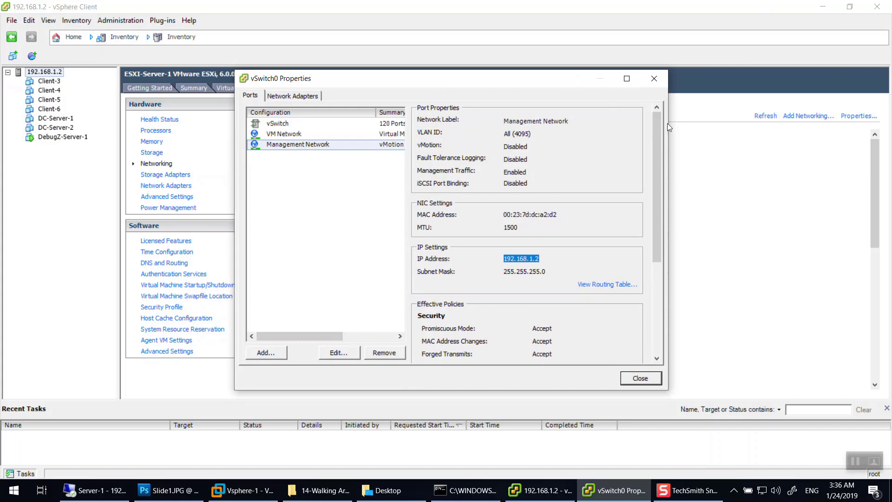
Start adding a Virtual Machine connection type to vSwitch0.
{"action": "left_click_drag", "start_coordinate": [667, 124], "coordinate": [864, 124]}
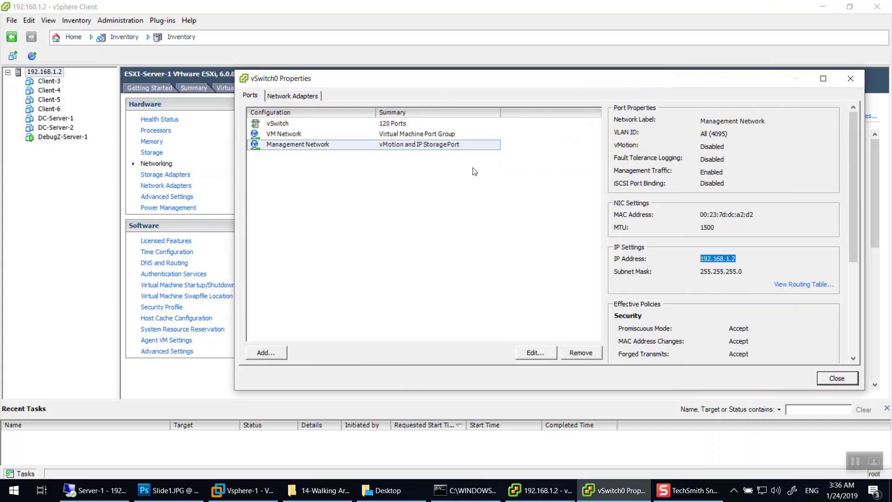
{"action": "left_click", "coordinate": [318, 138]}
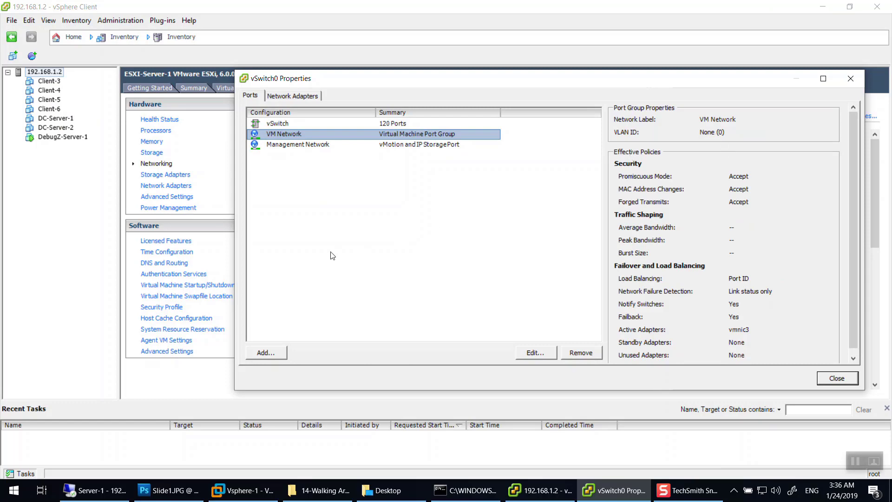
{"action": "left_click", "coordinate": [272, 356]}
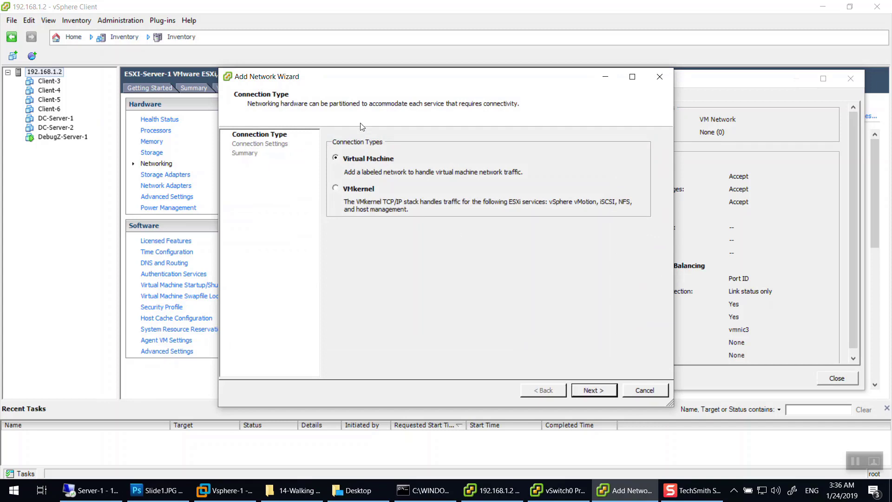
{"action": "left_click", "coordinate": [365, 192]}
{"action": "left_click_drag", "start_coordinate": [472, 78], "coordinate": [378, 46]}
{"action": "left_click", "coordinate": [271, 126]}
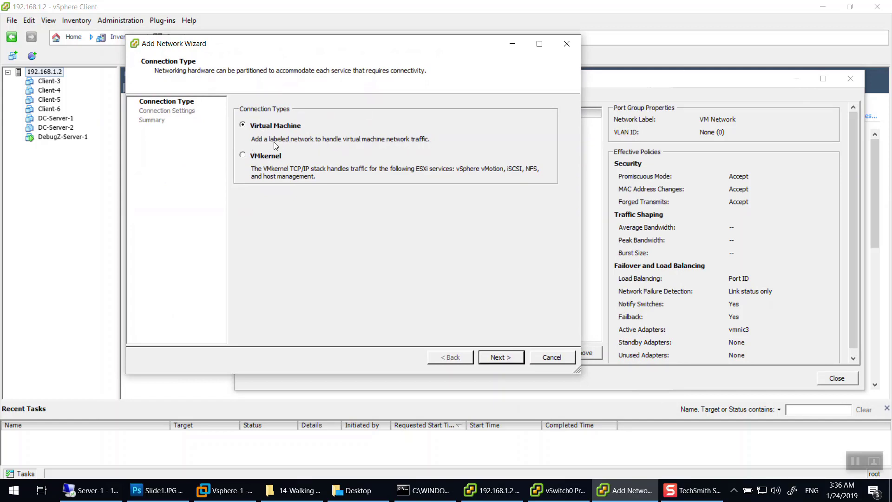
{"action": "left_click", "coordinate": [491, 357]}
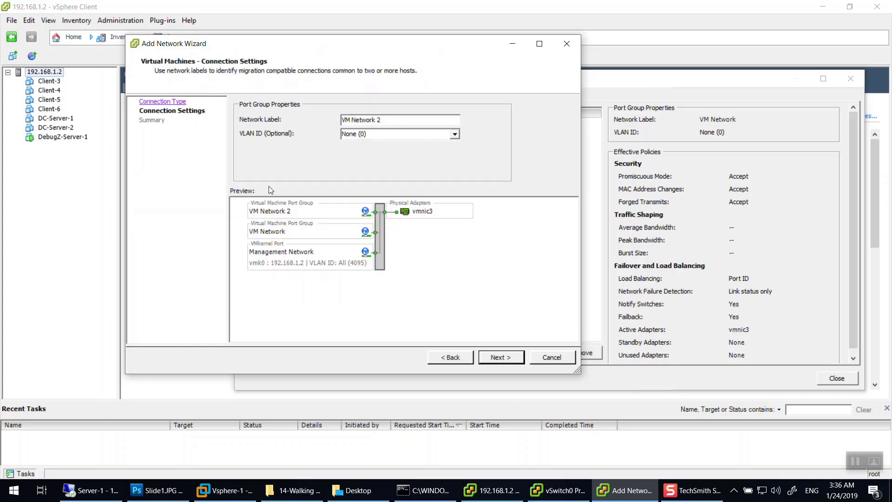
Set VLAN ID 200 and network label VLAN-200, then finish the wizard.
{"action": "left_click", "coordinate": [453, 135]}
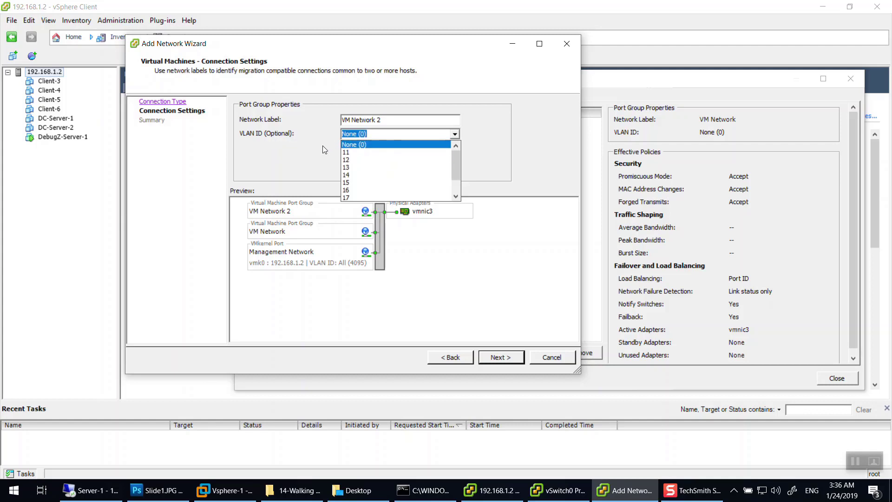
{"action": "left_click", "coordinate": [391, 134]}
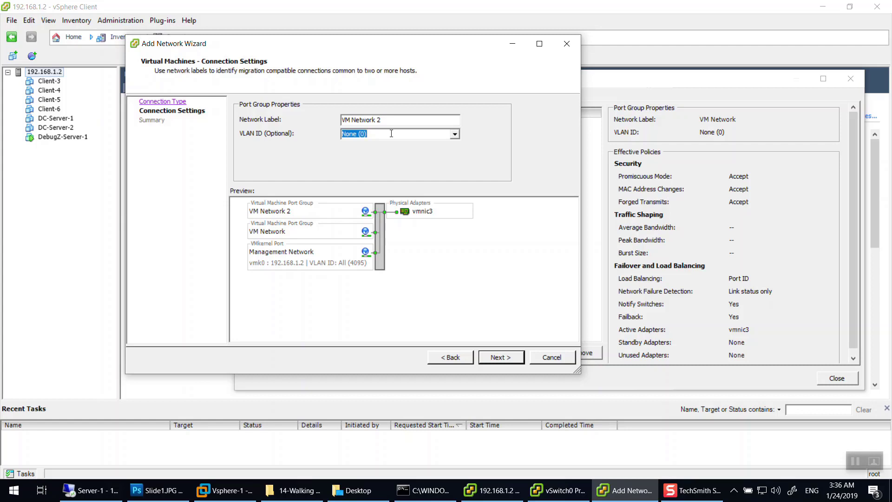
{"action": "type", "text": "200"}
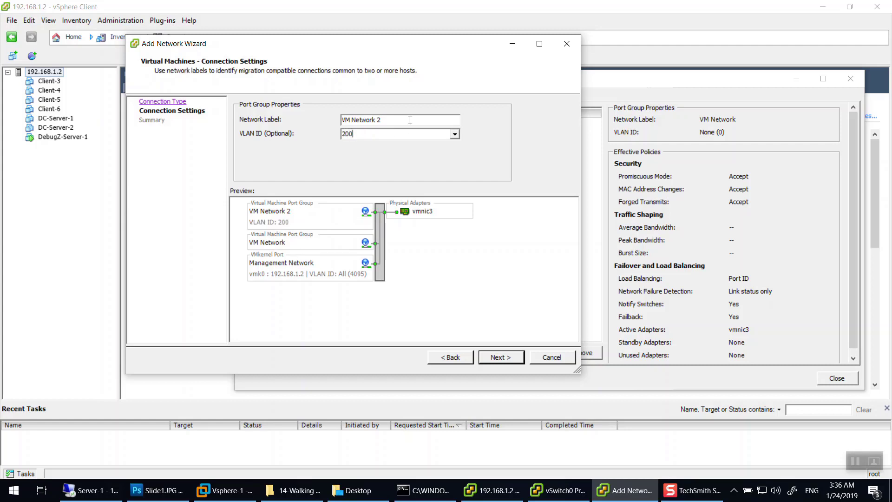
{"action": "key", "text": "shift+Tab"}
{"action": "type", "text": "VLAN-200"}
{"action": "left_click", "coordinate": [501, 358]}
{"action": "left_click", "coordinate": [501, 358]}
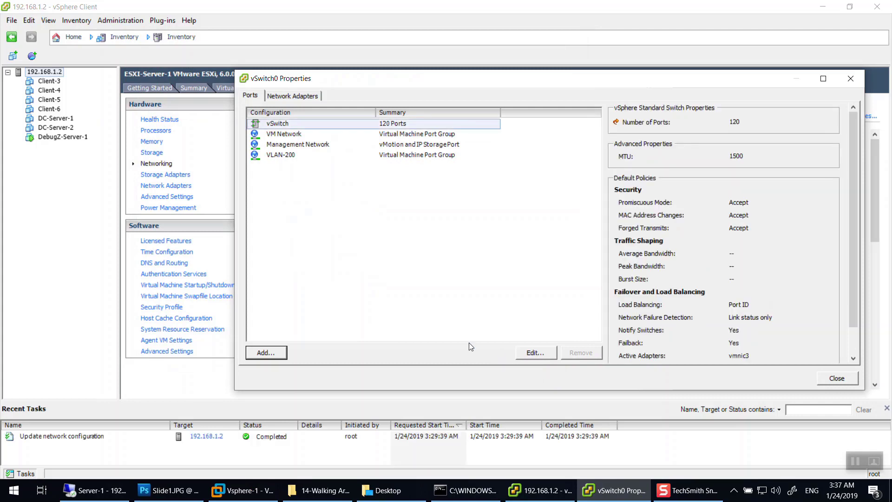
Check that the VLAN-200 row shows VLAN ID 200, then close vSwitch0's properties.
{"action": "left_click", "coordinate": [294, 153]}
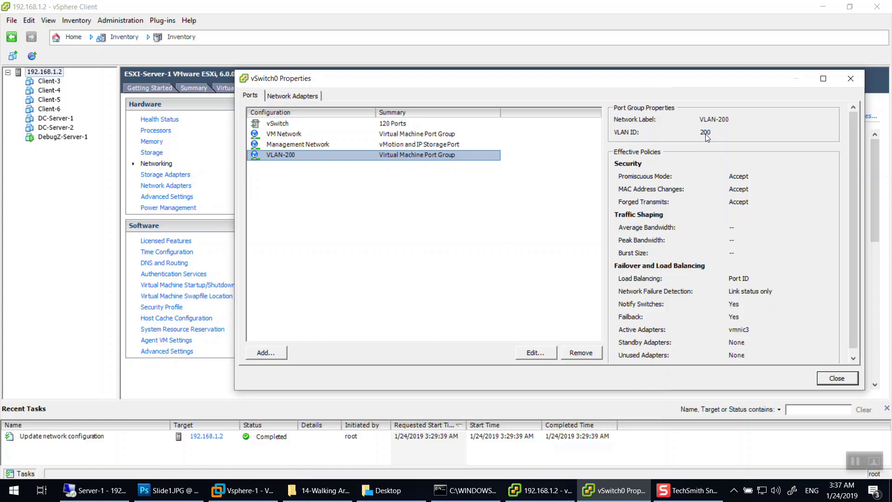
{"action": "left_click", "coordinate": [843, 81]}
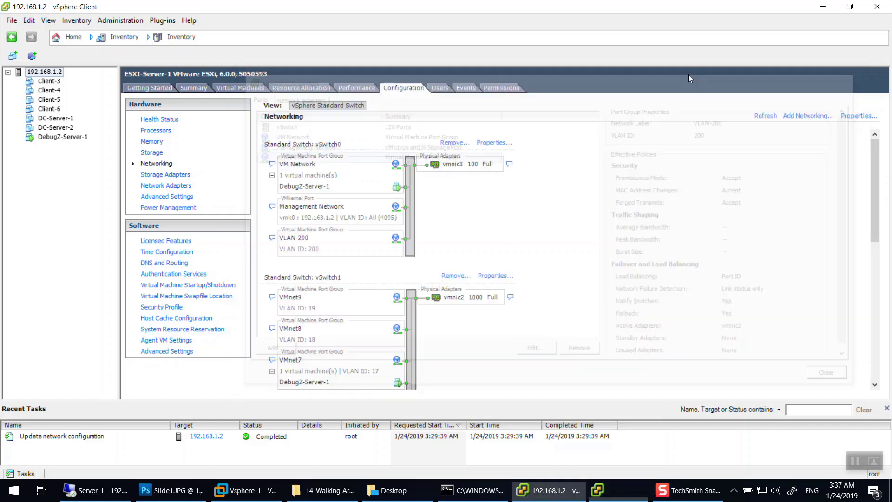
Select Client-5 and start adding an Ethernet adapter in its virtual machine settings.
{"action": "left_click", "coordinate": [49, 82]}
{"action": "left_click", "coordinate": [49, 99]}
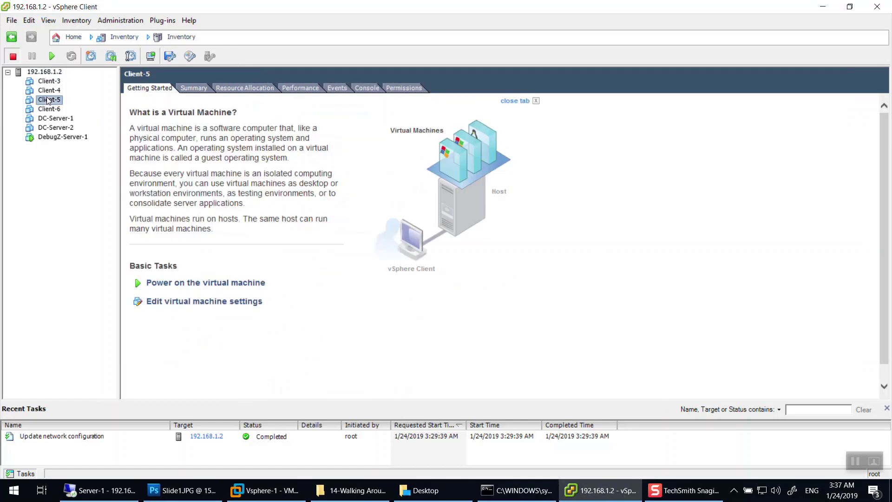
{"action": "left_click", "coordinate": [204, 303]}
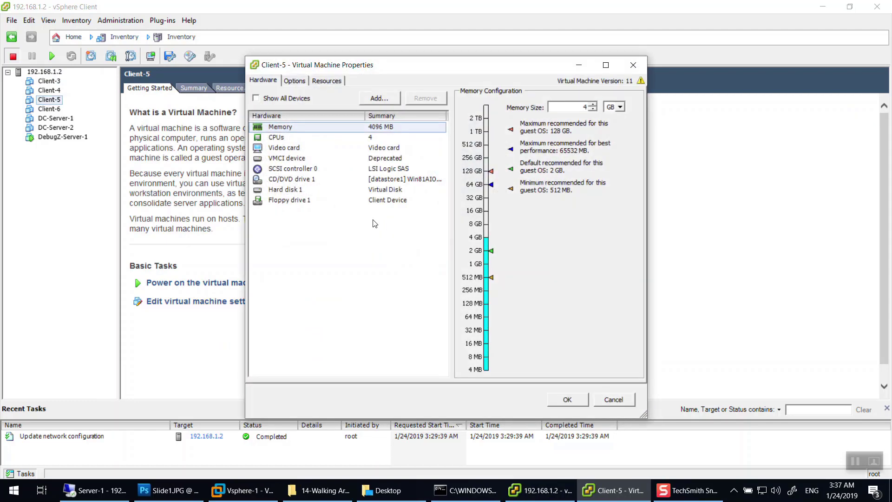
{"action": "left_click", "coordinate": [379, 98]}
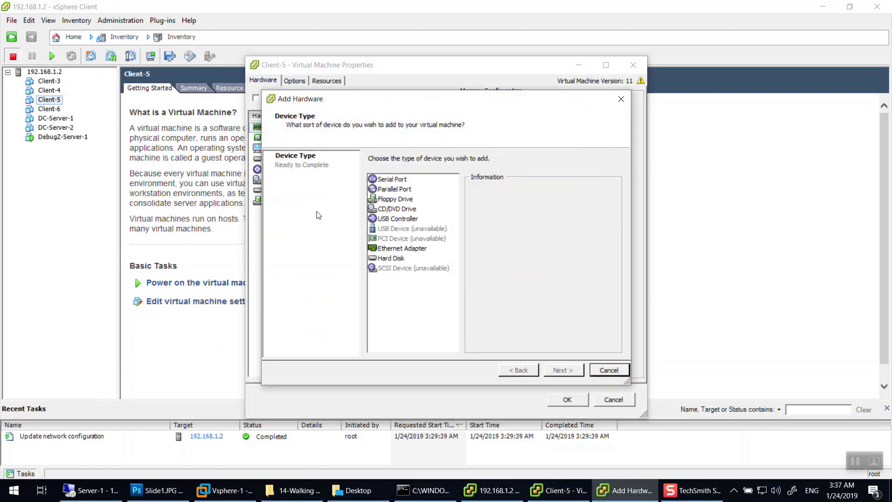
{"action": "left_click", "coordinate": [403, 248]}
{"action": "left_click", "coordinate": [561, 370]}
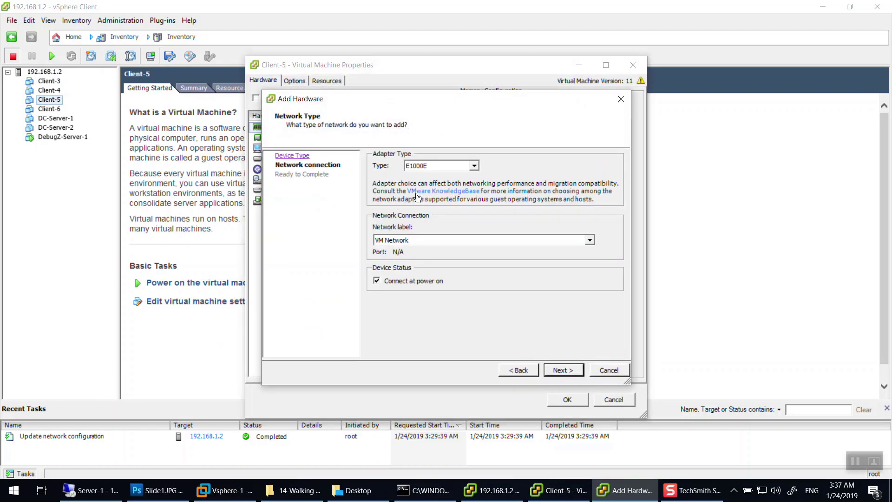
Connect the new E1000E adapter to the VLAN-200 network and apply it to Client-5.
{"action": "left_click", "coordinate": [405, 240]}
{"action": "scroll", "coordinate": [453, 298], "scroll_direction": "down", "scroll_amount": 1}
{"action": "scroll", "coordinate": [453, 298], "scroll_direction": "up", "scroll_amount": 2}
{"action": "left_click", "coordinate": [404, 250]}
{"action": "left_click", "coordinate": [405, 240]}
{"action": "left_click", "coordinate": [408, 258]}
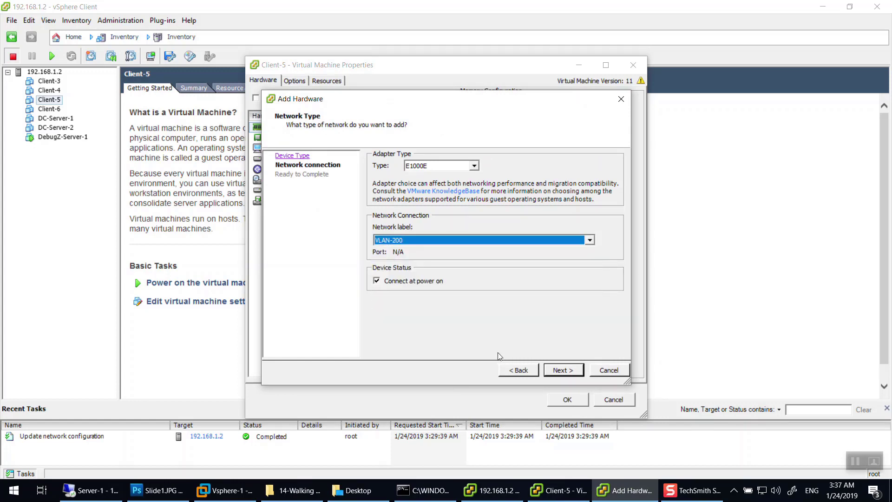
{"action": "left_click", "coordinate": [563, 372]}
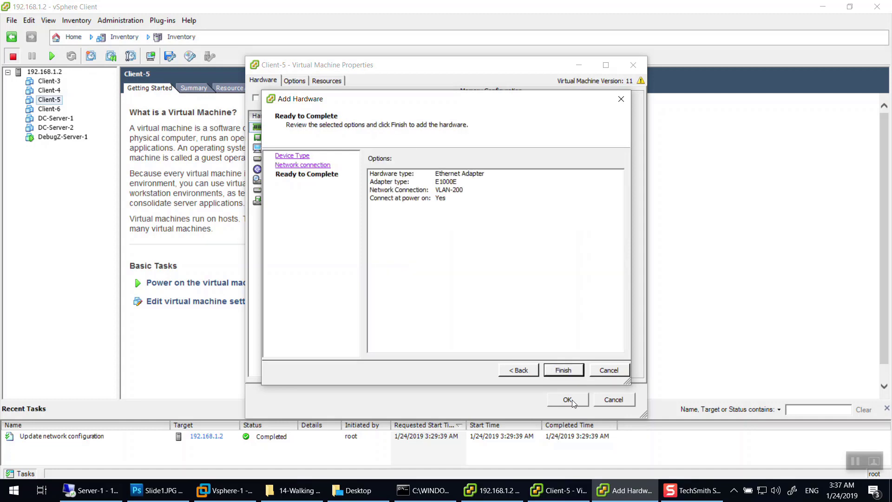
{"action": "left_click", "coordinate": [563, 371]}
{"action": "left_click", "coordinate": [574, 401]}
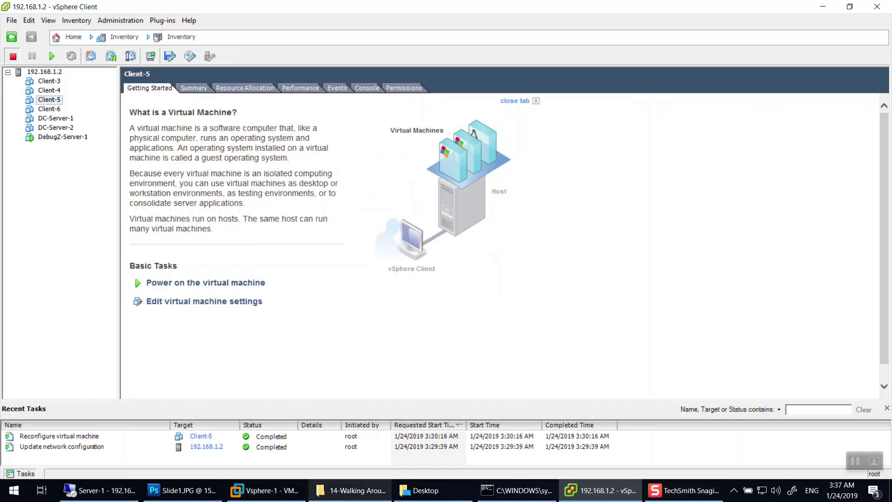
{"action": "left_click", "coordinate": [184, 490]}
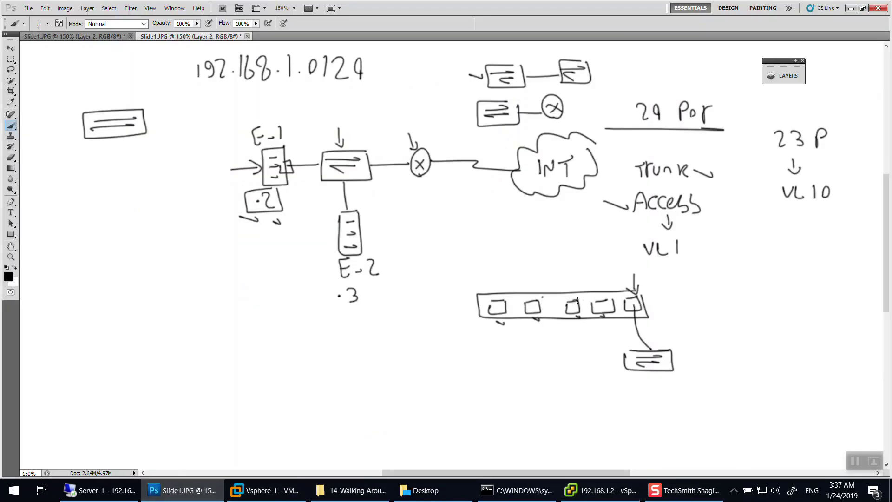
Brush a loop around three switch ports, a 'vl200' label, and a linked device box.
{"action": "mouse_move", "coordinate": [582, 296]}
{"action": "left_mouse_down"}
{"action": "mouse_move", "coordinate": [539, 324]}
{"action": "mouse_move", "coordinate": [481, 325]}
{"action": "mouse_move", "coordinate": [574, 293]}
{"action": "left_mouse_up"}
{"action": "mouse_move", "coordinate": [507, 257]}
{"action": "left_mouse_down"}
{"action": "mouse_move", "coordinate": [501, 266]}
{"action": "mouse_move", "coordinate": [523, 268]}
{"action": "left_mouse_up"}
{"action": "left_click_drag", "start_coordinate": [523, 257], "coordinate": [539, 269]}
{"action": "mouse_move", "coordinate": [548, 259]}
{"action": "left_mouse_down"}
{"action": "mouse_move", "coordinate": [562, 258]}
{"action": "mouse_move", "coordinate": [511, 268]}
{"action": "left_mouse_up"}
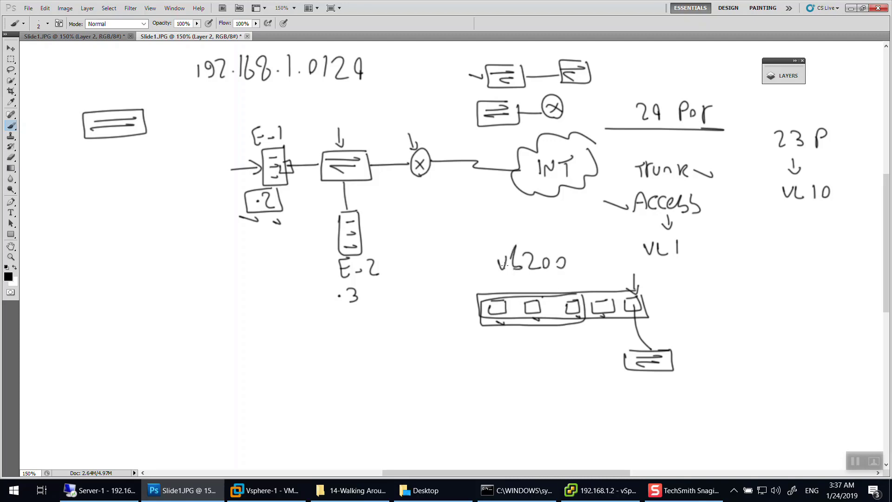
{"action": "mouse_move", "coordinate": [496, 307]}
{"action": "left_mouse_down"}
{"action": "mouse_move", "coordinate": [499, 339]}
{"action": "mouse_move", "coordinate": [514, 360]}
{"action": "mouse_move", "coordinate": [498, 377]}
{"action": "left_mouse_up"}
{"action": "mouse_move", "coordinate": [506, 372]}
{"action": "left_mouse_down"}
{"action": "mouse_move", "coordinate": [517, 371]}
{"action": "mouse_move", "coordinate": [519, 387]}
{"action": "mouse_move", "coordinate": [481, 387]}
{"action": "left_mouse_up"}
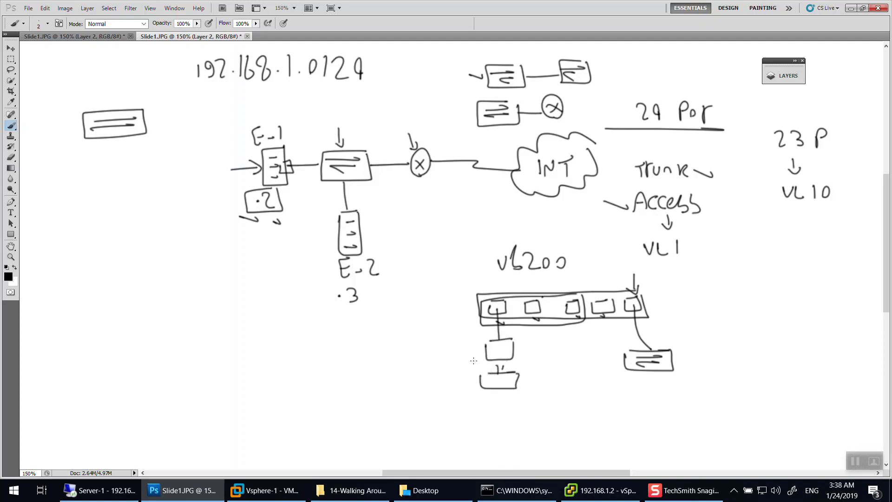
{"action": "left_click_drag", "start_coordinate": [474, 355], "coordinate": [454, 356]}
{"action": "left_click_drag", "start_coordinate": [488, 310], "coordinate": [475, 307]}
Erase the whole lower switch drawing and its labels, then go back to the brush.
{"action": "key", "text": "e"}
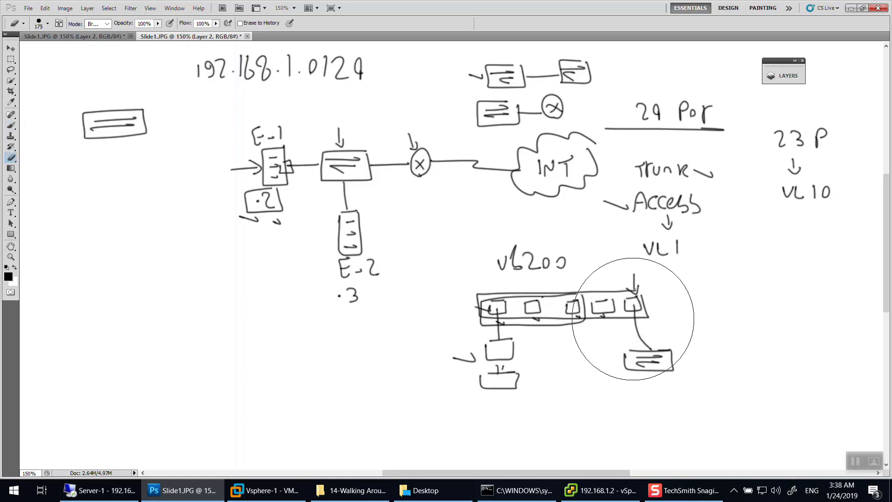
{"action": "mouse_move", "coordinate": [643, 325]}
{"action": "left_mouse_down"}
{"action": "mouse_move", "coordinate": [530, 288]}
{"action": "mouse_move", "coordinate": [527, 364]}
{"action": "mouse_move", "coordinate": [595, 311]}
{"action": "left_mouse_up"}
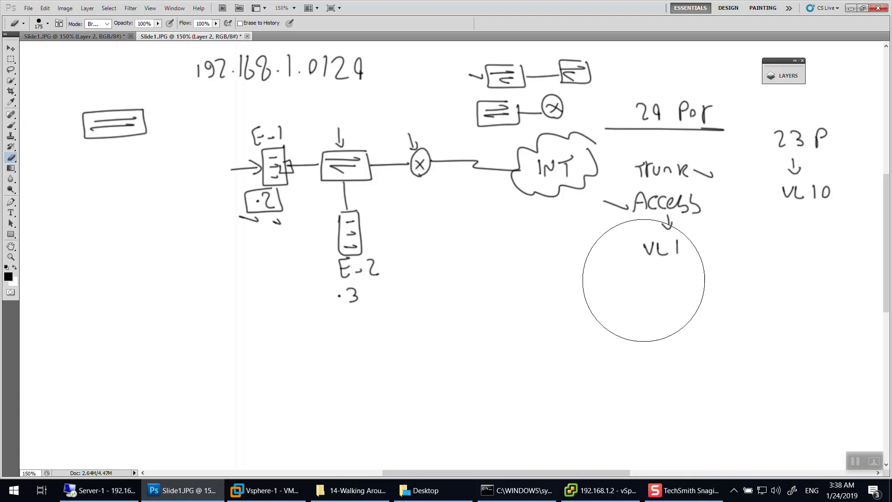
{"action": "key", "text": "b"}
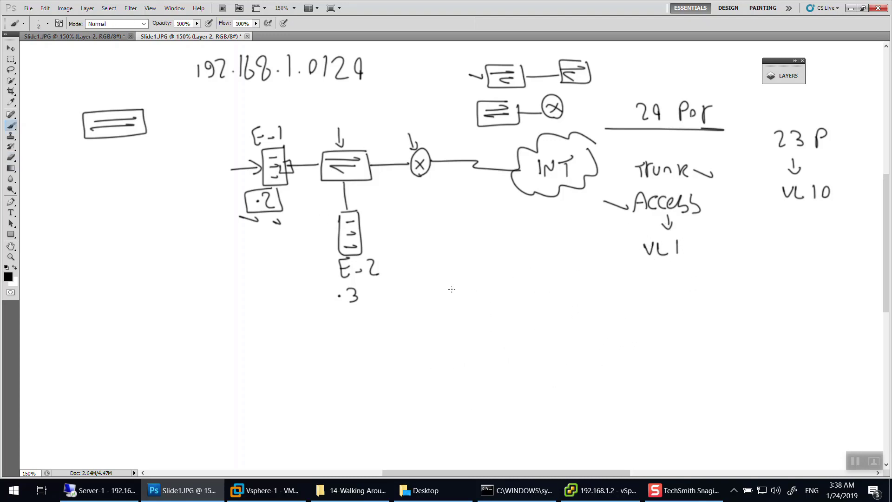
{"action": "left_click", "coordinate": [601, 490]}
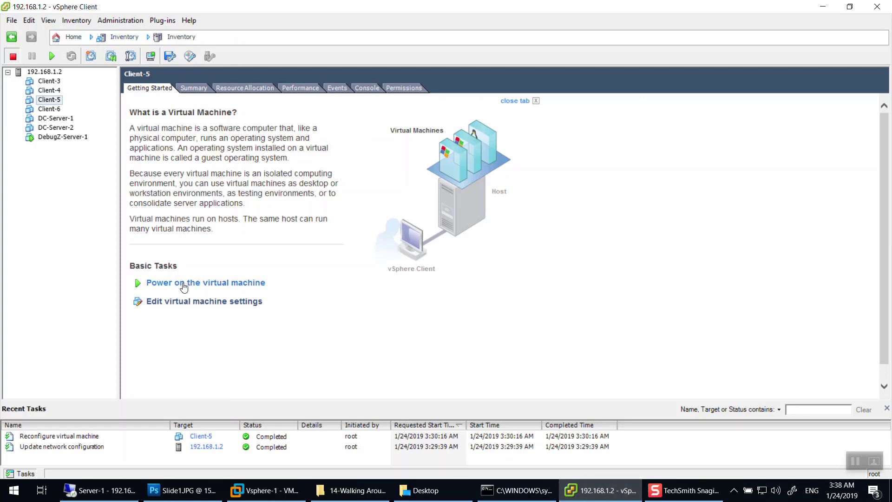
Remove Network adapter 1 from Client-5's virtual machine settings.
{"action": "left_click", "coordinate": [199, 301]}
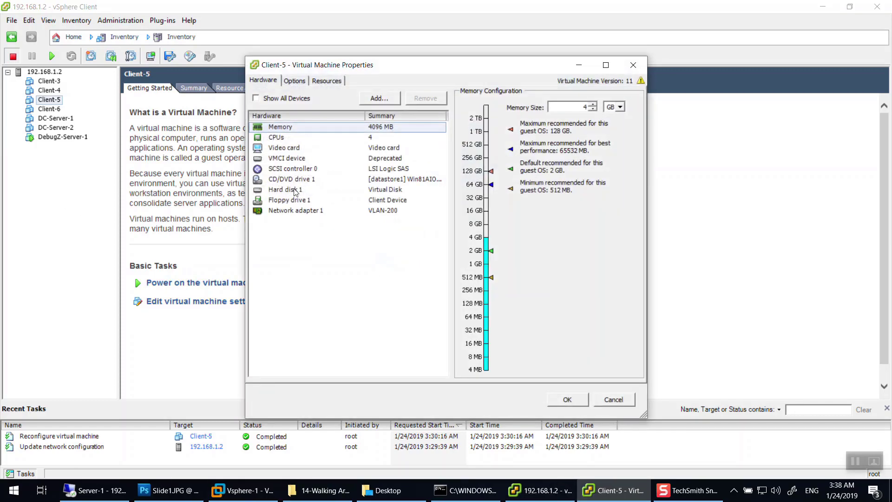
{"action": "left_click", "coordinate": [295, 189]}
{"action": "left_click", "coordinate": [285, 210]}
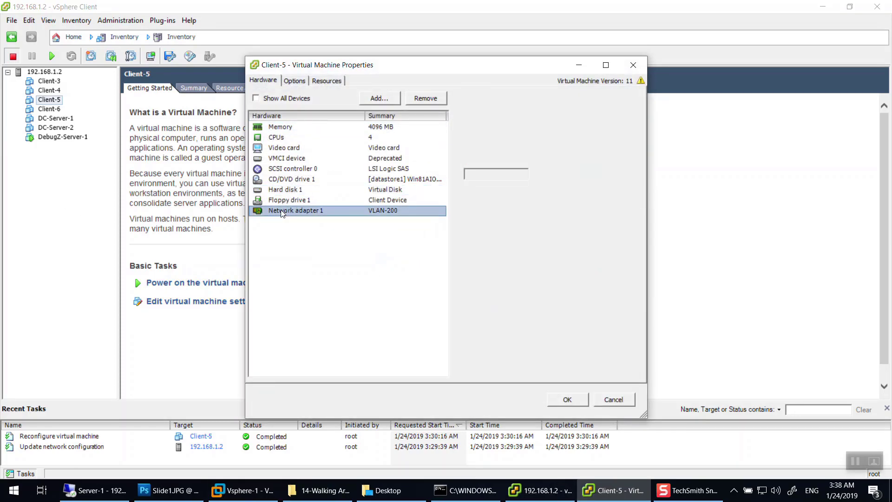
{"action": "left_click", "coordinate": [424, 100]}
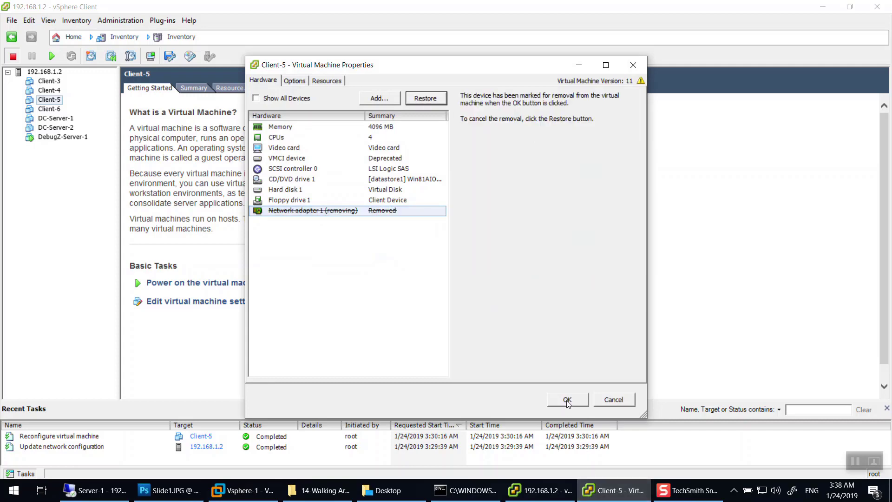
{"action": "left_click", "coordinate": [568, 400]}
Delete the VLAN-200 port group in vSwitch0's properties, leaving VM Network and Management Network.
{"action": "left_click", "coordinate": [44, 72]}
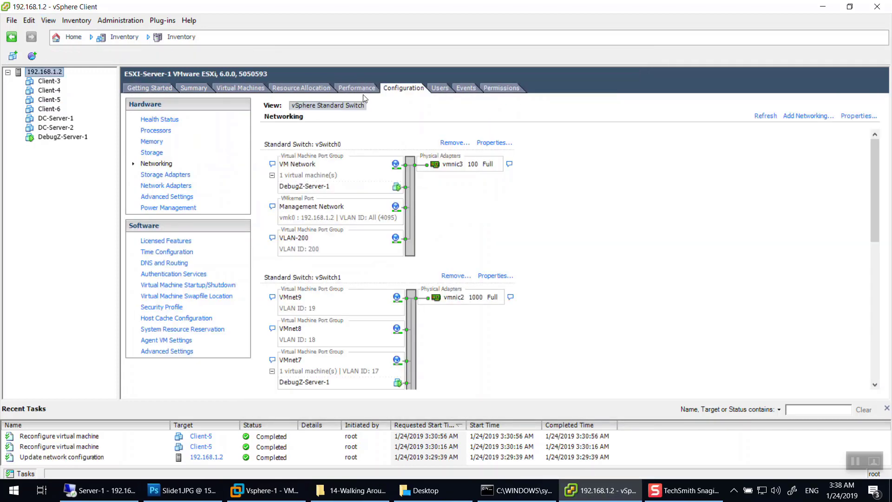
{"action": "left_click", "coordinate": [485, 142]}
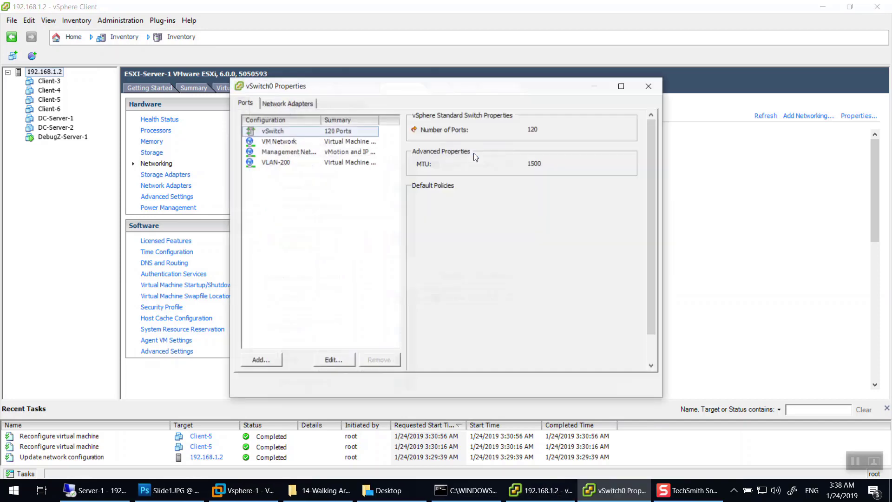
{"action": "left_click", "coordinate": [277, 163]}
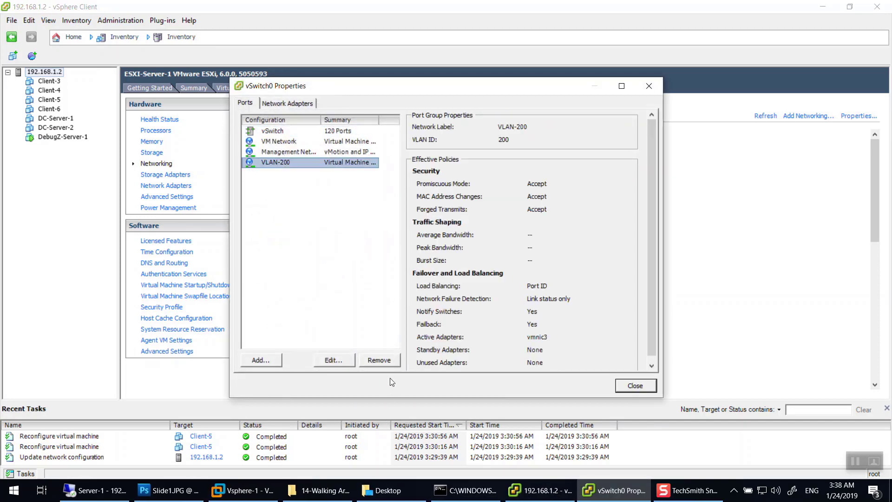
{"action": "left_click", "coordinate": [379, 360]}
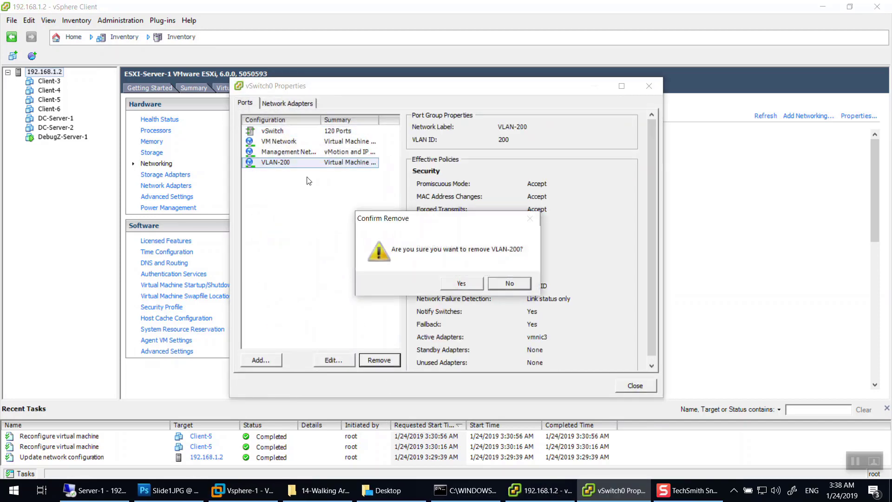
{"action": "left_click", "coordinate": [464, 282]}
{"action": "left_click", "coordinate": [294, 143]}
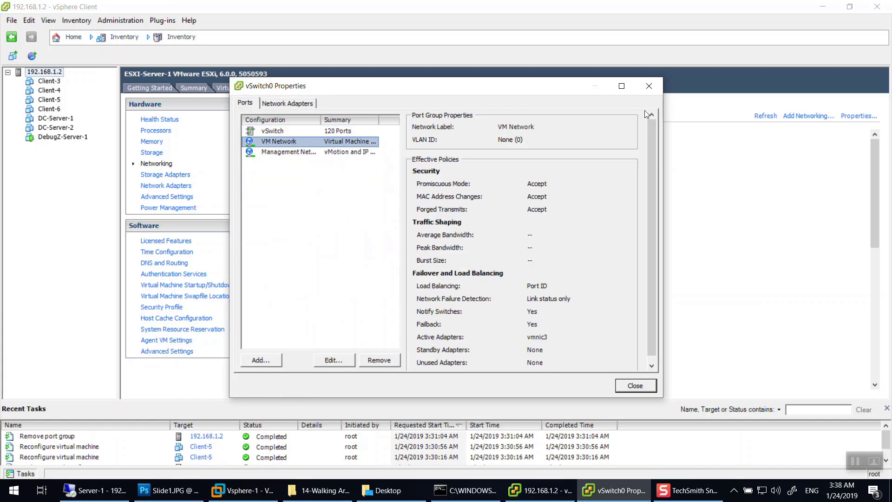
{"action": "left_click_drag", "start_coordinate": [524, 87], "coordinate": [652, 55]}
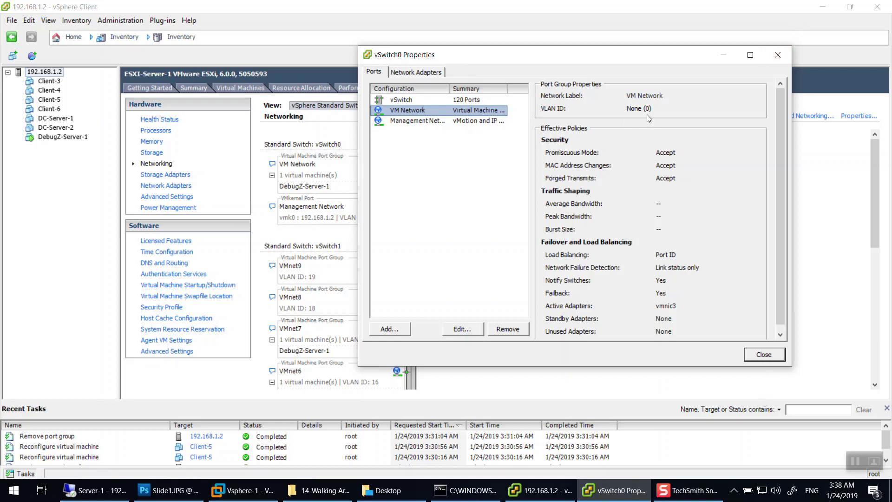
{"action": "left_click", "coordinate": [186, 490]}
Draw a Client-3 box and switch left of E-1, labelled 'c-3 v50', linked in.
{"action": "mouse_move", "coordinate": [314, 124]}
{"action": "left_mouse_down"}
{"action": "mouse_move", "coordinate": [325, 143]}
{"action": "mouse_move", "coordinate": [306, 138]}
{"action": "left_mouse_up"}
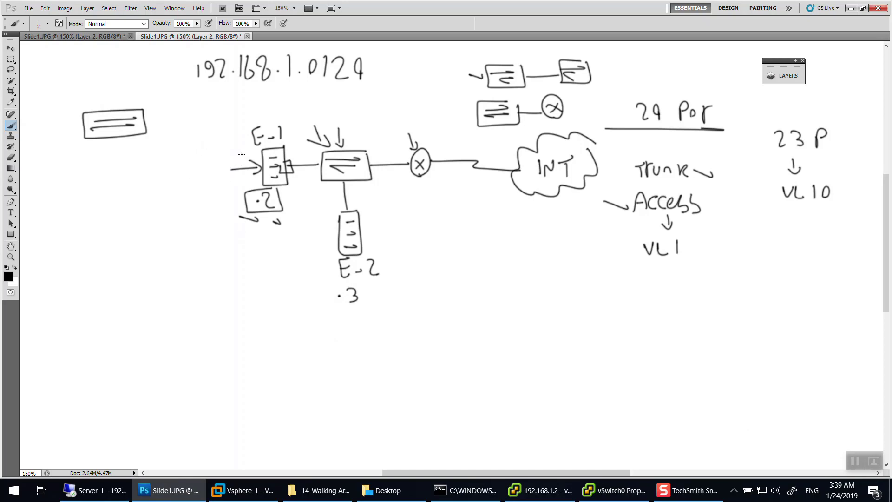
{"action": "mouse_move", "coordinate": [230, 159]}
{"action": "left_mouse_down"}
{"action": "mouse_move", "coordinate": [230, 184]}
{"action": "mouse_move", "coordinate": [223, 158]}
{"action": "mouse_move", "coordinate": [216, 173]}
{"action": "mouse_move", "coordinate": [167, 161]}
{"action": "left_mouse_up"}
{"action": "mouse_move", "coordinate": [158, 150]}
{"action": "left_mouse_down"}
{"action": "mouse_move", "coordinate": [160, 174]}
{"action": "mouse_move", "coordinate": [133, 176]}
{"action": "left_mouse_up"}
{"action": "mouse_move", "coordinate": [133, 154]}
{"action": "left_mouse_down"}
{"action": "mouse_move", "coordinate": [155, 149]}
{"action": "mouse_move", "coordinate": [149, 160]}
{"action": "left_mouse_up"}
{"action": "left_click_drag", "start_coordinate": [140, 168], "coordinate": [153, 169]}
{"action": "mouse_move", "coordinate": [159, 129]}
{"action": "left_mouse_down"}
{"action": "mouse_move", "coordinate": [161, 138]}
{"action": "mouse_move", "coordinate": [168, 134]}
{"action": "left_mouse_up"}
{"action": "mouse_move", "coordinate": [174, 121]}
{"action": "left_mouse_down"}
{"action": "mouse_move", "coordinate": [182, 128]}
{"action": "mouse_move", "coordinate": [176, 139]}
{"action": "mouse_move", "coordinate": [205, 156]}
{"action": "left_mouse_up"}
{"action": "mouse_move", "coordinate": [201, 151]}
{"action": "left_mouse_down"}
{"action": "mouse_move", "coordinate": [209, 150]}
{"action": "mouse_move", "coordinate": [196, 124]}
{"action": "mouse_move", "coordinate": [206, 137]}
{"action": "mouse_move", "coordinate": [223, 127]}
{"action": "left_mouse_up"}
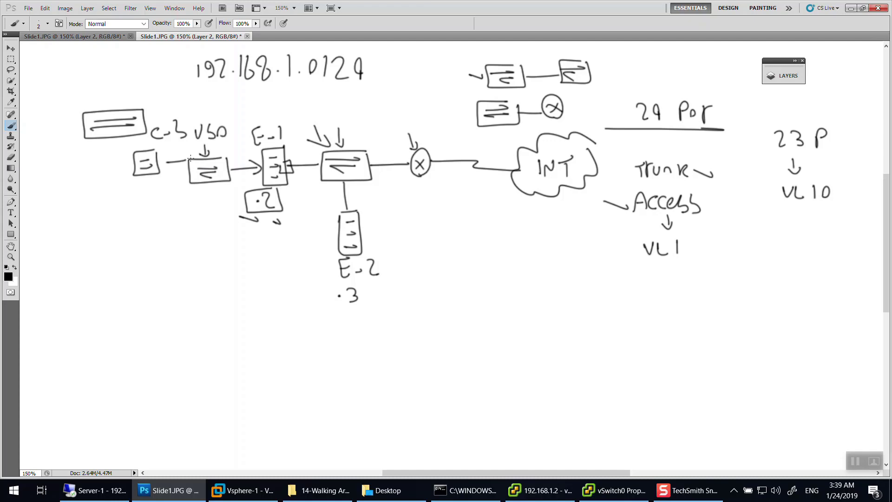
{"action": "mouse_move", "coordinate": [184, 164]}
{"action": "left_mouse_down"}
{"action": "mouse_move", "coordinate": [190, 151]}
{"action": "mouse_move", "coordinate": [184, 162]}
{"action": "left_mouse_up"}
Add arcs and arrows marking the traffic path between E-1, the switch and router.
{"action": "mouse_move", "coordinate": [160, 155]}
{"action": "left_mouse_down"}
{"action": "mouse_move", "coordinate": [197, 148]}
{"action": "mouse_move", "coordinate": [194, 162]}
{"action": "left_mouse_up"}
{"action": "left_click_drag", "start_coordinate": [303, 147], "coordinate": [321, 158]}
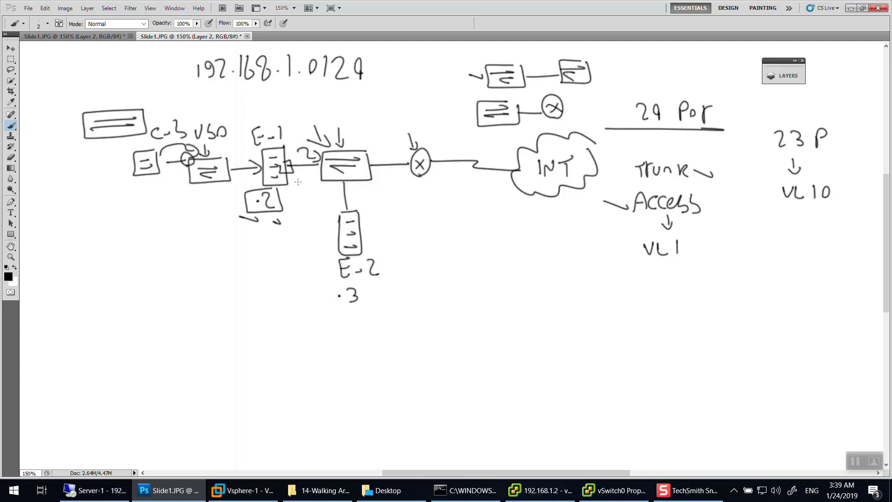
{"action": "left_click_drag", "start_coordinate": [134, 187], "coordinate": [151, 192]}
{"action": "left_click_drag", "start_coordinate": [415, 181], "coordinate": [425, 187]}
{"action": "left_click_drag", "start_coordinate": [400, 154], "coordinate": [379, 159]}
{"action": "left_click_drag", "start_coordinate": [382, 152], "coordinate": [379, 162]}
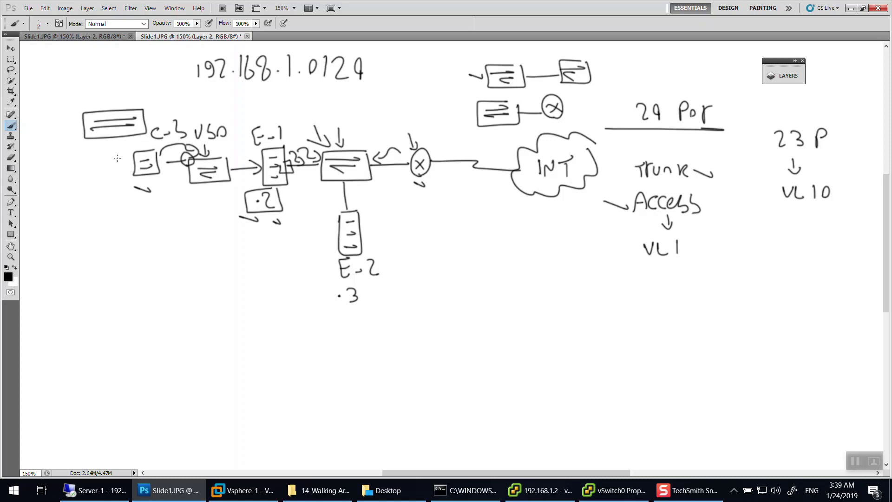
{"action": "left_click_drag", "start_coordinate": [151, 188], "coordinate": [136, 187]}
{"action": "left_click", "coordinate": [614, 490]}
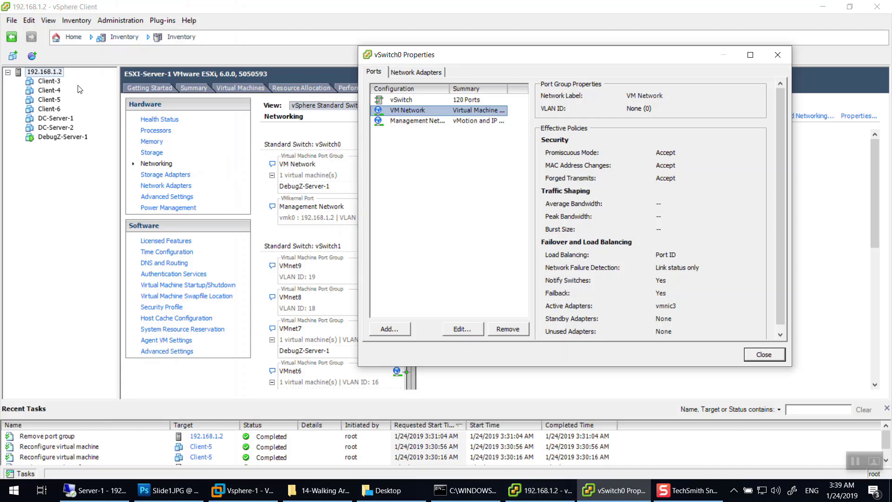
Open Client-5's settings and begin adding an Ethernet adapter.
{"action": "key", "text": "Escape"}
{"action": "left_click", "coordinate": [43, 100]}
{"action": "right_click", "coordinate": [43, 99]}
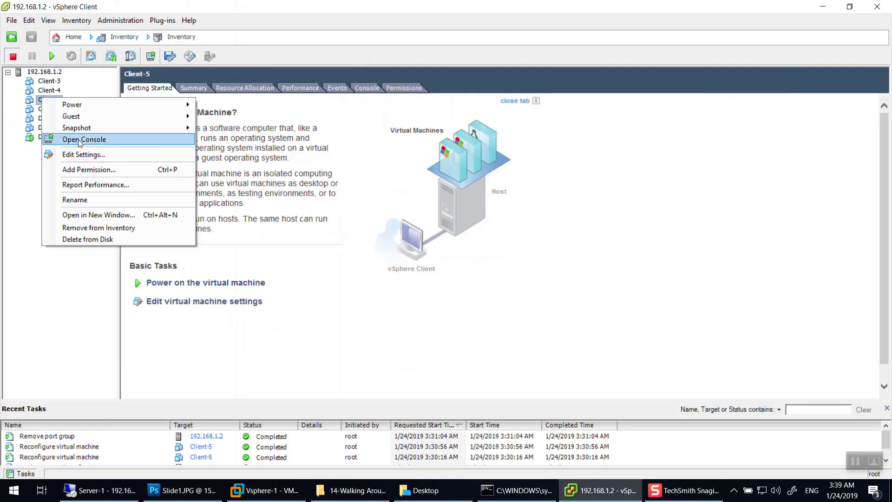
{"action": "left_click", "coordinate": [87, 153]}
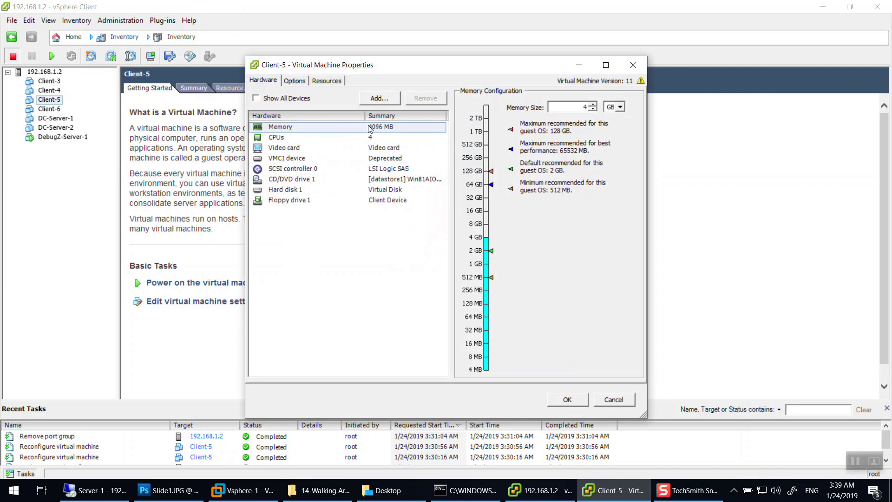
{"action": "left_click", "coordinate": [379, 98]}
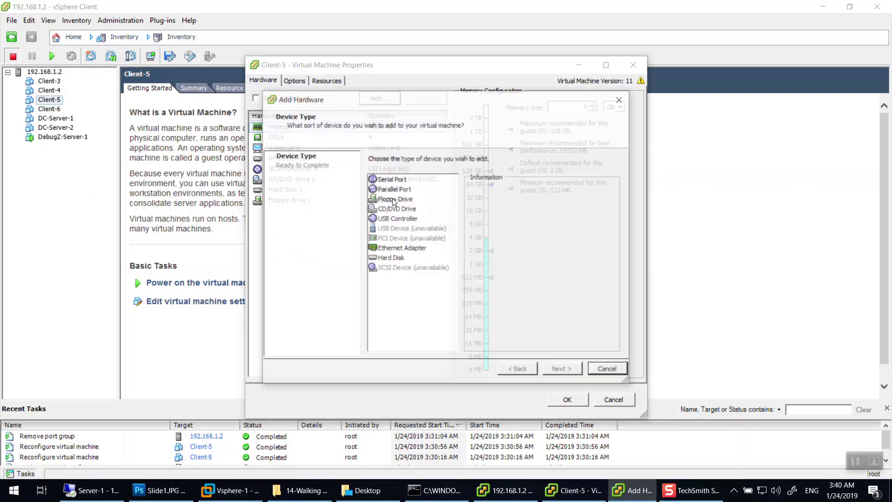
{"action": "left_click", "coordinate": [404, 249]}
{"action": "left_click", "coordinate": [549, 368]}
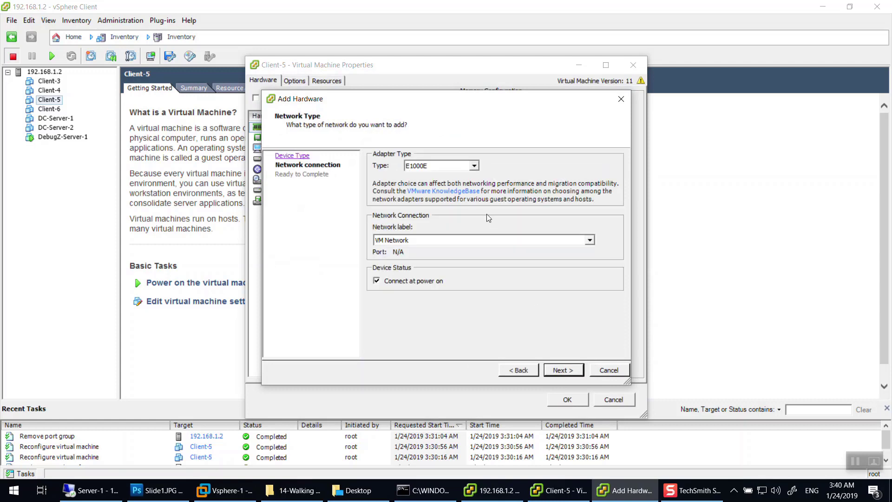
Set the new adapter's type to VMXNET 3 after comparing it with E1000.
{"action": "left_click", "coordinate": [427, 166]}
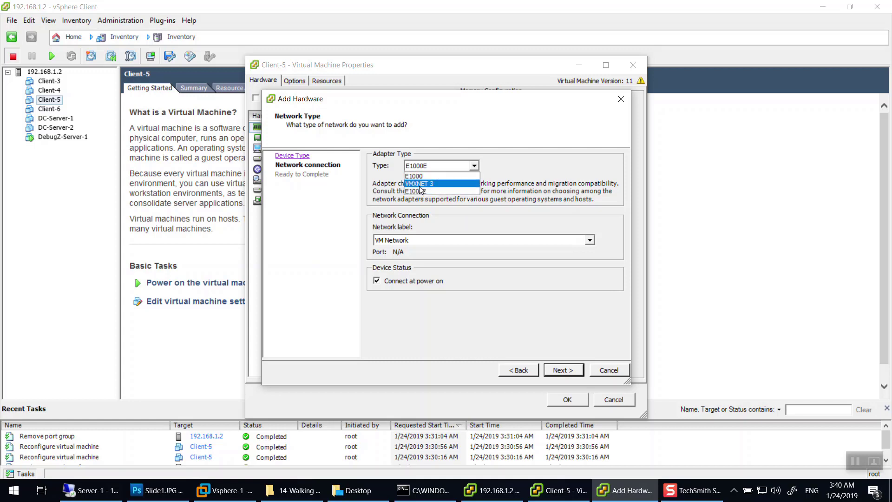
{"action": "left_click", "coordinate": [420, 184]}
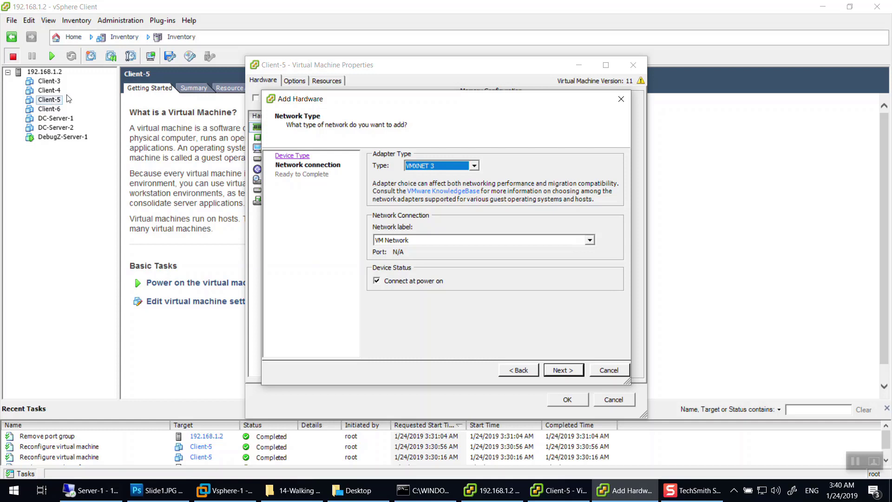
{"action": "left_click", "coordinate": [427, 167]}
{"action": "left_click", "coordinate": [436, 181]}
{"action": "left_click", "coordinate": [426, 165]}
{"action": "left_click", "coordinate": [420, 181]}
{"action": "scroll", "coordinate": [426, 166], "scroll_direction": "down", "scroll_amount": 1}
{"action": "left_click", "coordinate": [413, 168]}
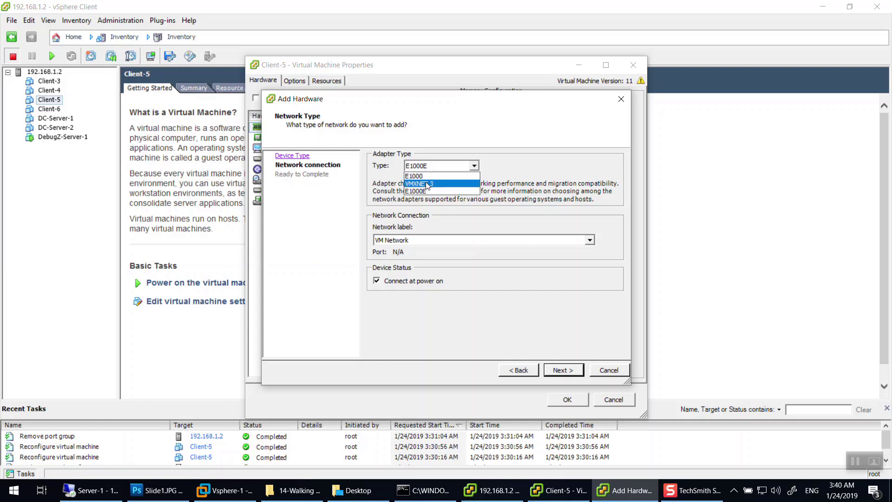
{"action": "left_click", "coordinate": [427, 184]}
Keep VM Network as the network label and finish adding the VMXNET 3 adapter.
{"action": "left_click", "coordinate": [427, 242]}
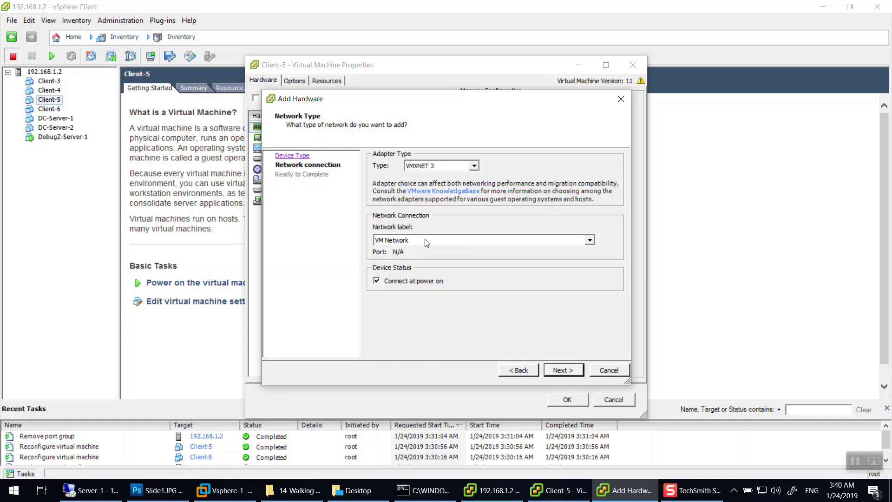
{"action": "left_click", "coordinate": [426, 241]}
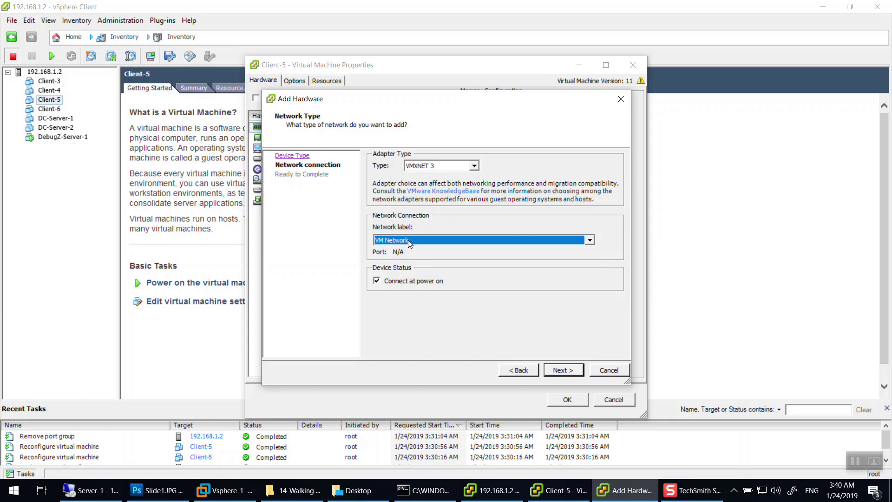
{"action": "left_click", "coordinate": [568, 371]}
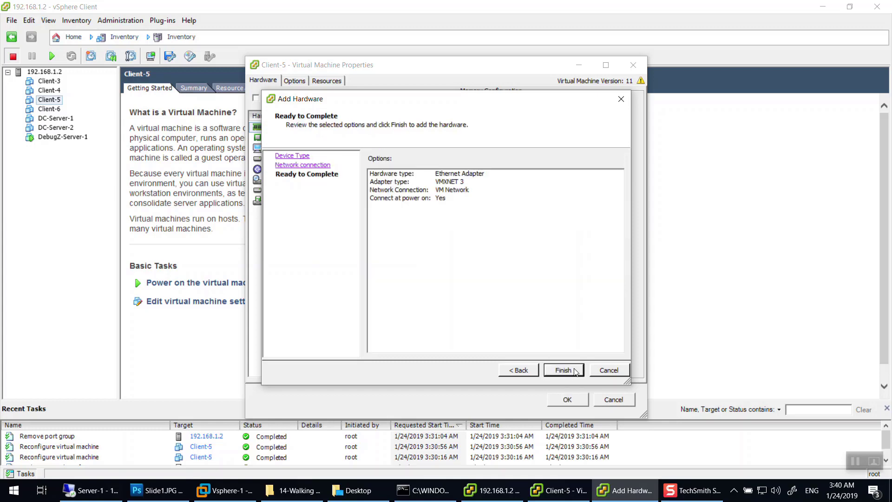
{"action": "left_click", "coordinate": [575, 372]}
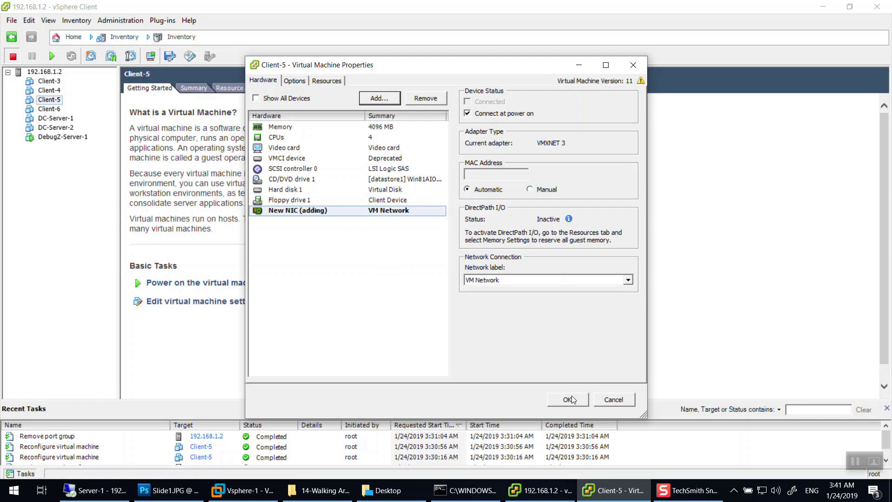
{"action": "left_click", "coordinate": [569, 399]}
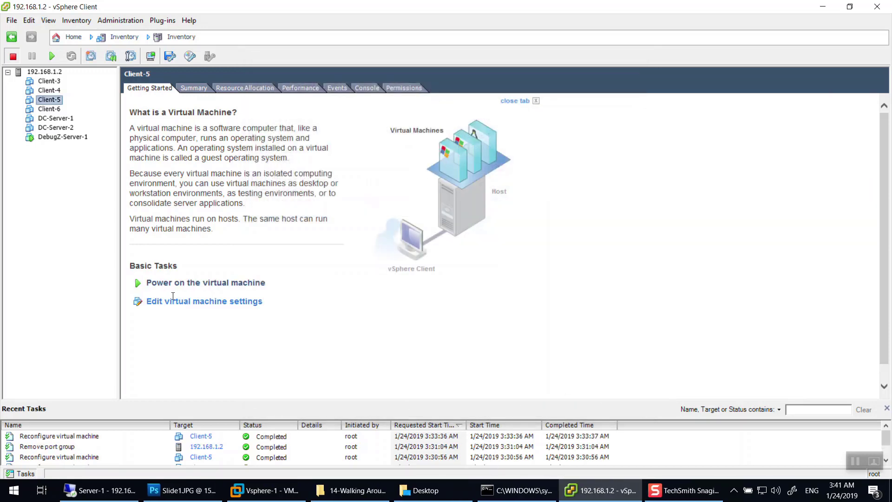
Power on Client-5, then bring VMware Workstation to the front.
{"action": "left_click", "coordinate": [189, 282]}
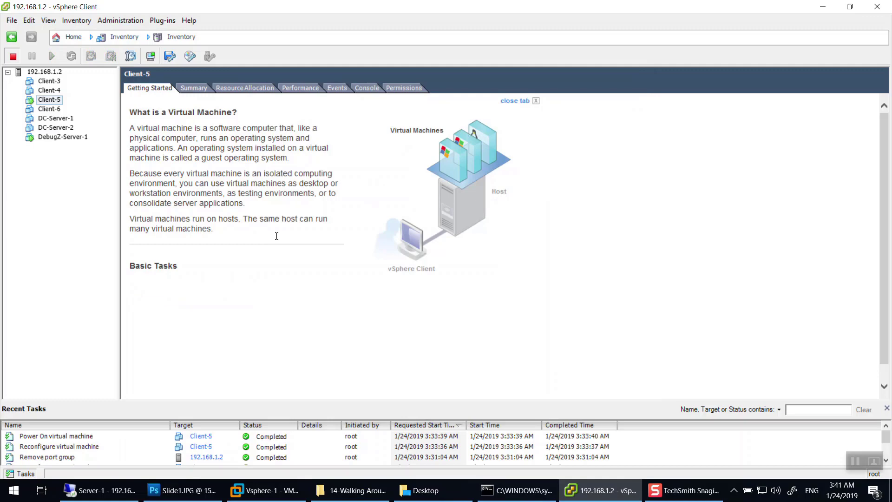
{"action": "left_click", "coordinate": [255, 494]}
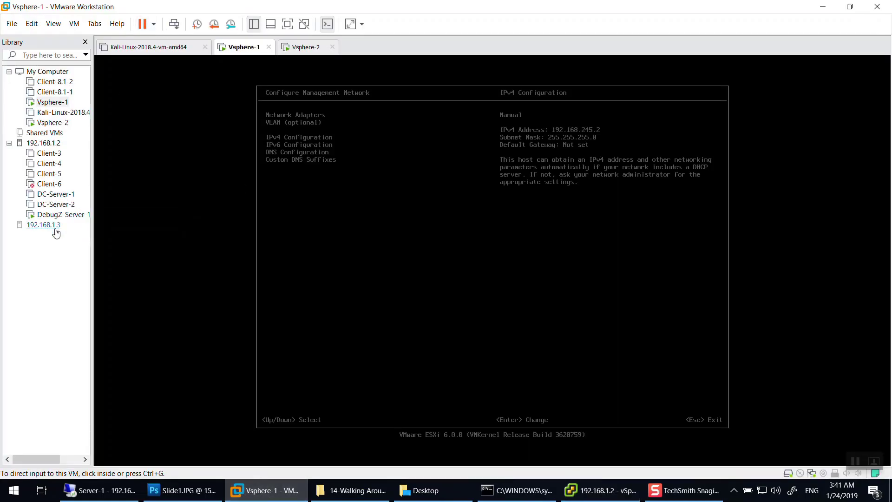
Open Client-5's console tab from the Workstation Library, briefly checking vSphere Client.
{"action": "left_click", "coordinate": [49, 173]}
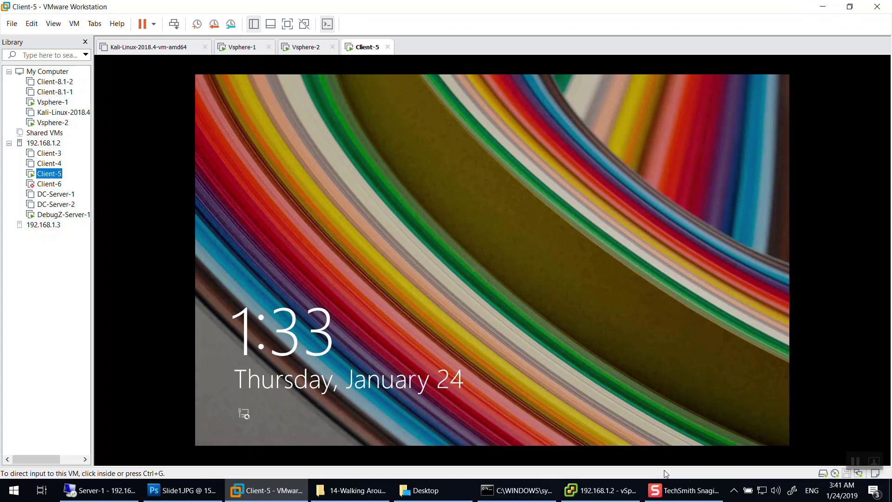
{"action": "left_click", "coordinate": [599, 490]}
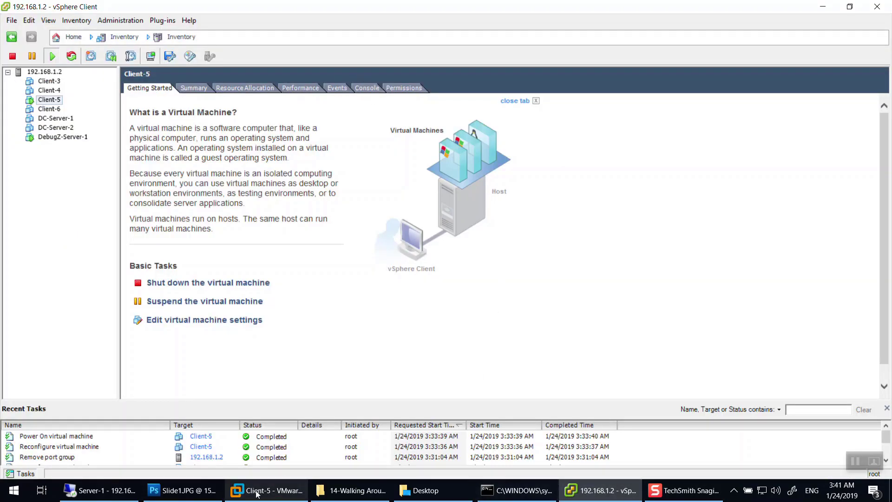
{"action": "mouse_move", "coordinate": [261, 494]}
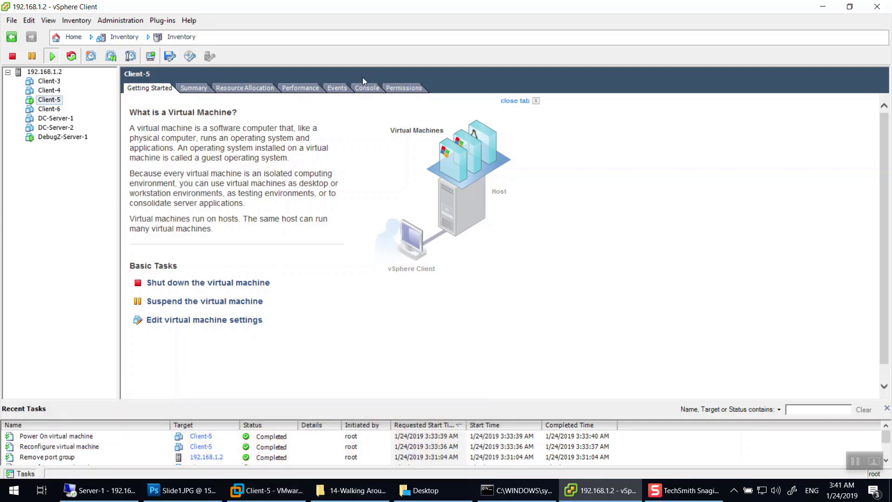
Sign in to Client-5 with the account password and reach the Windows desktop.
{"action": "left_click", "coordinate": [267, 490]}
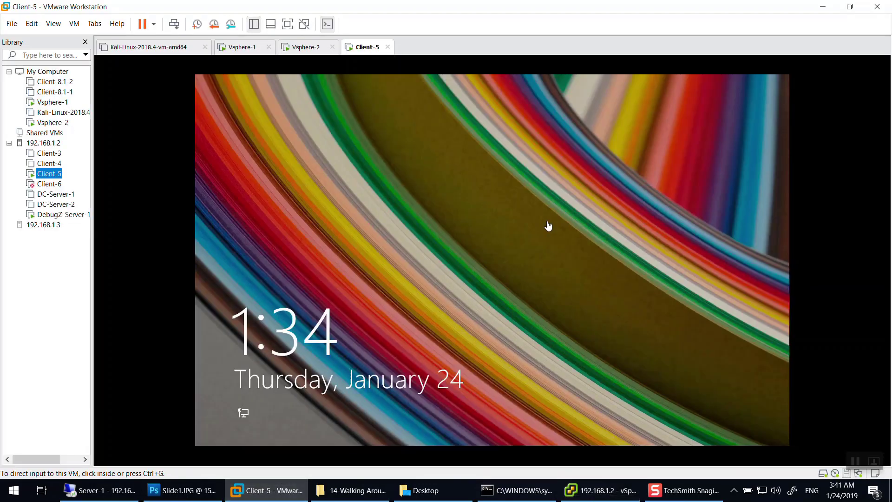
{"action": "left_click", "coordinate": [434, 263]}
{"action": "type", "text": "Pa$"}
{"action": "key", "text": "Return"}
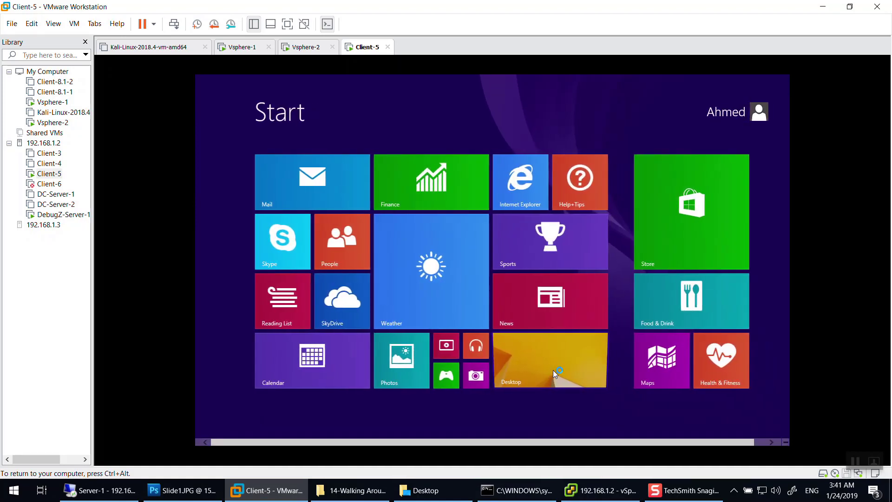
{"action": "left_click", "coordinate": [553, 370]}
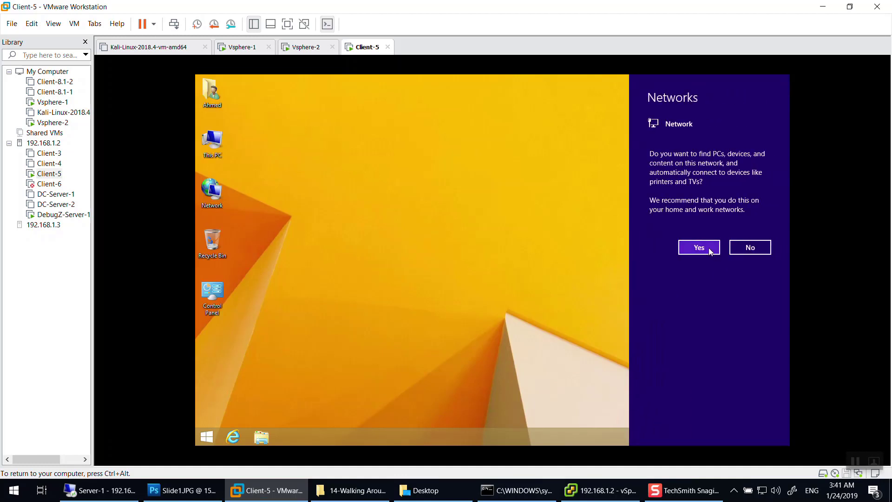
Allow network discovery on the network and bring up the Run box with Win+R.
{"action": "left_click", "coordinate": [709, 247]}
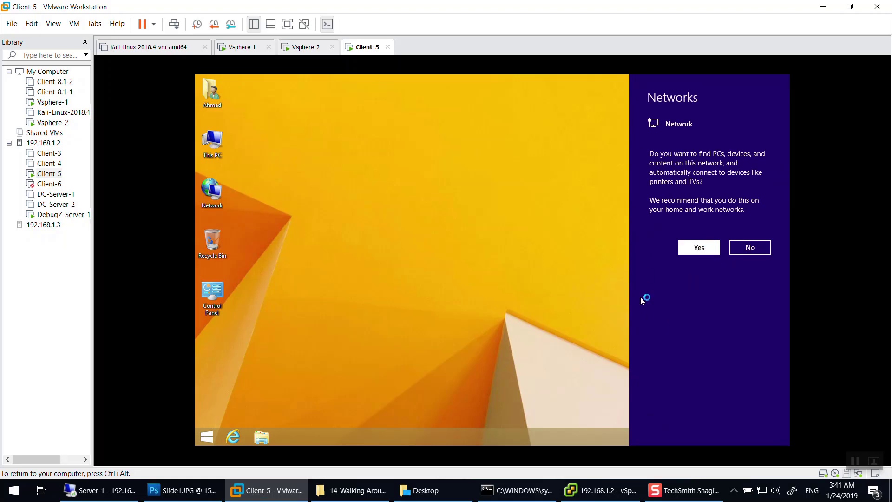
{"action": "right_click", "coordinate": [735, 436]}
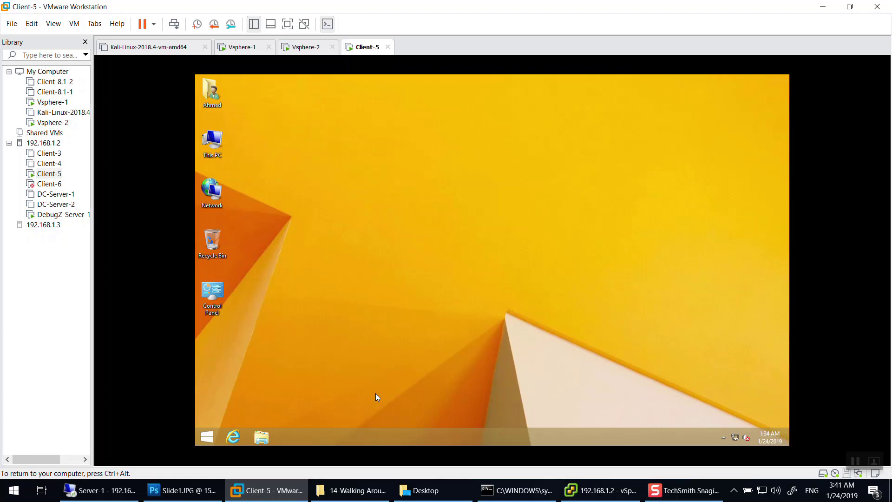
{"action": "key", "text": "super+r"}
Launch cmd and run ipconfig to list every adapter's IP configuration.
{"action": "type", "text": "cmd"}
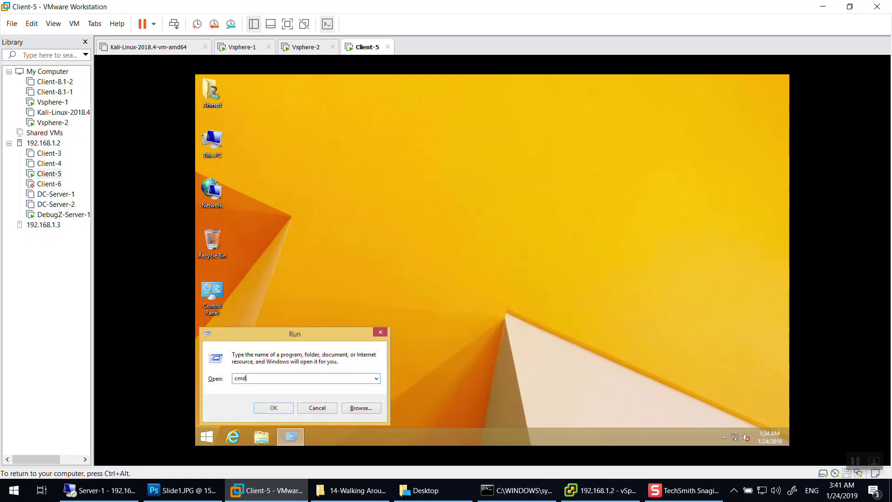
{"action": "key", "text": "Return"}
{"action": "type", "text": "ipconfig"}
{"action": "key", "text": "Return"}
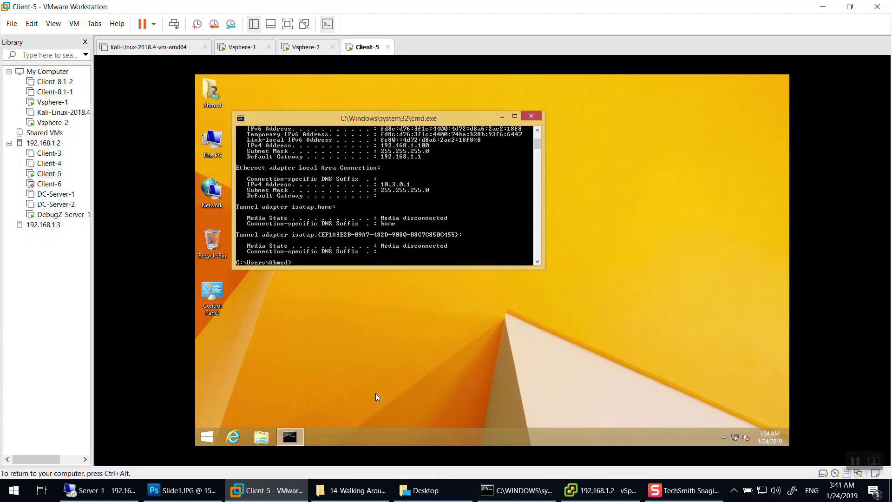
{"action": "scroll", "coordinate": [386, 243], "scroll_direction": "up", "scroll_amount": 5}
{"action": "scroll", "coordinate": [385, 246], "scroll_direction": "down", "scroll_amount": 1}
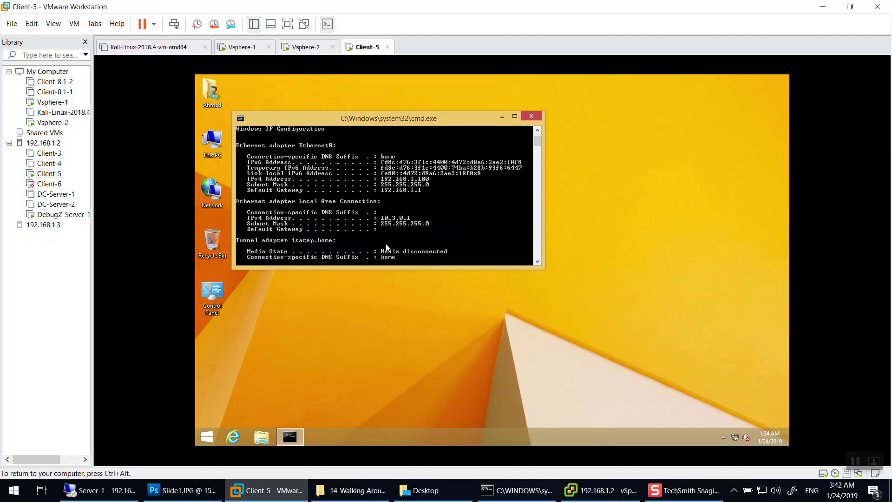
{"action": "scroll", "coordinate": [389, 248], "scroll_direction": "down", "scroll_amount": 2}
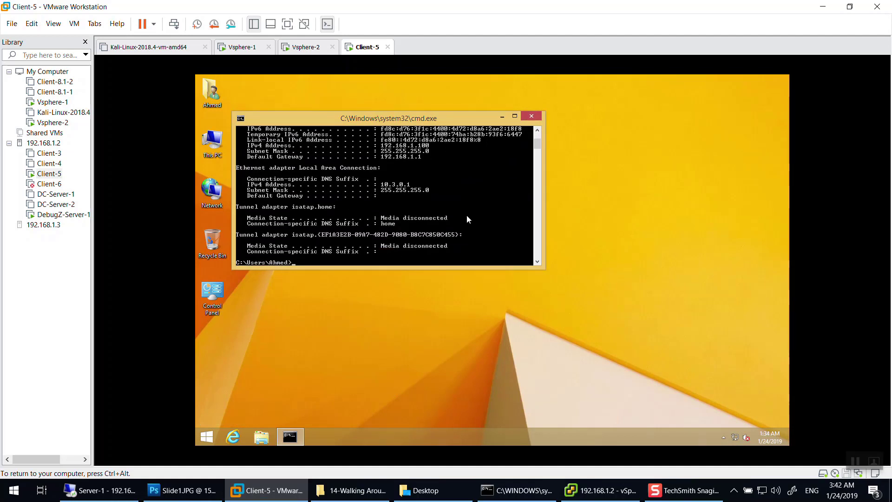
{"action": "scroll", "coordinate": [427, 181], "scroll_direction": "up", "scroll_amount": 2}
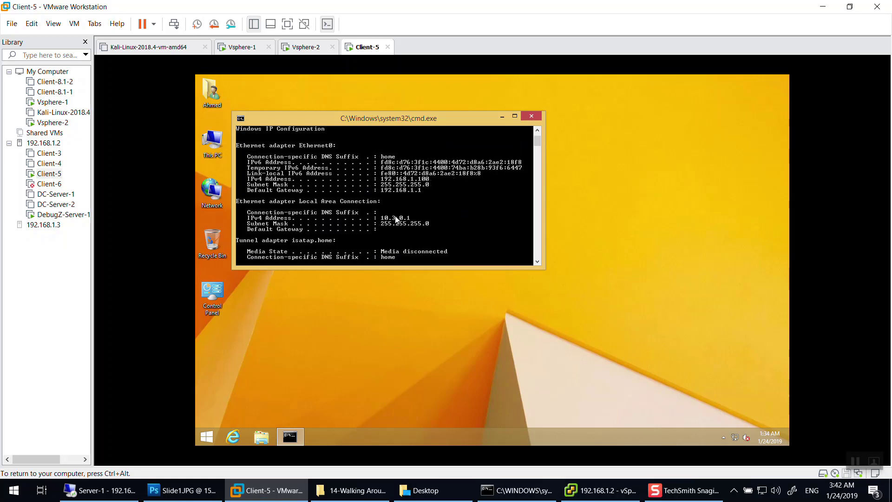
Confirm Ethernet0's connection details show IPv4 address 192.168.1.100, then close them.
{"action": "right_click", "coordinate": [740, 438]}
{"action": "left_click", "coordinate": [731, 425]}
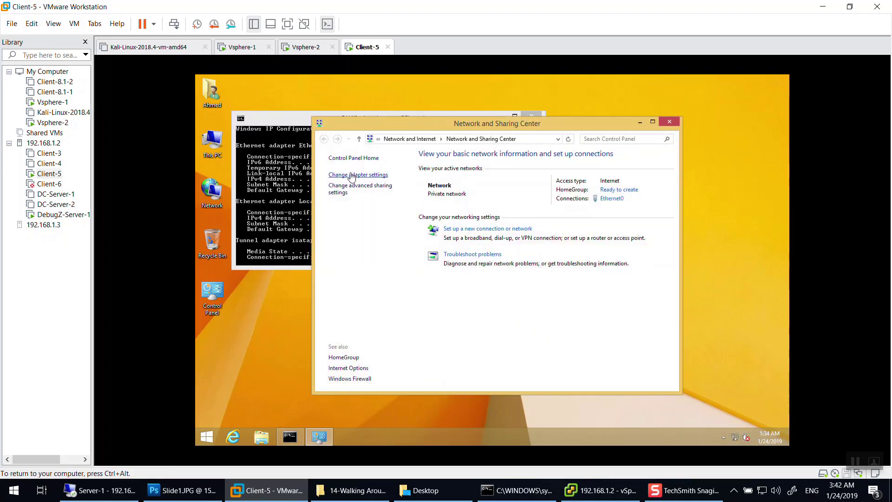
{"action": "left_click", "coordinate": [457, 235]}
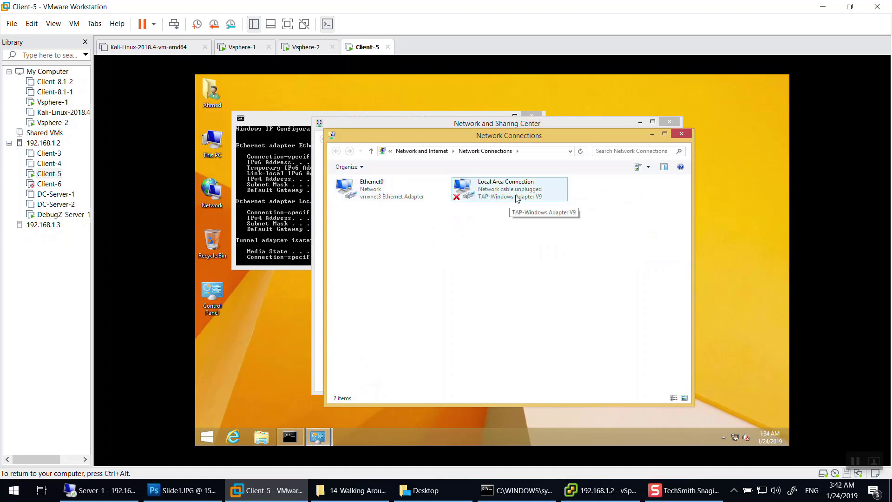
{"action": "double_click", "coordinate": [357, 192]}
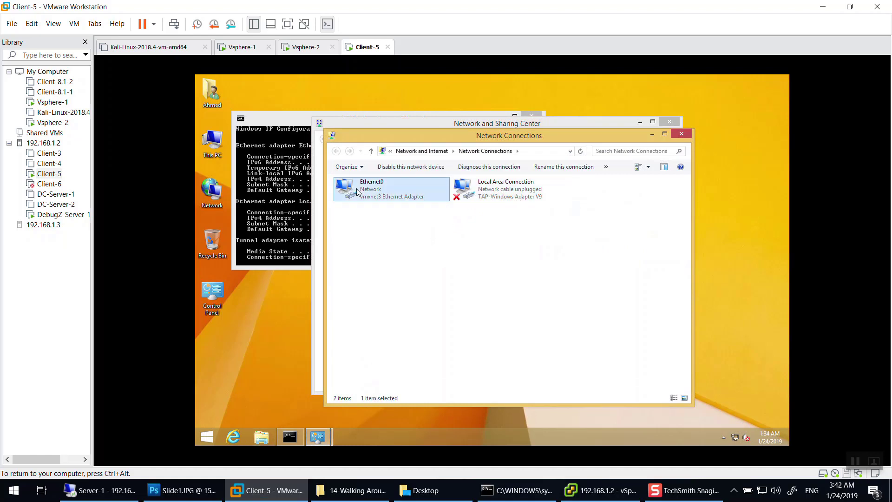
{"action": "left_click", "coordinate": [441, 251]}
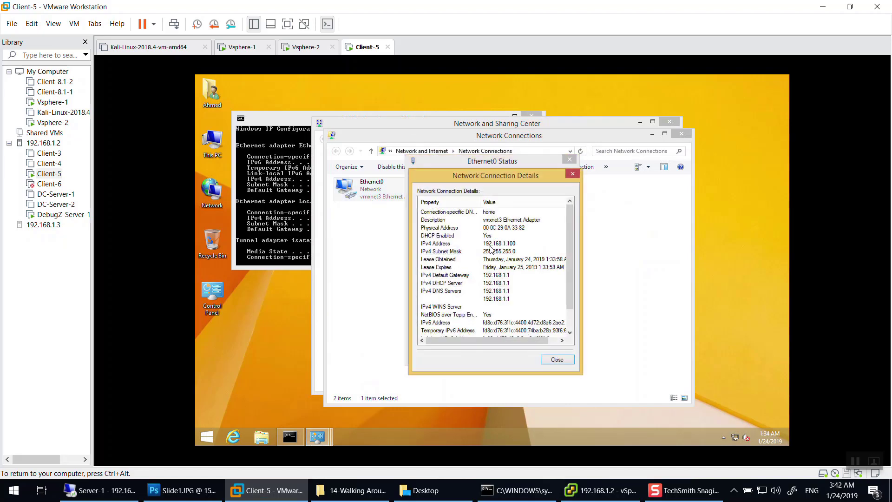
{"action": "left_click", "coordinate": [500, 243]}
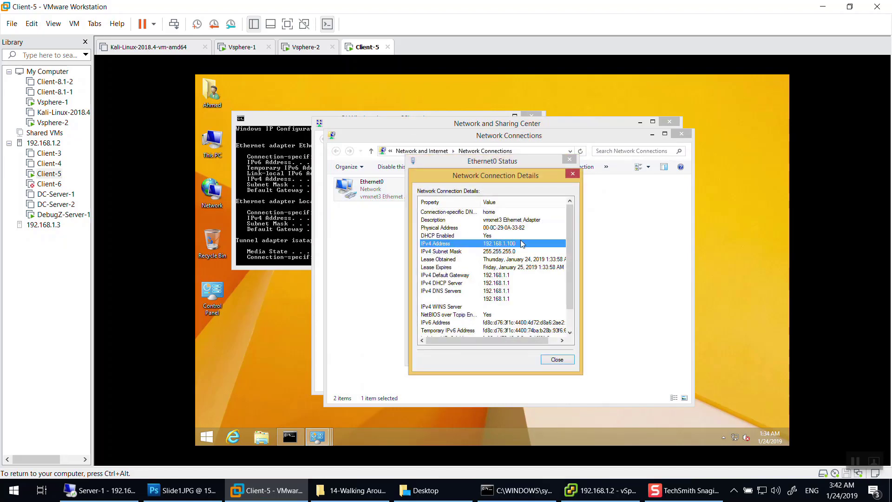
{"action": "left_click", "coordinate": [568, 160]}
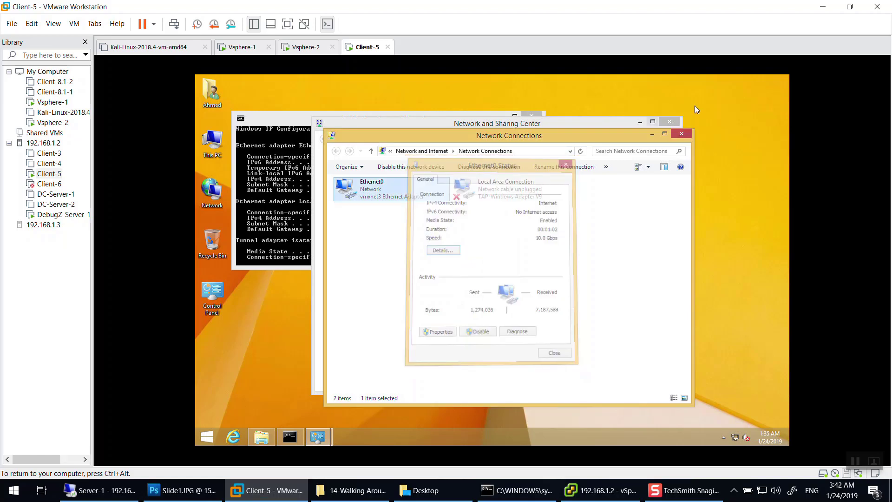
{"action": "left_click", "coordinate": [681, 134]}
Return to vSphere Client and list host 192.168.1.2's physical network adapters.
{"action": "left_click", "coordinate": [669, 122]}
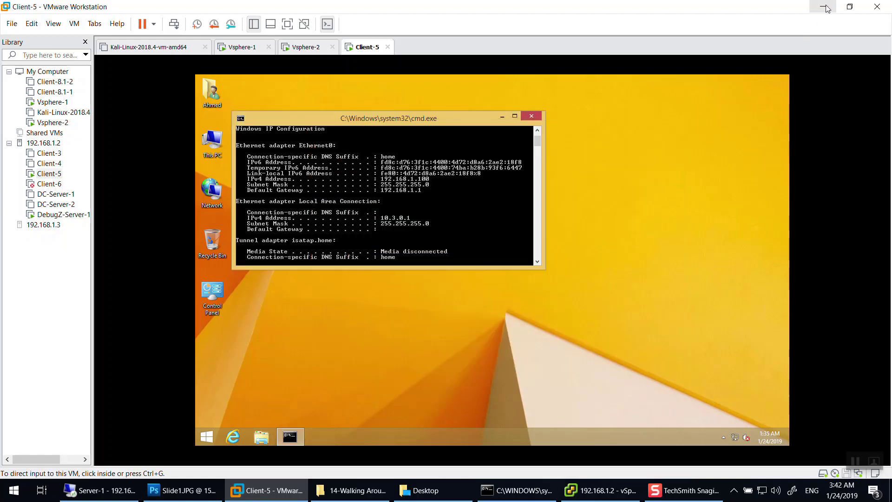
{"action": "left_click", "coordinate": [823, 6]}
{"action": "left_click", "coordinate": [588, 492]}
{"action": "left_click", "coordinate": [588, 494]}
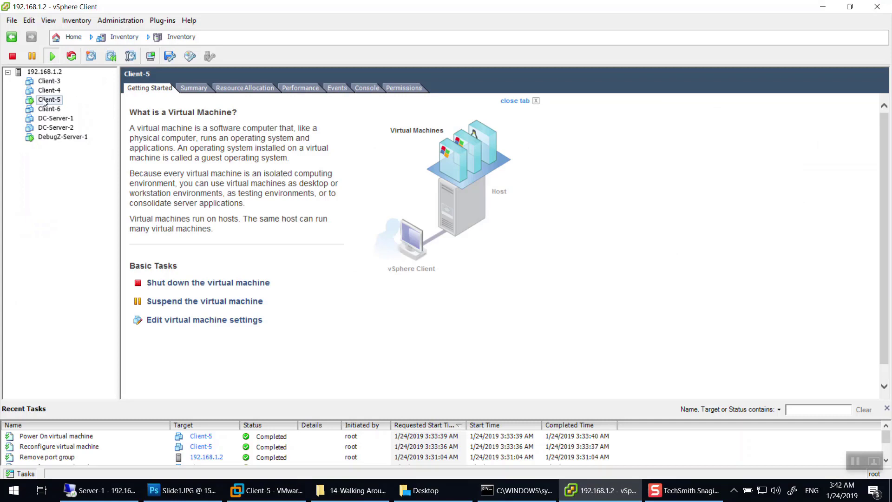
{"action": "left_click", "coordinate": [45, 71]}
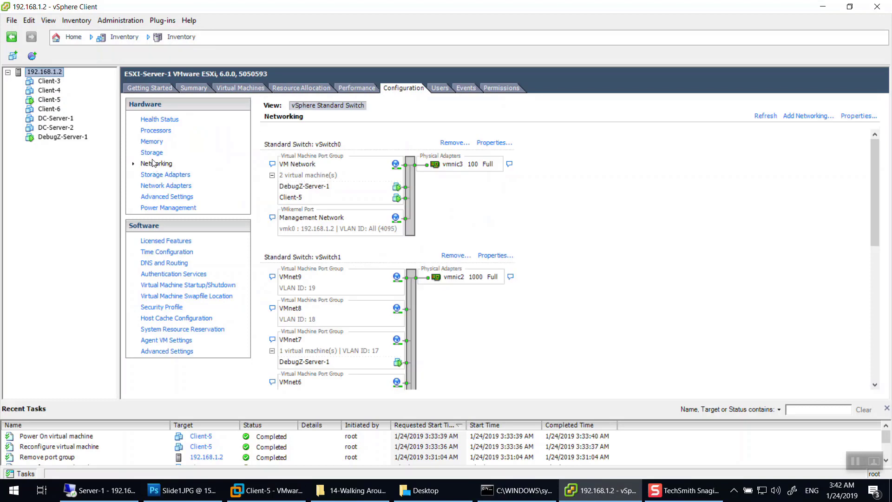
{"action": "left_click", "coordinate": [161, 186]}
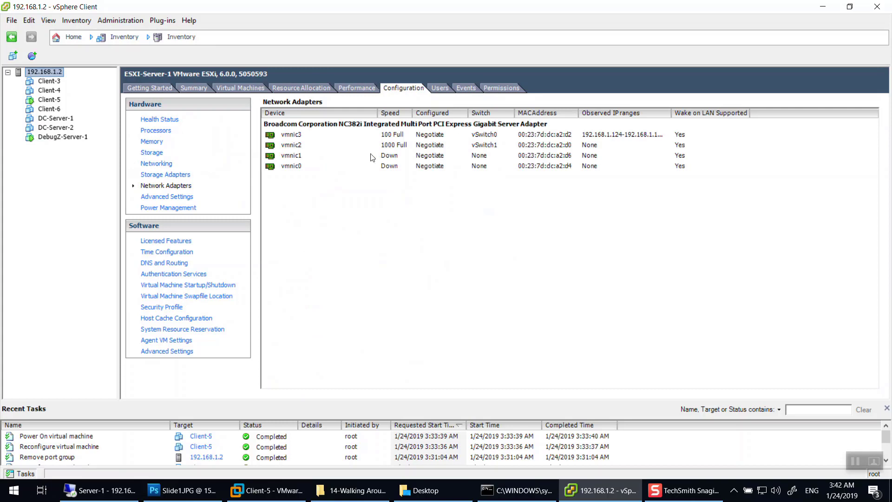
Review vmnic3 on vSwitch0, vmnic2 on vSwitch1 and the disconnected vmnic1.
{"action": "left_click", "coordinate": [292, 136]}
{"action": "left_click", "coordinate": [296, 146]}
{"action": "left_click", "coordinate": [298, 157]}
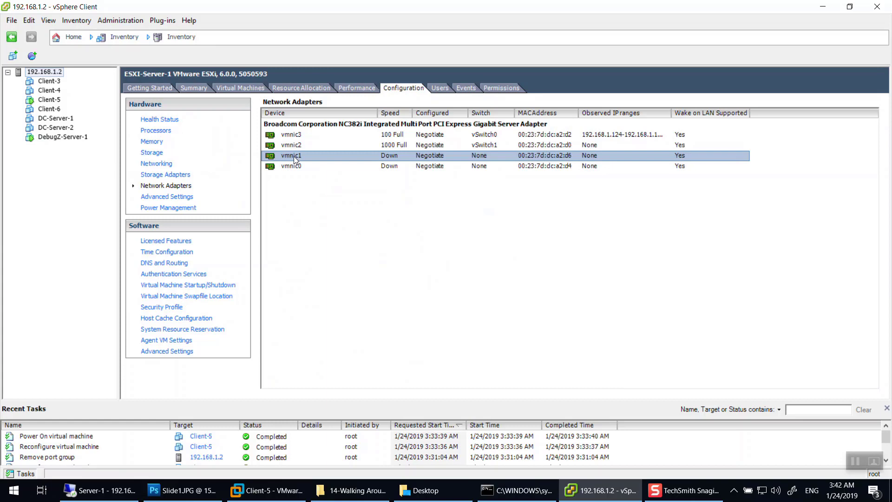
{"action": "left_click", "coordinate": [287, 135]}
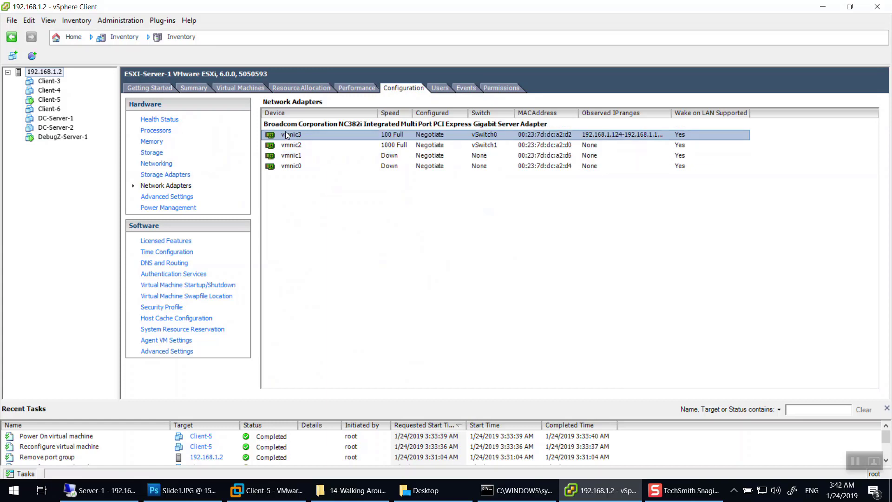
{"action": "left_click", "coordinate": [303, 149]}
{"action": "left_click", "coordinate": [298, 158]}
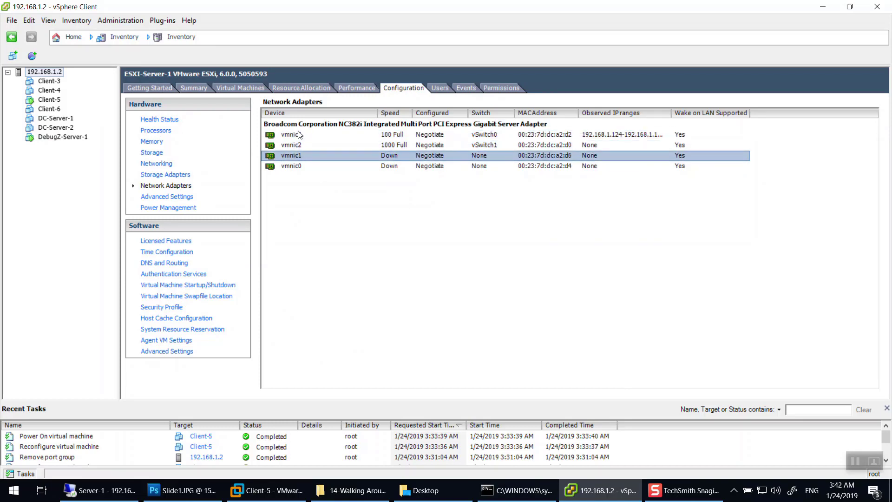
Compare vmnic2's 1000 Full link with vmnic3, and note vmnic0 and vmnic1 are down.
{"action": "left_click", "coordinate": [296, 143]}
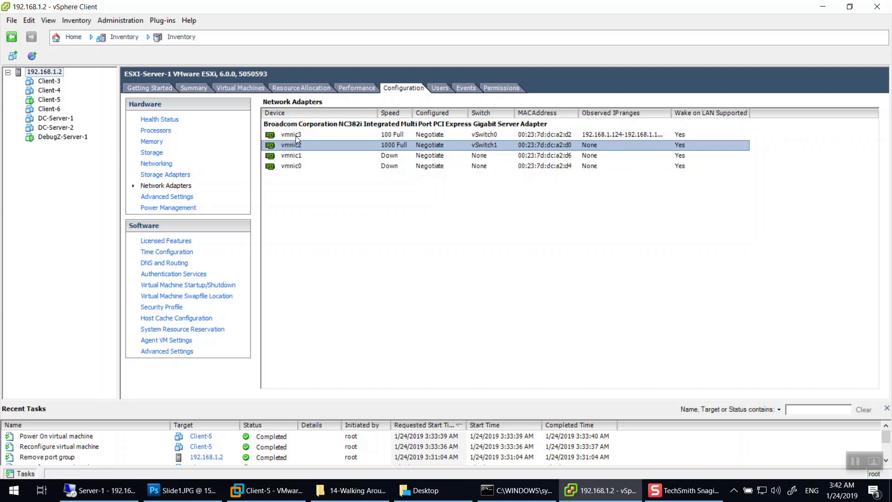
{"action": "left_click", "coordinate": [302, 136]}
{"action": "left_click", "coordinate": [299, 146]}
{"action": "left_click", "coordinate": [385, 166]}
{"action": "left_click", "coordinate": [390, 156]}
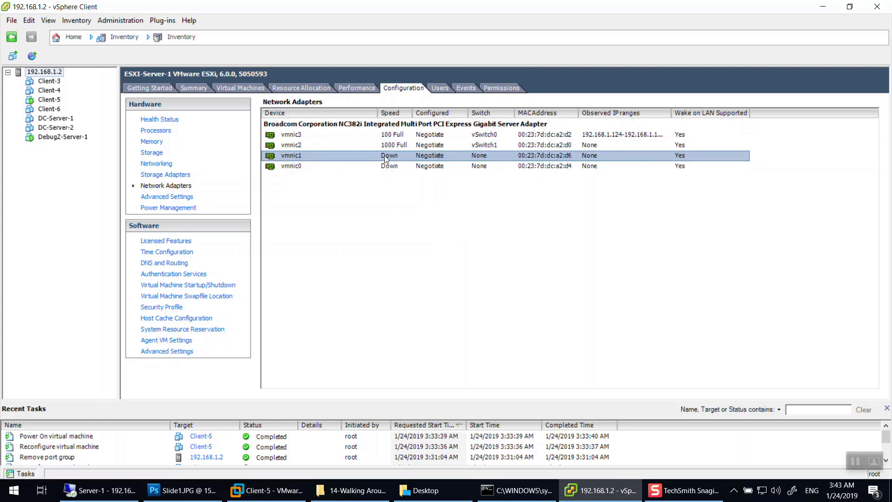
{"action": "left_click", "coordinate": [381, 135]}
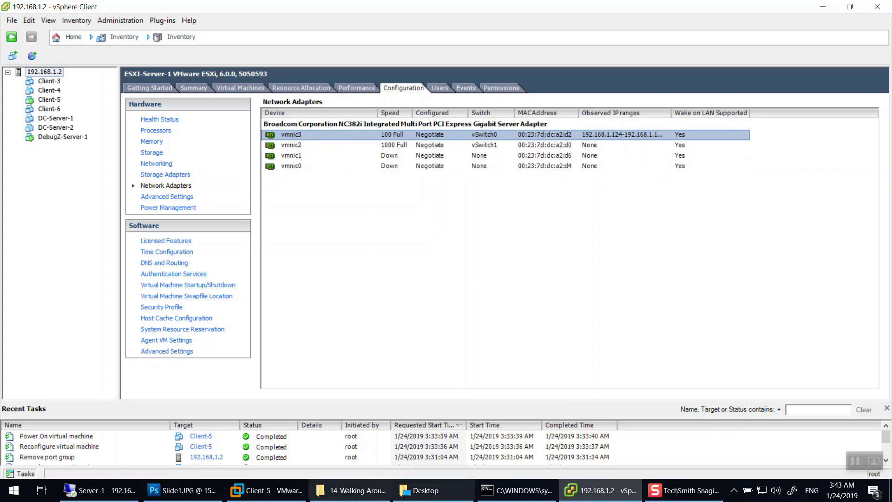
{"action": "left_click", "coordinate": [198, 493]}
Draw an arrowed link from the E-2 box up to E-1, then return to vSphere Client.
{"action": "left_click_drag", "start_coordinate": [290, 132], "coordinate": [333, 140]}
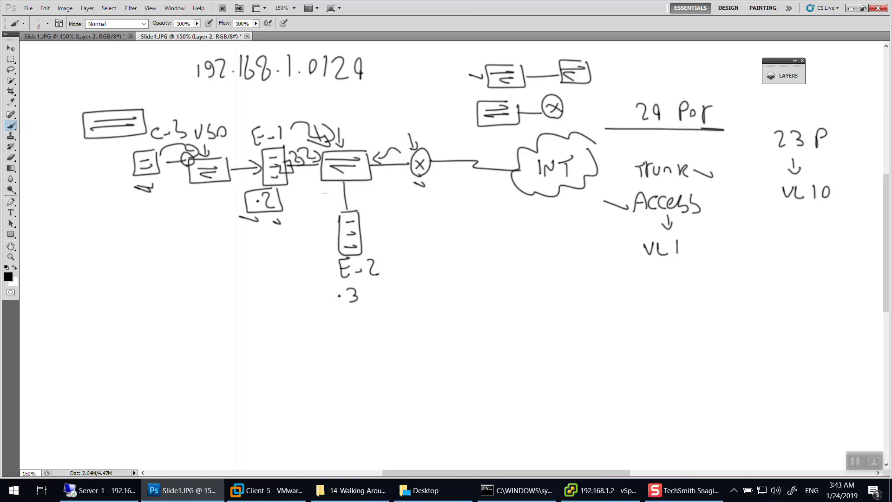
{"action": "left_click", "coordinate": [337, 233]}
{"action": "left_click_drag", "start_coordinate": [337, 232], "coordinate": [280, 186]}
{"action": "left_click_drag", "start_coordinate": [279, 199], "coordinate": [279, 189]}
{"action": "left_click", "coordinate": [604, 491]}
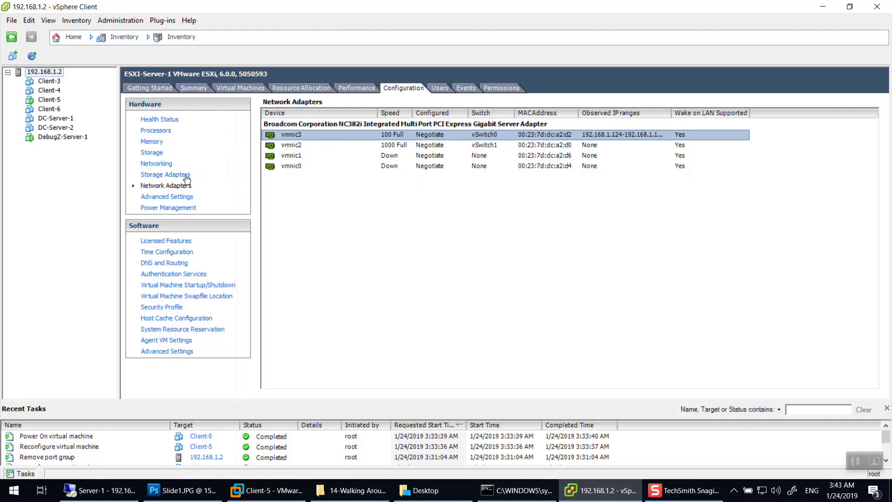
Show the vSwitch diagram, check CDP info for vmnic3 and vmnic2, and inspect VM Network.
{"action": "left_click", "coordinate": [159, 163]}
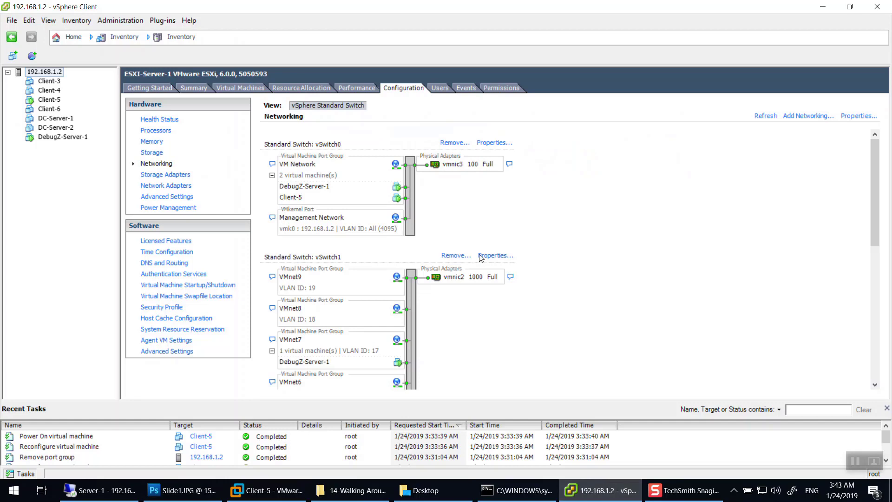
{"action": "left_click", "coordinate": [509, 165]}
{"action": "left_click", "coordinate": [512, 278]}
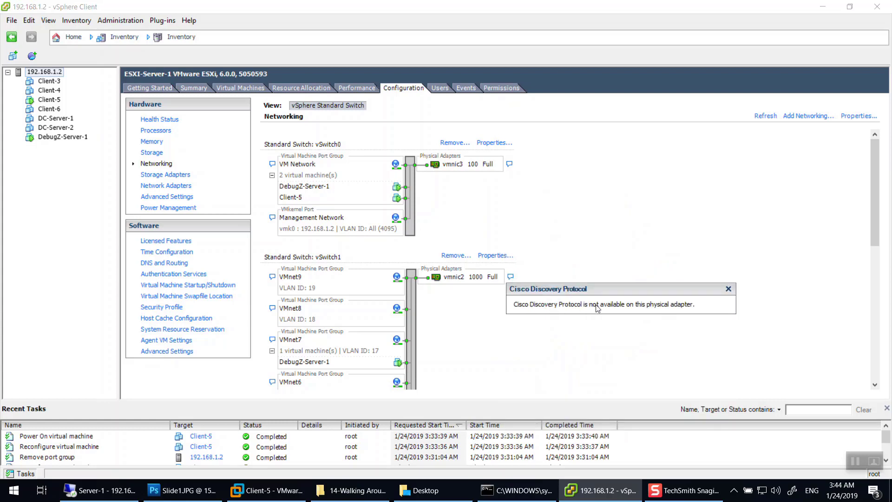
{"action": "left_click", "coordinate": [728, 289]}
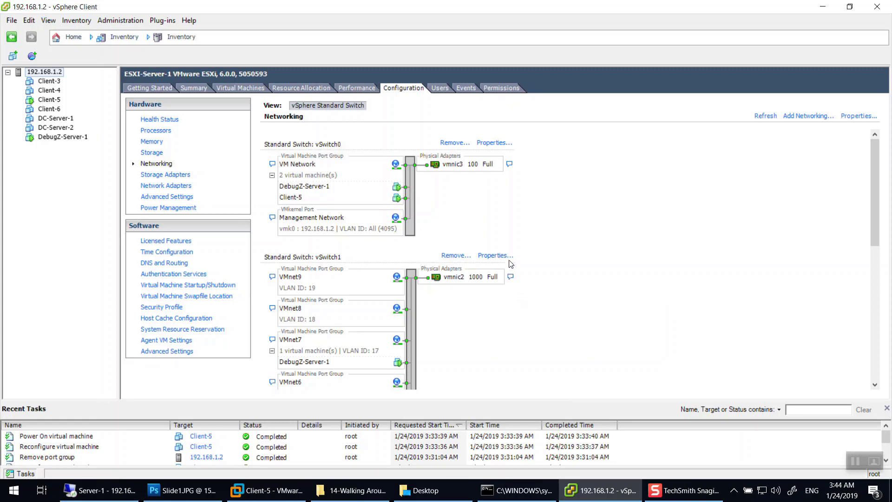
{"action": "left_click", "coordinate": [511, 276]}
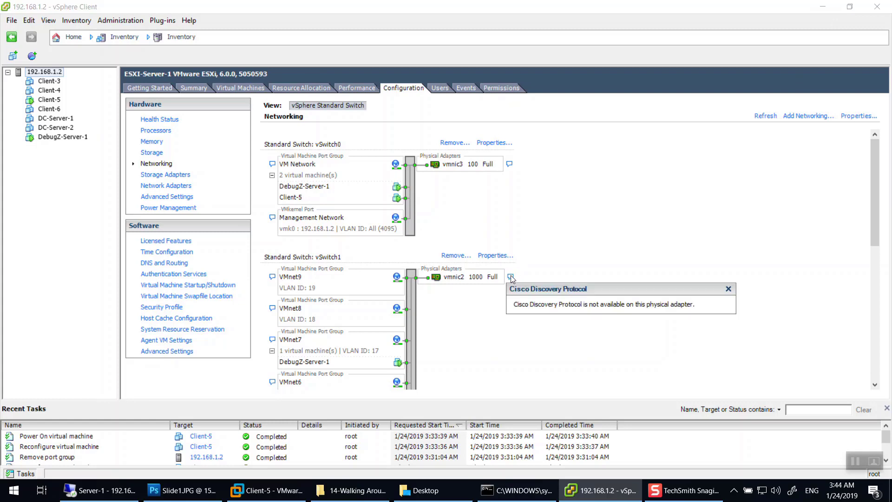
{"action": "left_click", "coordinate": [612, 251]}
{"action": "scroll", "coordinate": [483, 358], "scroll_direction": "down", "scroll_amount": 10}
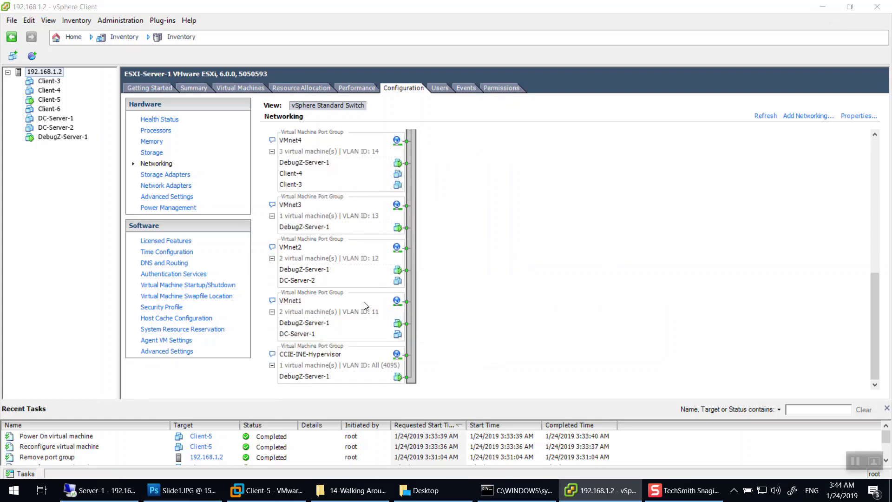
{"action": "scroll", "coordinate": [365, 306], "scroll_direction": "up", "scroll_amount": 10}
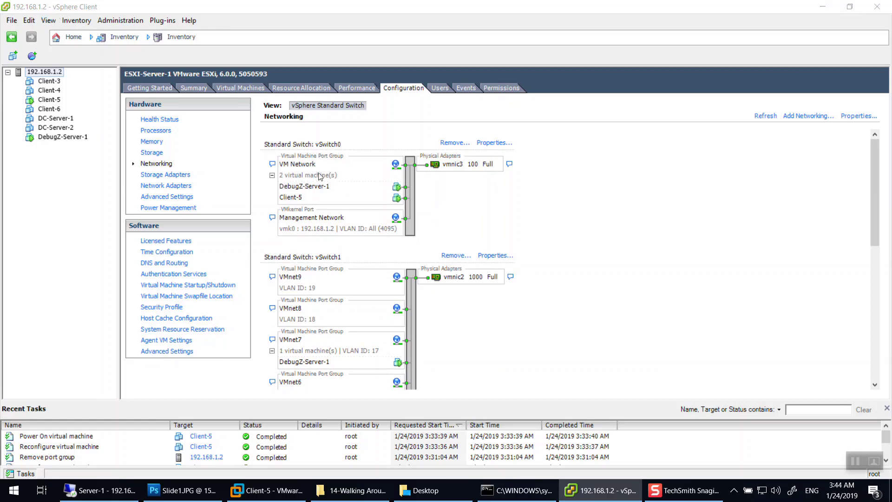
{"action": "left_click", "coordinate": [274, 165]}
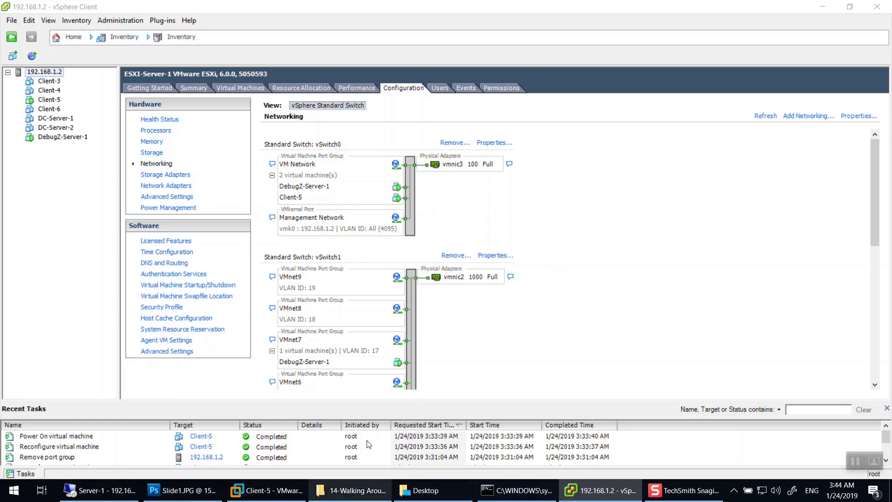
Put the network sketch in full-screen mode and draw down arrows above the central switch.
{"action": "left_click", "coordinate": [177, 489]}
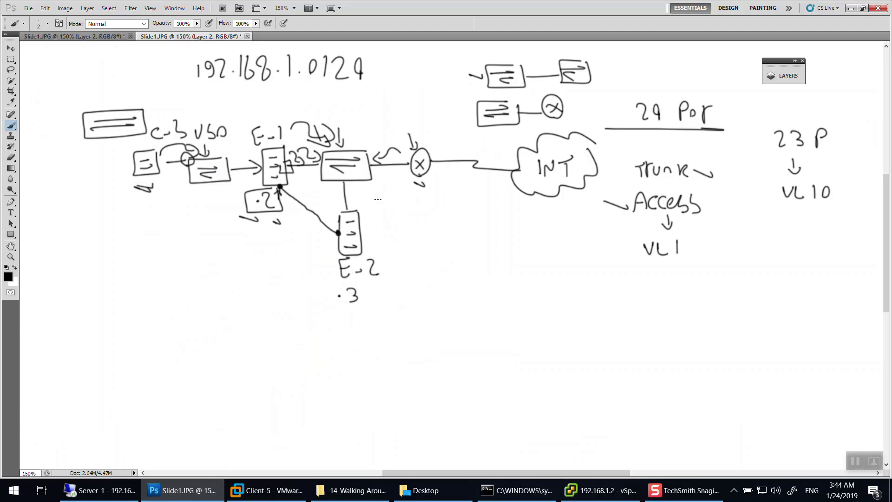
{"action": "key", "text": "f"}
{"action": "key", "text": "f"}
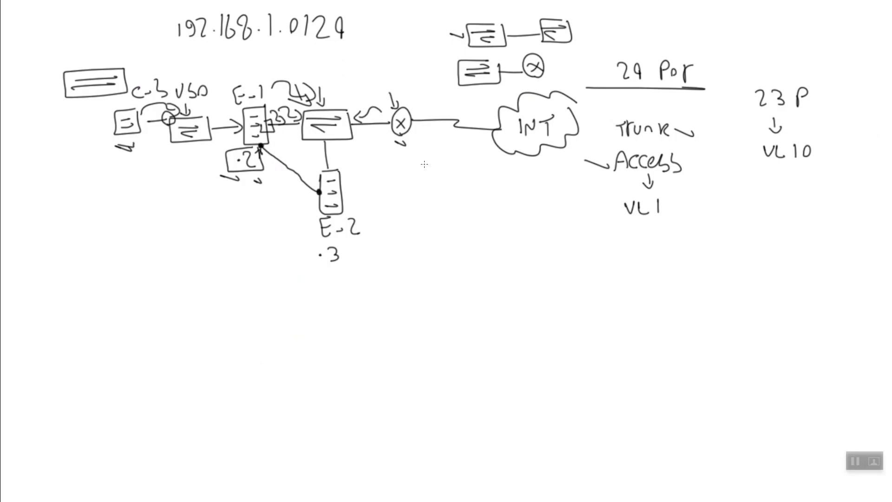
{"action": "left_click_drag", "start_coordinate": [328, 90], "coordinate": [335, 107]}
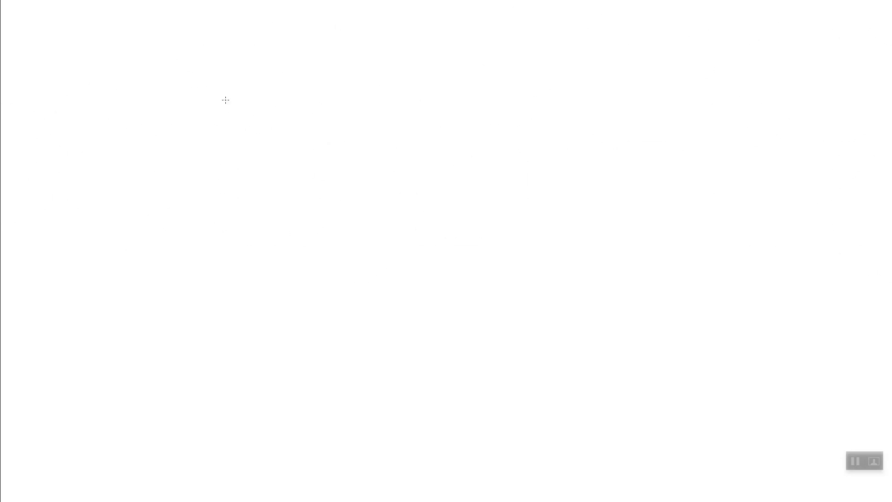
Draw the INT cloud, circled node, switch and a left server labelled E-2.
{"action": "mouse_move", "coordinate": [504, 93]}
{"action": "left_mouse_down"}
{"action": "mouse_move", "coordinate": [495, 135]}
{"action": "mouse_move", "coordinate": [460, 88]}
{"action": "mouse_move", "coordinate": [500, 83]}
{"action": "mouse_move", "coordinate": [468, 119]}
{"action": "left_mouse_up"}
{"action": "mouse_move", "coordinate": [477, 106]}
{"action": "left_mouse_down"}
{"action": "mouse_move", "coordinate": [476, 114]}
{"action": "mouse_move", "coordinate": [498, 119]}
{"action": "mouse_move", "coordinate": [503, 101]}
{"action": "left_mouse_up"}
{"action": "mouse_move", "coordinate": [442, 119]}
{"action": "left_mouse_down"}
{"action": "mouse_move", "coordinate": [396, 120]}
{"action": "mouse_move", "coordinate": [364, 133]}
{"action": "mouse_move", "coordinate": [330, 117]}
{"action": "mouse_move", "coordinate": [344, 141]}
{"action": "left_mouse_up"}
{"action": "mouse_move", "coordinate": [354, 121]}
{"action": "left_mouse_down"}
{"action": "mouse_move", "coordinate": [347, 127]}
{"action": "mouse_move", "coordinate": [356, 133]}
{"action": "mouse_move", "coordinate": [301, 132]}
{"action": "mouse_move", "coordinate": [257, 117]}
{"action": "mouse_move", "coordinate": [288, 117]}
{"action": "left_mouse_up"}
{"action": "mouse_move", "coordinate": [262, 130]}
{"action": "left_mouse_down"}
{"action": "mouse_move", "coordinate": [288, 126]}
{"action": "mouse_move", "coordinate": [287, 145]}
{"action": "left_mouse_up"}
{"action": "left_click_drag", "start_coordinate": [257, 132], "coordinate": [219, 134]}
{"action": "mouse_move", "coordinate": [210, 118]}
{"action": "left_mouse_down"}
{"action": "mouse_move", "coordinate": [215, 152]}
{"action": "mouse_move", "coordinate": [202, 114]}
{"action": "mouse_move", "coordinate": [200, 130]}
{"action": "left_mouse_up"}
{"action": "left_click_drag", "start_coordinate": [194, 140], "coordinate": [205, 150]}
{"action": "mouse_move", "coordinate": [184, 88]}
{"action": "left_mouse_down"}
{"action": "mouse_move", "coordinate": [175, 110]}
{"action": "mouse_move", "coordinate": [185, 107]}
{"action": "left_mouse_up"}
{"action": "left_click_drag", "start_coordinate": [180, 99], "coordinate": [186, 99]}
{"action": "left_click_drag", "start_coordinate": [190, 101], "coordinate": [213, 102]}
Draw a server box below the switch and label it E-1.
{"action": "left_click_drag", "start_coordinate": [278, 151], "coordinate": [282, 177]}
{"action": "mouse_move", "coordinate": [274, 180]}
{"action": "left_mouse_down"}
{"action": "mouse_move", "coordinate": [295, 176]}
{"action": "mouse_move", "coordinate": [297, 210]}
{"action": "left_mouse_up"}
{"action": "left_click_drag", "start_coordinate": [298, 210], "coordinate": [272, 190]}
{"action": "mouse_move", "coordinate": [279, 188]}
{"action": "left_mouse_down"}
{"action": "mouse_move", "coordinate": [293, 187]}
{"action": "mouse_move", "coordinate": [274, 226]}
{"action": "mouse_move", "coordinate": [284, 241]}
{"action": "mouse_move", "coordinate": [288, 229]}
{"action": "left_mouse_up"}
{"action": "left_click_drag", "start_coordinate": [291, 235], "coordinate": [300, 234]}
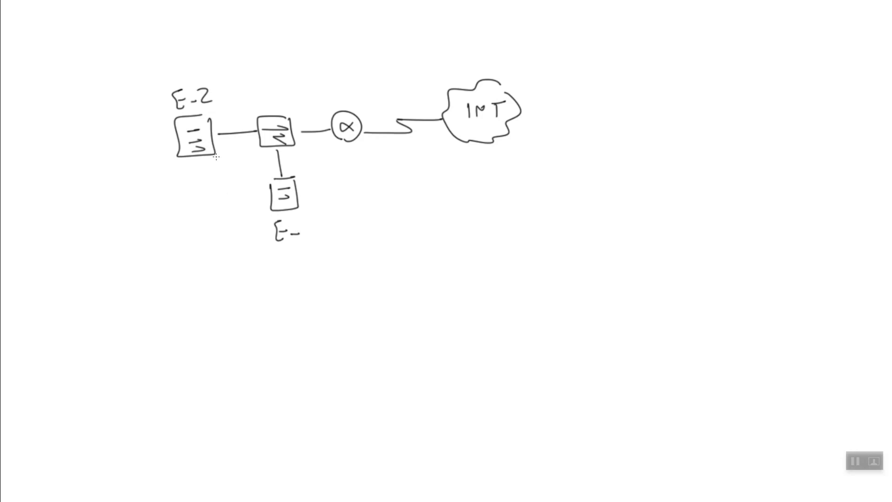
{"action": "left_click_drag", "start_coordinate": [306, 223], "coordinate": [306, 238]}
Write VL 1, VL10 and VL20 on three lines at the top.
{"action": "mouse_move", "coordinate": [189, 13]}
{"action": "left_mouse_down"}
{"action": "mouse_move", "coordinate": [225, 25]}
{"action": "mouse_move", "coordinate": [197, 53]}
{"action": "mouse_move", "coordinate": [200, 40]}
{"action": "left_mouse_up"}
{"action": "mouse_move", "coordinate": [202, 39]}
{"action": "left_mouse_down"}
{"action": "mouse_move", "coordinate": [214, 54]}
{"action": "mouse_move", "coordinate": [227, 53]}
{"action": "mouse_move", "coordinate": [200, 65]}
{"action": "mouse_move", "coordinate": [215, 79]}
{"action": "left_mouse_up"}
{"action": "mouse_move", "coordinate": [215, 65]}
{"action": "left_mouse_down"}
{"action": "mouse_move", "coordinate": [225, 65]}
{"action": "mouse_move", "coordinate": [227, 78]}
{"action": "left_mouse_up"}
{"action": "mouse_move", "coordinate": [230, 65]}
{"action": "left_mouse_down"}
{"action": "mouse_move", "coordinate": [228, 73]}
{"action": "mouse_move", "coordinate": [235, 65]}
{"action": "left_mouse_up"}
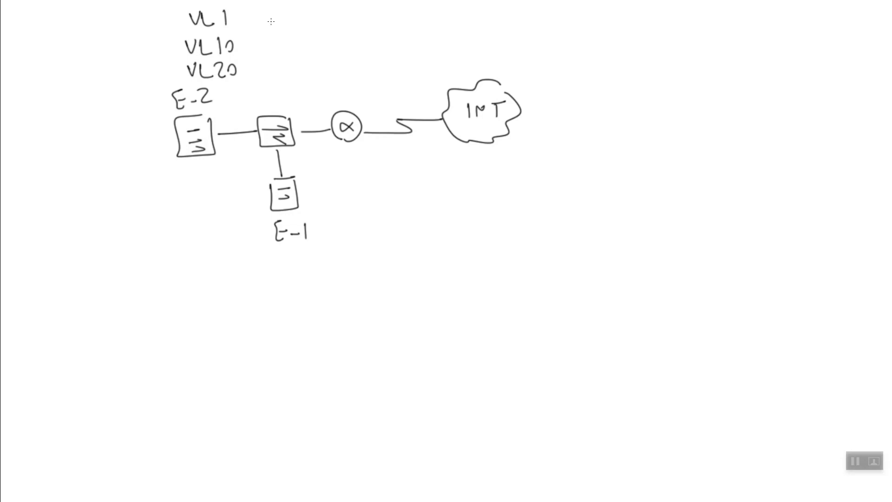
Write the subnet 192.168.1.0/24 beside VL 1.
{"action": "mouse_move", "coordinate": [264, 9]}
{"action": "left_mouse_down"}
{"action": "mouse_move", "coordinate": [266, 23]}
{"action": "mouse_move", "coordinate": [277, 23]}
{"action": "left_mouse_up"}
{"action": "left_click_drag", "start_coordinate": [287, 11], "coordinate": [308, 25]}
{"action": "left_click", "coordinate": [301, 20]}
{"action": "left_click_drag", "start_coordinate": [322, 12], "coordinate": [325, 20]}
{"action": "mouse_move", "coordinate": [338, 13]}
{"action": "left_mouse_down"}
{"action": "mouse_move", "coordinate": [330, 27]}
{"action": "mouse_move", "coordinate": [391, 22]}
{"action": "left_mouse_up"}
{"action": "left_click", "coordinate": [347, 22]}
{"action": "left_click", "coordinate": [366, 19]}
{"action": "left_click_drag", "start_coordinate": [400, 8], "coordinate": [413, 27]}
{"action": "mouse_move", "coordinate": [420, 12]}
{"action": "left_mouse_down"}
{"action": "mouse_move", "coordinate": [418, 27]}
{"action": "mouse_move", "coordinate": [411, 23]}
{"action": "left_mouse_up"}
Write the subnet 10.10.0.0/24 beside VL10.
{"action": "left_click_drag", "start_coordinate": [261, 42], "coordinate": [262, 54]}
{"action": "mouse_move", "coordinate": [278, 44]}
{"action": "left_mouse_down"}
{"action": "mouse_move", "coordinate": [272, 50]}
{"action": "mouse_move", "coordinate": [278, 43]}
{"action": "mouse_move", "coordinate": [294, 55]}
{"action": "left_mouse_up"}
{"action": "left_click", "coordinate": [286, 52]}
{"action": "mouse_move", "coordinate": [308, 44]}
{"action": "left_mouse_down"}
{"action": "mouse_move", "coordinate": [306, 51]}
{"action": "mouse_move", "coordinate": [356, 45]}
{"action": "left_mouse_up"}
{"action": "left_click", "coordinate": [345, 53]}
{"action": "mouse_move", "coordinate": [365, 39]}
{"action": "left_mouse_down"}
{"action": "mouse_move", "coordinate": [366, 55]}
{"action": "mouse_move", "coordinate": [400, 51]}
{"action": "left_mouse_up"}
{"action": "left_click", "coordinate": [396, 54]}
{"action": "left_click_drag", "start_coordinate": [398, 40], "coordinate": [397, 57]}
Write 10.20.0.0/24 beside VL20 and mark the VL1 and VL10 lines with arrows.
{"action": "mouse_move", "coordinate": [260, 68]}
{"action": "left_mouse_down"}
{"action": "mouse_move", "coordinate": [261, 82]}
{"action": "mouse_move", "coordinate": [272, 71]}
{"action": "mouse_move", "coordinate": [312, 82]}
{"action": "left_mouse_up"}
{"action": "left_click", "coordinate": [289, 80]}
{"action": "left_click_drag", "start_coordinate": [309, 71], "coordinate": [350, 71]}
{"action": "left_click", "coordinate": [321, 79]}
{"action": "left_click", "coordinate": [339, 79]}
{"action": "mouse_move", "coordinate": [364, 65]}
{"action": "left_mouse_down"}
{"action": "mouse_move", "coordinate": [361, 83]}
{"action": "mouse_move", "coordinate": [383, 85]}
{"action": "left_mouse_up"}
{"action": "mouse_move", "coordinate": [397, 73]}
{"action": "left_mouse_down"}
{"action": "mouse_move", "coordinate": [399, 86]}
{"action": "mouse_move", "coordinate": [389, 79]}
{"action": "left_mouse_up"}
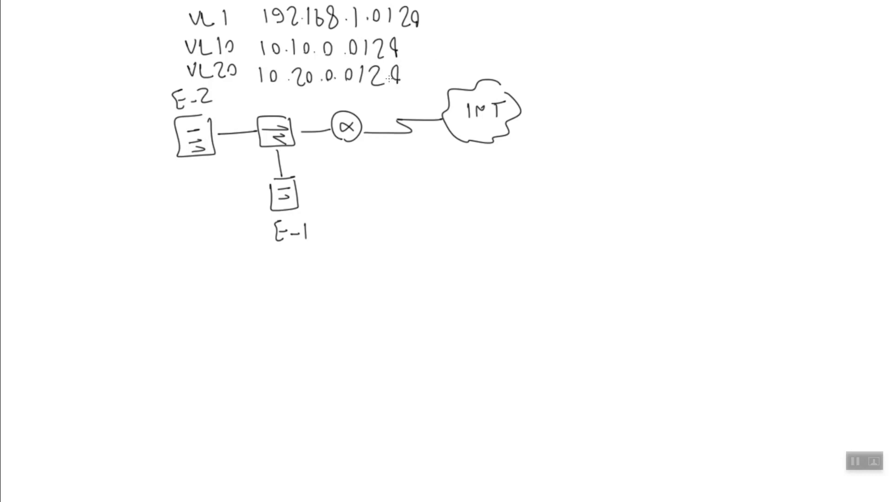
{"action": "left_click_drag", "start_coordinate": [168, 19], "coordinate": [183, 19]}
{"action": "left_click_drag", "start_coordinate": [159, 46], "coordinate": [182, 45]}
Add arrows at the VL20 line, the switch, 192.168.1.0's network part and E-2.
{"action": "left_click_drag", "start_coordinate": [148, 71], "coordinate": [178, 67]}
{"action": "mouse_move", "coordinate": [262, 96]}
{"action": "left_mouse_down"}
{"action": "mouse_move", "coordinate": [263, 113]}
{"action": "mouse_move", "coordinate": [266, 107]}
{"action": "left_mouse_up"}
{"action": "left_click_drag", "start_coordinate": [370, 27], "coordinate": [374, 31]}
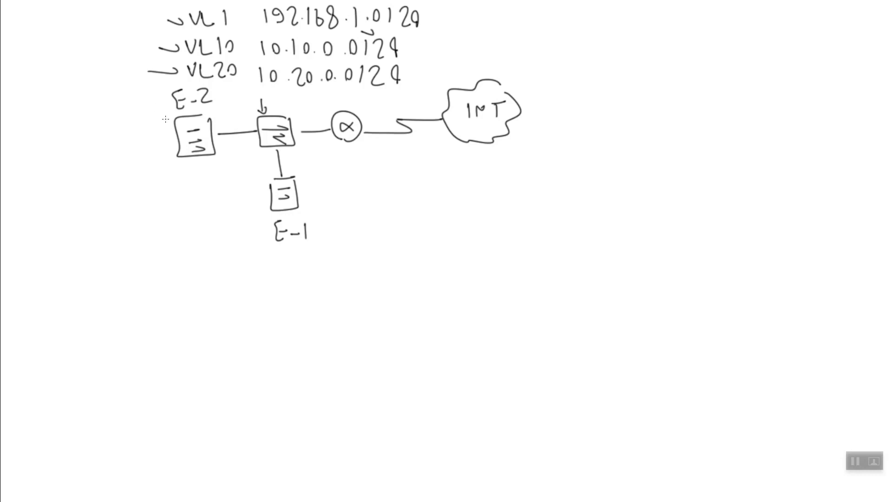
{"action": "mouse_move", "coordinate": [156, 137]}
{"action": "left_mouse_down"}
{"action": "mouse_move", "coordinate": [176, 137]}
{"action": "mouse_move", "coordinate": [169, 145]}
{"action": "left_mouse_up"}
Draw two server boxes on the left and label the upper one K-APP.
{"action": "mouse_move", "coordinate": [109, 73]}
{"action": "left_mouse_down"}
{"action": "mouse_move", "coordinate": [93, 73]}
{"action": "mouse_move", "coordinate": [112, 110]}
{"action": "mouse_move", "coordinate": [87, 80]}
{"action": "mouse_move", "coordinate": [105, 85]}
{"action": "left_mouse_up"}
{"action": "left_click_drag", "start_coordinate": [94, 97], "coordinate": [105, 100]}
{"action": "mouse_move", "coordinate": [109, 141]}
{"action": "left_mouse_down"}
{"action": "mouse_move", "coordinate": [93, 143]}
{"action": "mouse_move", "coordinate": [85, 170]}
{"action": "mouse_move", "coordinate": [86, 146]}
{"action": "left_mouse_up"}
{"action": "mouse_move", "coordinate": [93, 157]}
{"action": "left_mouse_down"}
{"action": "mouse_move", "coordinate": [103, 156]}
{"action": "mouse_move", "coordinate": [102, 167]}
{"action": "left_mouse_up"}
{"action": "mouse_move", "coordinate": [83, 52]}
{"action": "left_mouse_down"}
{"action": "mouse_move", "coordinate": [83, 65]}
{"action": "mouse_move", "coordinate": [104, 58]}
{"action": "left_mouse_up"}
{"action": "mouse_move", "coordinate": [116, 47]}
{"action": "left_mouse_down"}
{"action": "mouse_move", "coordinate": [123, 62]}
{"action": "mouse_move", "coordinate": [107, 61]}
{"action": "left_mouse_up"}
{"action": "left_click_drag", "start_coordinate": [112, 56], "coordinate": [121, 41]}
{"action": "mouse_move", "coordinate": [121, 42]}
{"action": "left_mouse_down"}
{"action": "mouse_move", "coordinate": [131, 52]}
{"action": "mouse_move", "coordinate": [132, 43]}
{"action": "left_mouse_up"}
{"action": "left_click_drag", "start_coordinate": [132, 42], "coordinate": [132, 56]}
Label the lower left server HR-APP.
{"action": "left_click_drag", "start_coordinate": [77, 125], "coordinate": [77, 140]}
{"action": "mouse_move", "coordinate": [69, 125]}
{"action": "left_mouse_down"}
{"action": "mouse_move", "coordinate": [68, 140]}
{"action": "mouse_move", "coordinate": [83, 126]}
{"action": "left_mouse_up"}
{"action": "left_click_drag", "start_coordinate": [82, 126], "coordinate": [91, 140]}
{"action": "left_click_drag", "start_coordinate": [94, 135], "coordinate": [106, 138]}
{"action": "left_click_drag", "start_coordinate": [112, 123], "coordinate": [116, 132]}
{"action": "mouse_move", "coordinate": [118, 139]}
{"action": "left_mouse_down"}
{"action": "mouse_move", "coordinate": [118, 119]}
{"action": "mouse_move", "coordinate": [122, 127]}
{"action": "left_mouse_up"}
{"action": "mouse_move", "coordinate": [124, 123]}
{"action": "left_mouse_down"}
{"action": "mouse_move", "coordinate": [125, 141]}
{"action": "mouse_move", "coordinate": [126, 116]}
{"action": "left_mouse_up"}
{"action": "left_click_drag", "start_coordinate": [126, 116], "coordinate": [127, 131]}
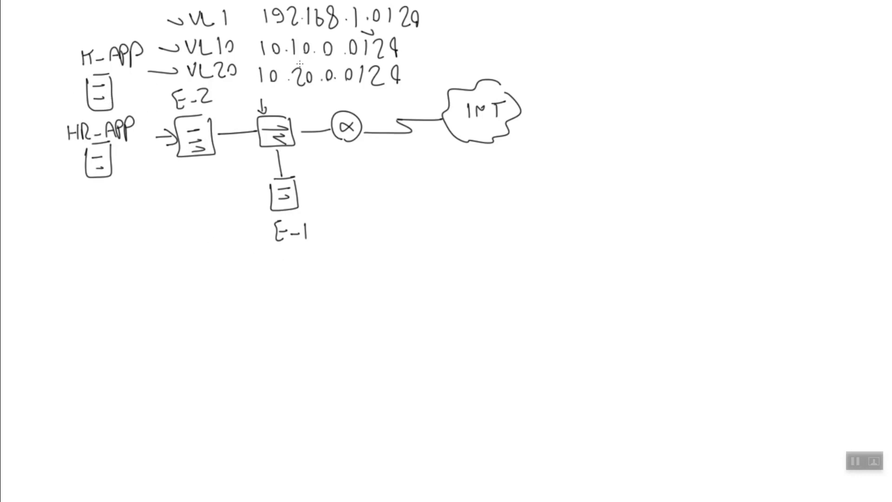
Tag the VL10 subnet as IT and the VL20 subnet as HR.
{"action": "mouse_move", "coordinate": [438, 46]}
{"action": "left_mouse_down"}
{"action": "mouse_move", "coordinate": [451, 56]}
{"action": "mouse_move", "coordinate": [457, 35]}
{"action": "left_mouse_up"}
{"action": "mouse_move", "coordinate": [435, 66]}
{"action": "left_mouse_down"}
{"action": "mouse_move", "coordinate": [436, 79]}
{"action": "mouse_move", "coordinate": [427, 82]}
{"action": "left_mouse_up"}
{"action": "left_click_drag", "start_coordinate": [427, 75], "coordinate": [437, 75]}
{"action": "mouse_move", "coordinate": [444, 67]}
{"action": "left_mouse_down"}
{"action": "mouse_move", "coordinate": [444, 82]}
{"action": "mouse_move", "coordinate": [457, 80]}
{"action": "left_mouse_up"}
Underline E-1 and draw a server below it labelled IT-APP.
{"action": "left_click_drag", "start_coordinate": [275, 251], "coordinate": [319, 248]}
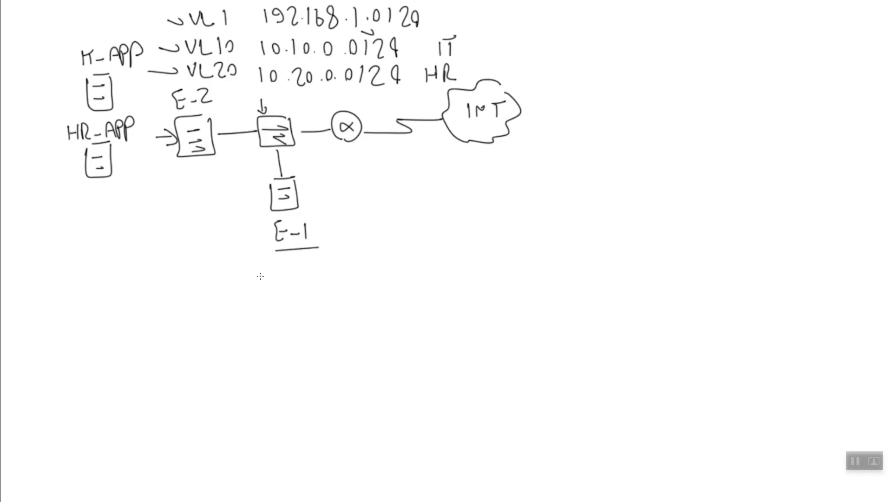
{"action": "mouse_move", "coordinate": [240, 272]}
{"action": "left_mouse_down"}
{"action": "mouse_move", "coordinate": [261, 269]}
{"action": "mouse_move", "coordinate": [240, 279]}
{"action": "mouse_move", "coordinate": [257, 282]}
{"action": "mouse_move", "coordinate": [258, 297]}
{"action": "left_mouse_up"}
{"action": "mouse_move", "coordinate": [228, 251]}
{"action": "left_mouse_down"}
{"action": "mouse_move", "coordinate": [239, 262]}
{"action": "mouse_move", "coordinate": [248, 249]}
{"action": "left_mouse_up"}
{"action": "mouse_move", "coordinate": [243, 258]}
{"action": "left_mouse_down"}
{"action": "mouse_move", "coordinate": [261, 248]}
{"action": "mouse_move", "coordinate": [266, 260]}
{"action": "left_mouse_up"}
{"action": "mouse_move", "coordinate": [257, 256]}
{"action": "left_mouse_down"}
{"action": "mouse_move", "coordinate": [269, 252]}
{"action": "mouse_move", "coordinate": [270, 262]}
{"action": "left_mouse_up"}
{"action": "left_click_drag", "start_coordinate": [270, 249], "coordinate": [276, 262]}
{"action": "left_click_drag", "start_coordinate": [276, 246], "coordinate": [277, 253]}
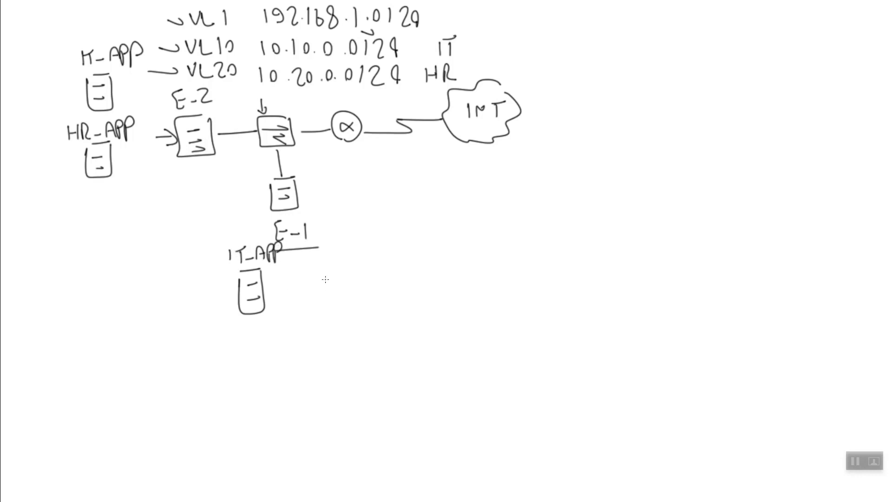
Draw a second server right of IT-APP labelled HR-APP and touch up E-2.
{"action": "mouse_move", "coordinate": [327, 275]}
{"action": "left_mouse_down"}
{"action": "mouse_move", "coordinate": [344, 273]}
{"action": "mouse_move", "coordinate": [321, 315]}
{"action": "left_mouse_up"}
{"action": "mouse_move", "coordinate": [327, 286]}
{"action": "left_mouse_down"}
{"action": "mouse_move", "coordinate": [335, 284]}
{"action": "mouse_move", "coordinate": [340, 300]}
{"action": "left_mouse_up"}
{"action": "left_click_drag", "start_coordinate": [334, 313], "coordinate": [343, 311]}
{"action": "mouse_move", "coordinate": [311, 254]}
{"action": "left_mouse_down"}
{"action": "mouse_move", "coordinate": [319, 268]}
{"action": "mouse_move", "coordinate": [360, 270]}
{"action": "mouse_move", "coordinate": [361, 260]}
{"action": "mouse_move", "coordinate": [371, 269]}
{"action": "left_mouse_up"}
{"action": "left_click_drag", "start_coordinate": [371, 245], "coordinate": [372, 258]}
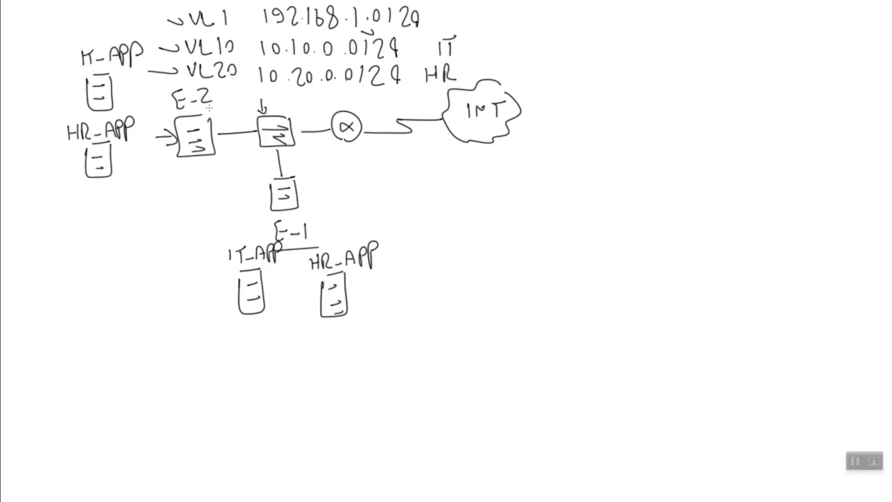
{"action": "left_click_drag", "start_coordinate": [211, 99], "coordinate": [214, 102]}
Tag K-APP with V10, link E-2 to the switch, and circle the switch port labelled Tr.
{"action": "mouse_move", "coordinate": [126, 79]}
{"action": "left_mouse_down"}
{"action": "mouse_move", "coordinate": [122, 88]}
{"action": "mouse_move", "coordinate": [132, 92]}
{"action": "left_mouse_up"}
{"action": "left_click_drag", "start_coordinate": [120, 95], "coordinate": [113, 98]}
{"action": "mouse_move", "coordinate": [213, 134]}
{"action": "left_mouse_down"}
{"action": "mouse_move", "coordinate": [225, 120]}
{"action": "mouse_move", "coordinate": [239, 124]}
{"action": "left_mouse_up"}
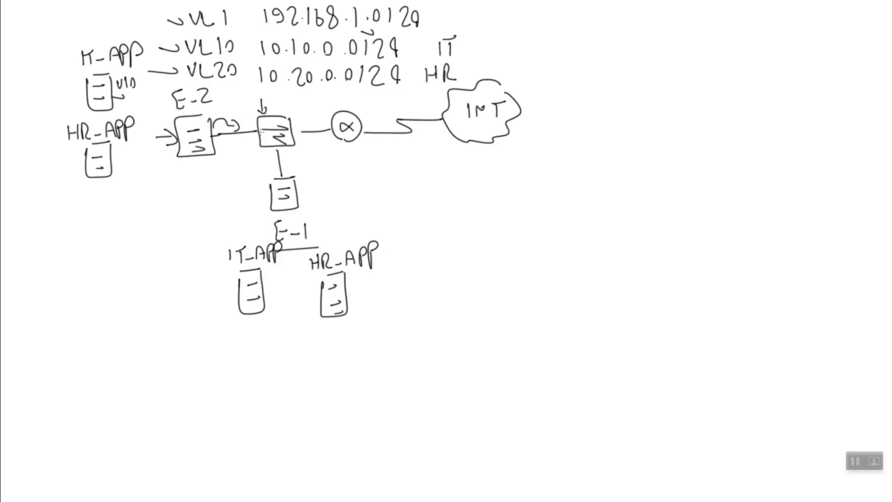
{"action": "mouse_move", "coordinate": [258, 126]}
{"action": "left_mouse_down"}
{"action": "mouse_move", "coordinate": [261, 135]}
{"action": "mouse_move", "coordinate": [255, 130]}
{"action": "left_mouse_up"}
{"action": "mouse_move", "coordinate": [254, 154]}
{"action": "left_mouse_down"}
{"action": "mouse_move", "coordinate": [255, 141]}
{"action": "mouse_move", "coordinate": [248, 159]}
{"action": "left_mouse_up"}
{"action": "mouse_move", "coordinate": [245, 159]}
{"action": "left_mouse_down"}
{"action": "mouse_move", "coordinate": [245, 170]}
{"action": "mouse_move", "coordinate": [255, 158]}
{"action": "left_mouse_up"}
Circle and arrow the uplink ports on E-2 and the lower server.
{"action": "mouse_move", "coordinate": [211, 138]}
{"action": "left_mouse_down"}
{"action": "mouse_move", "coordinate": [218, 132]}
{"action": "mouse_move", "coordinate": [209, 138]}
{"action": "left_mouse_up"}
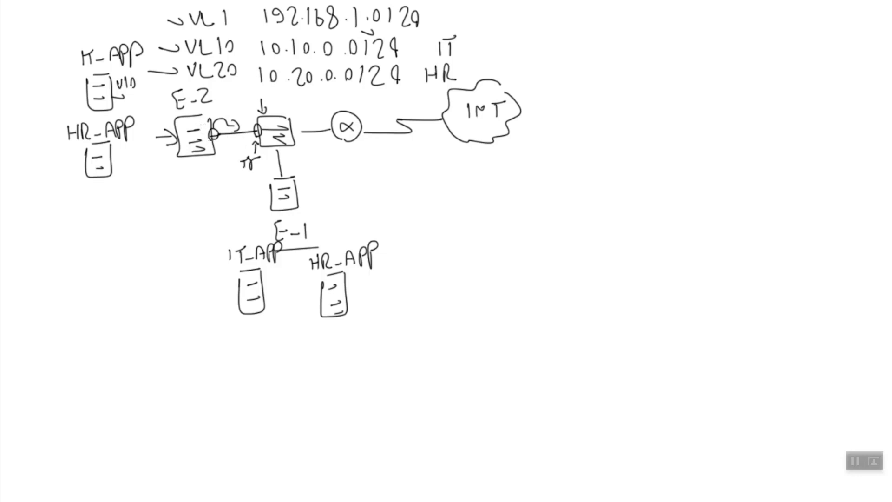
{"action": "mouse_move", "coordinate": [281, 181]}
{"action": "left_mouse_down"}
{"action": "mouse_move", "coordinate": [274, 139]}
{"action": "mouse_move", "coordinate": [270, 149]}
{"action": "left_mouse_up"}
{"action": "left_click_drag", "start_coordinate": [215, 152], "coordinate": [218, 145]}
{"action": "left_click_drag", "start_coordinate": [265, 176], "coordinate": [278, 182]}
{"action": "left_click_drag", "start_coordinate": [278, 185], "coordinate": [280, 182]}
{"action": "mouse_move", "coordinate": [207, 146]}
{"action": "left_mouse_down"}
{"action": "mouse_move", "coordinate": [250, 137]}
{"action": "mouse_move", "coordinate": [249, 148]}
{"action": "mouse_move", "coordinate": [253, 137]}
{"action": "mouse_move", "coordinate": [275, 150]}
{"action": "mouse_move", "coordinate": [251, 151]}
{"action": "left_mouse_up"}
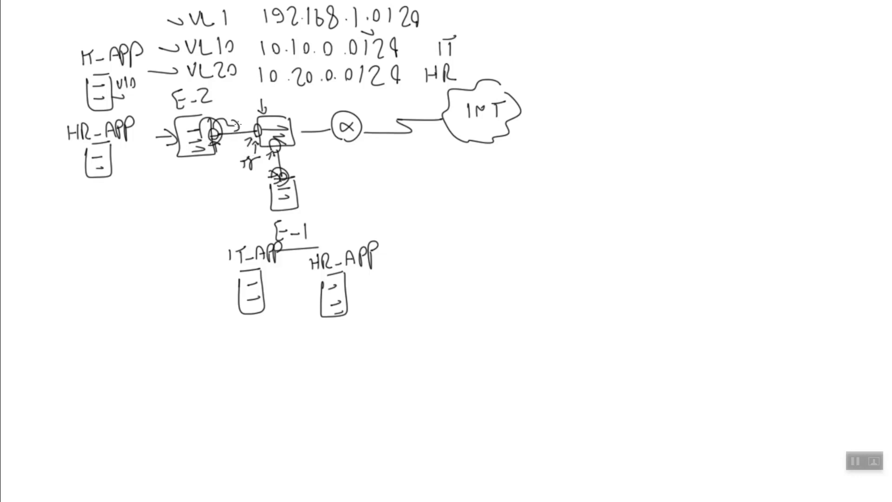
Draw an arrow and curved link at E-2, then write the .3 and .2 switch labels.
{"action": "left_click_drag", "start_coordinate": [240, 109], "coordinate": [244, 121]}
{"action": "left_click_drag", "start_coordinate": [225, 144], "coordinate": [242, 139]}
{"action": "mouse_move", "coordinate": [220, 167]}
{"action": "left_mouse_down"}
{"action": "mouse_move", "coordinate": [197, 157]}
{"action": "mouse_move", "coordinate": [197, 173]}
{"action": "left_mouse_up"}
{"action": "left_click", "coordinate": [184, 175]}
{"action": "left_click", "coordinate": [248, 204]}
{"action": "left_click_drag", "start_coordinate": [253, 195], "coordinate": [263, 207]}
Tag HR-APP with 20 and add arrows and numbers along the E-2 uplink.
{"action": "left_click_drag", "start_coordinate": [117, 104], "coordinate": [112, 108]}
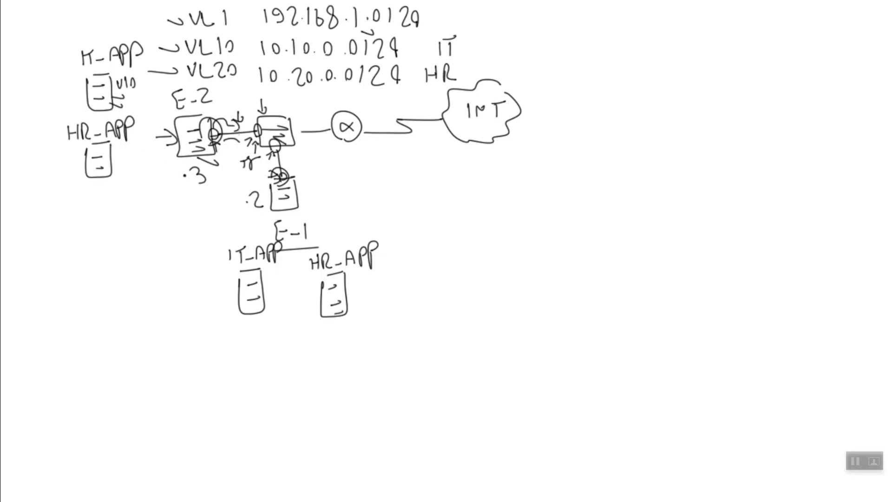
{"action": "left_click_drag", "start_coordinate": [223, 117], "coordinate": [243, 118]}
{"action": "left_click_drag", "start_coordinate": [112, 160], "coordinate": [126, 158]}
{"action": "left_click_drag", "start_coordinate": [243, 119], "coordinate": [252, 131]}
{"action": "mouse_move", "coordinate": [252, 106]}
{"action": "left_mouse_down"}
{"action": "mouse_move", "coordinate": [256, 117]}
{"action": "mouse_move", "coordinate": [214, 110]}
{"action": "left_mouse_up"}
{"action": "left_click_drag", "start_coordinate": [291, 147], "coordinate": [281, 156]}
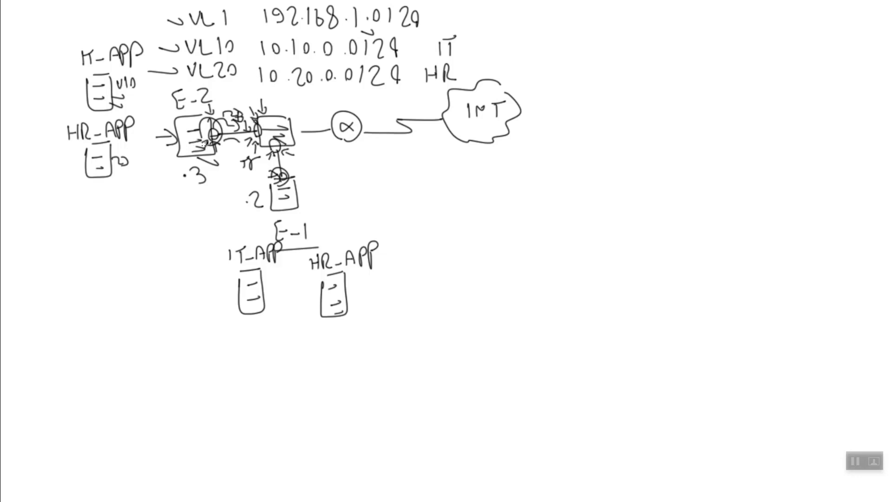
Leave Photoshop full screen and view vmnic3's Cisco Discovery Protocol details in vSphere Client.
{"action": "key", "text": "f"}
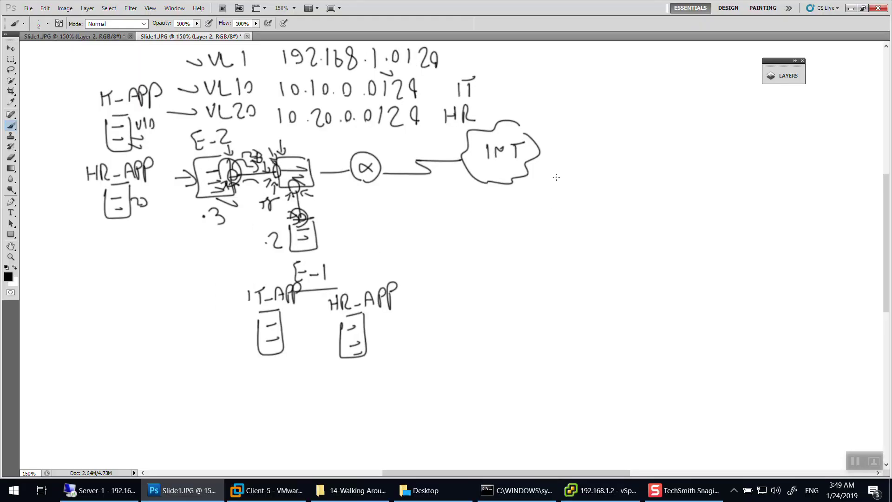
{"action": "left_click", "coordinate": [600, 490]}
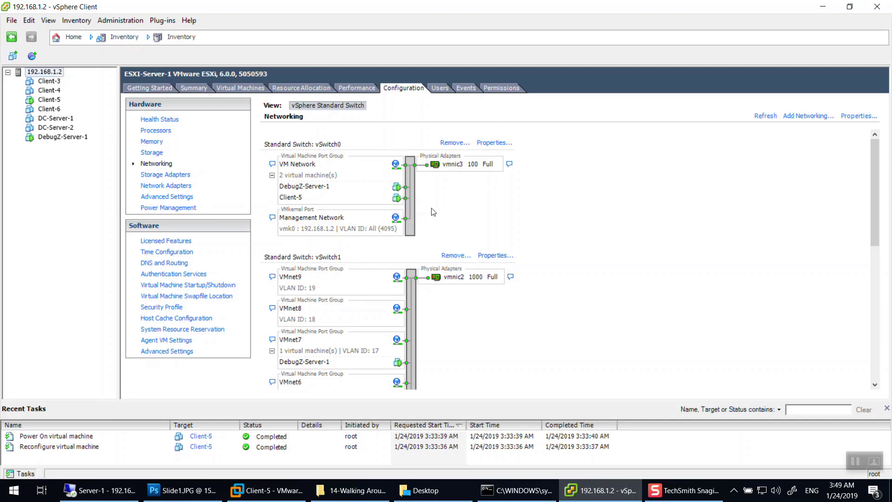
{"action": "left_click", "coordinate": [509, 164]}
{"action": "left_click", "coordinate": [510, 164]}
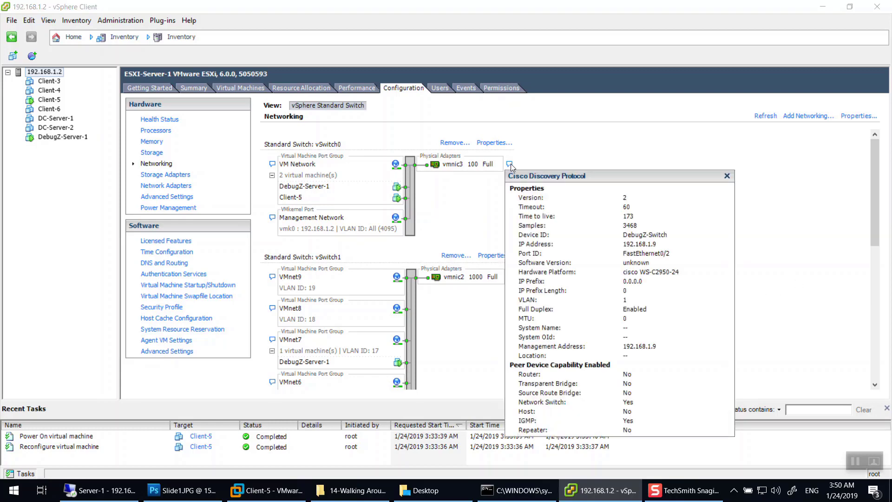
{"action": "scroll", "coordinate": [511, 164], "scroll_direction": "down", "scroll_amount": 5}
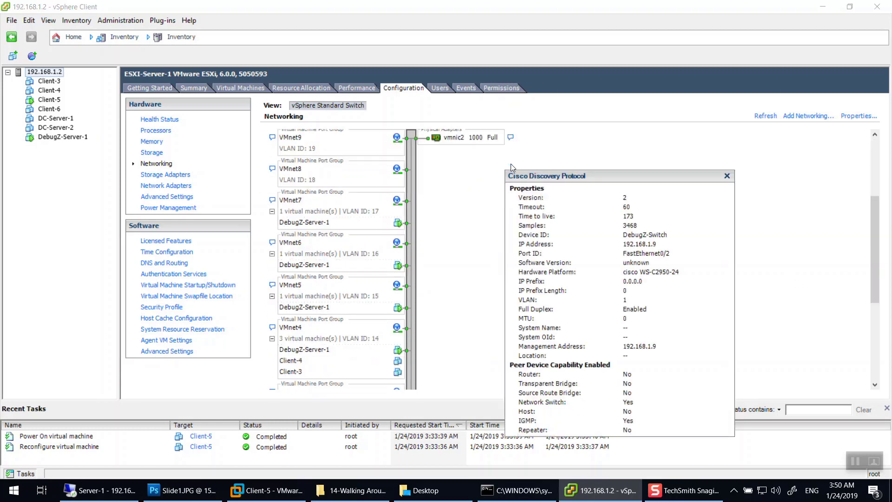
Check vmnic3 in the host's Network Adapters list, recheck its CDP details, then minimize vSphere Client.
{"action": "left_click", "coordinate": [171, 185]}
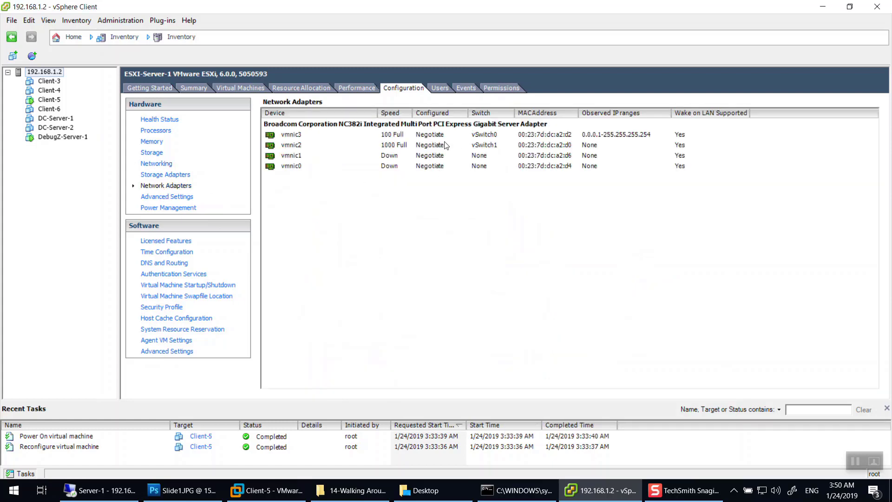
{"action": "left_click", "coordinate": [408, 134]}
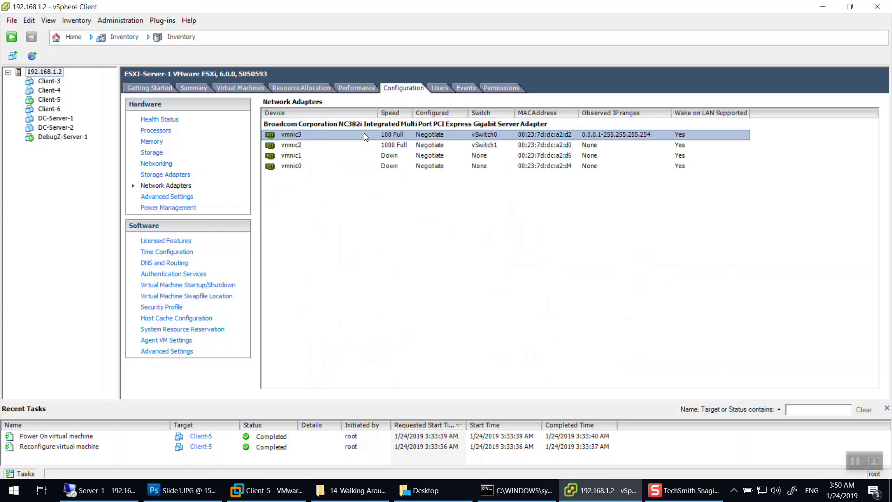
{"action": "left_click", "coordinate": [156, 164]}
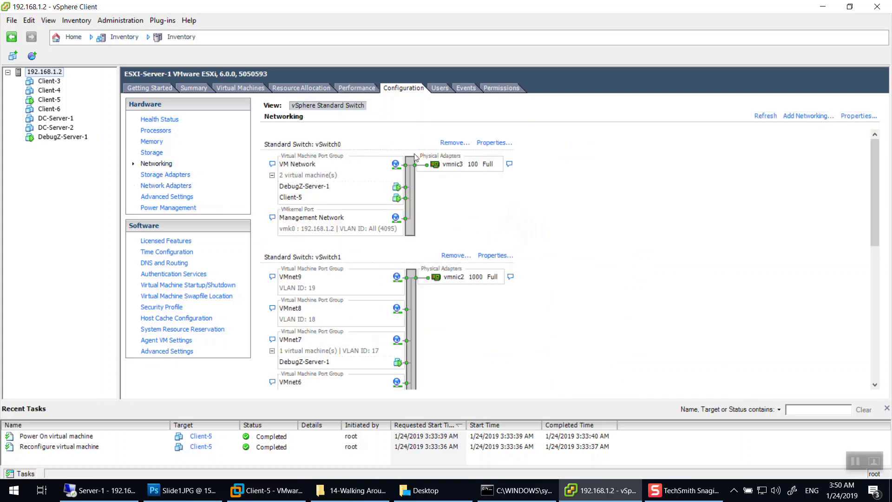
{"action": "left_click", "coordinate": [510, 164]}
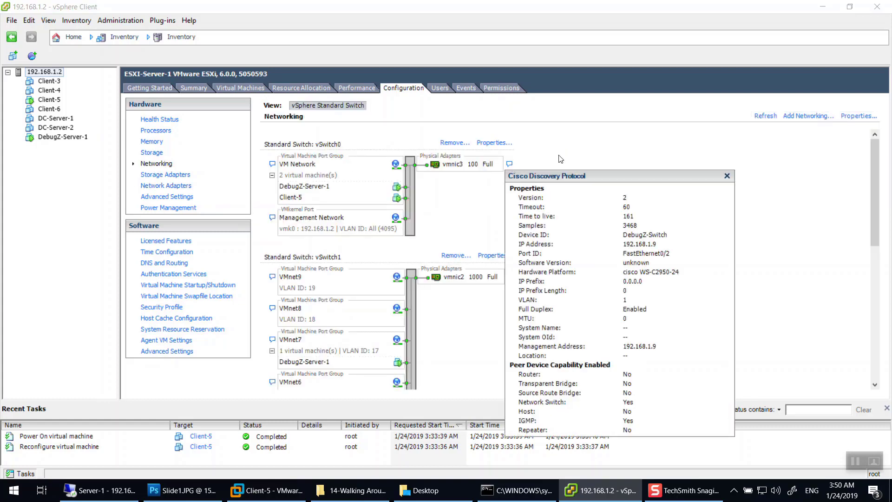
{"action": "left_click", "coordinate": [654, 141]}
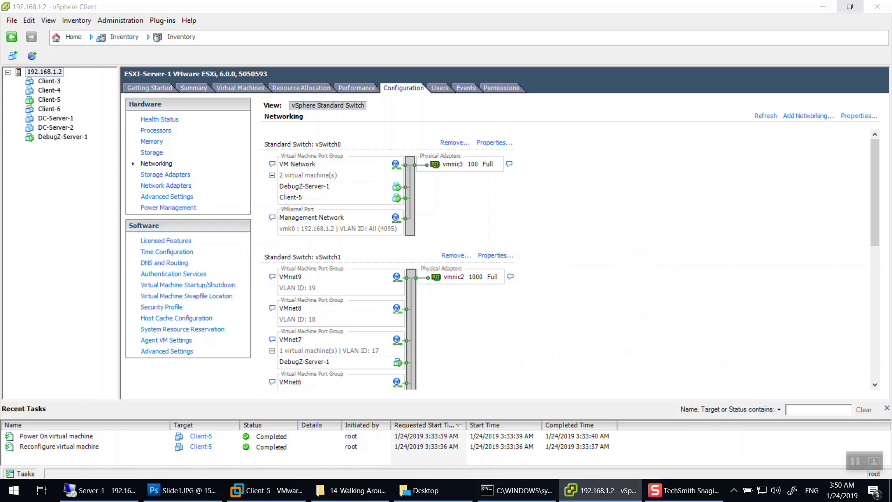
{"action": "left_click", "coordinate": [831, 8]}
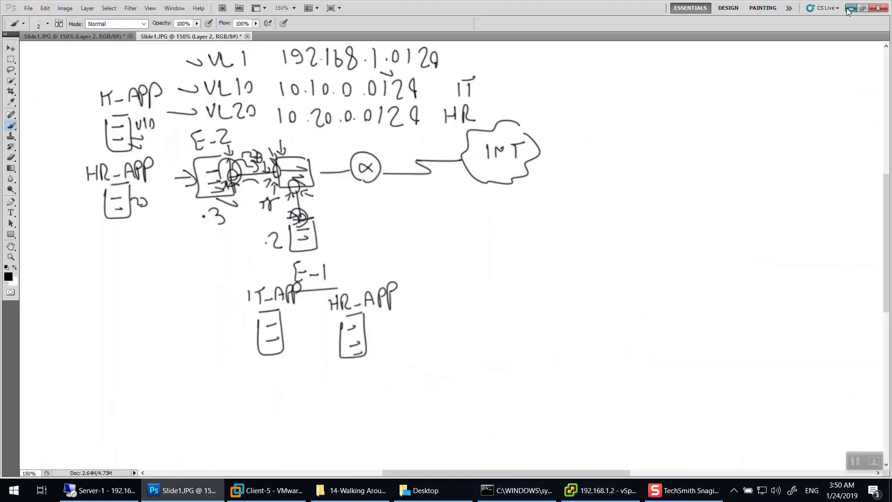
Restore VMware Workstation and bring the Vsphere-1 ESXi console into focus.
{"action": "left_click", "coordinate": [850, 7]}
{"action": "left_click", "coordinate": [261, 488]}
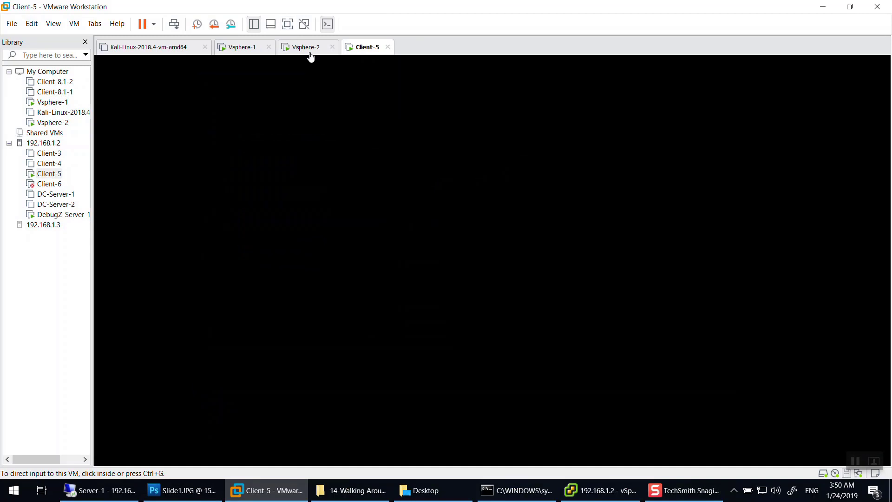
{"action": "left_click", "coordinate": [306, 47]}
{"action": "left_click", "coordinate": [242, 47]}
{"action": "left_click", "coordinate": [260, 93]}
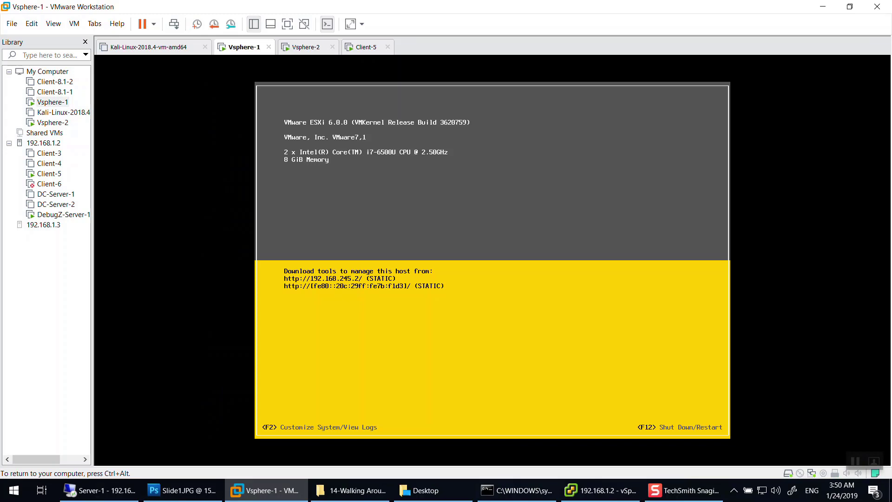
{"action": "left_click", "coordinate": [599, 490]}
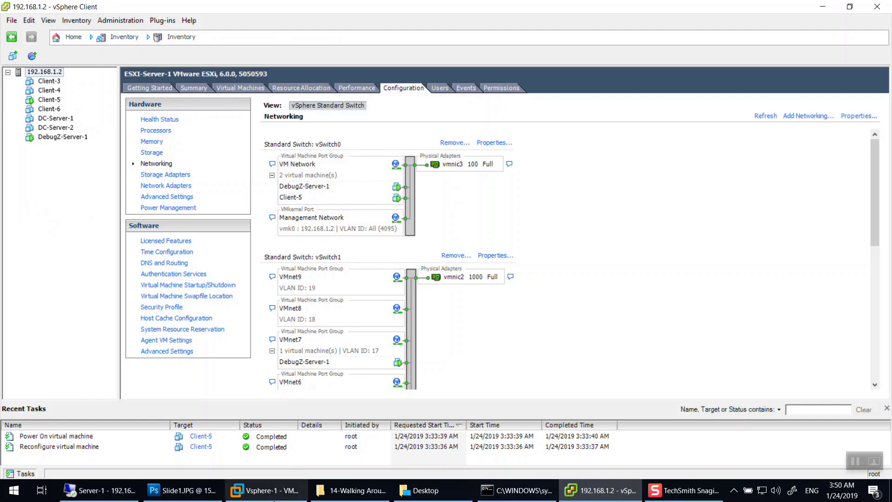
{"action": "left_click", "coordinate": [281, 490]}
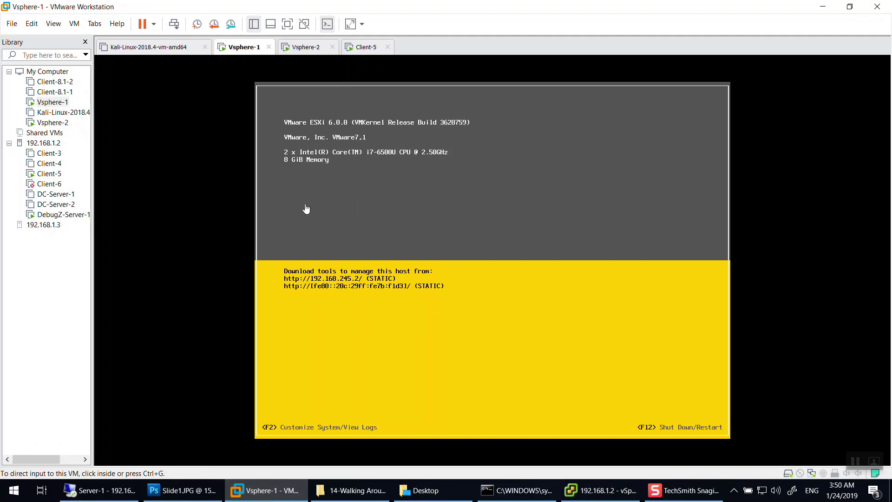
Sign in to the Vsphere-1 ESXi console as root with the account password and open Configure Management Network.
{"action": "left_click", "coordinate": [495, 243]}
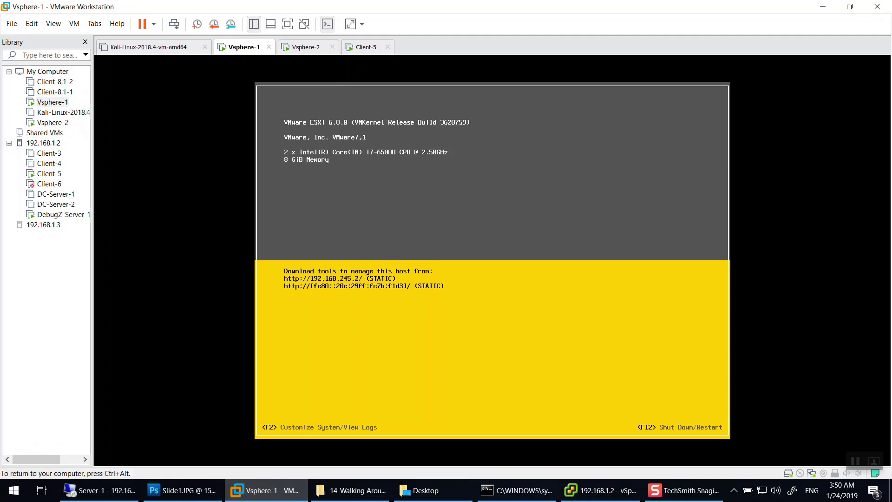
{"action": "key", "text": "F2"}
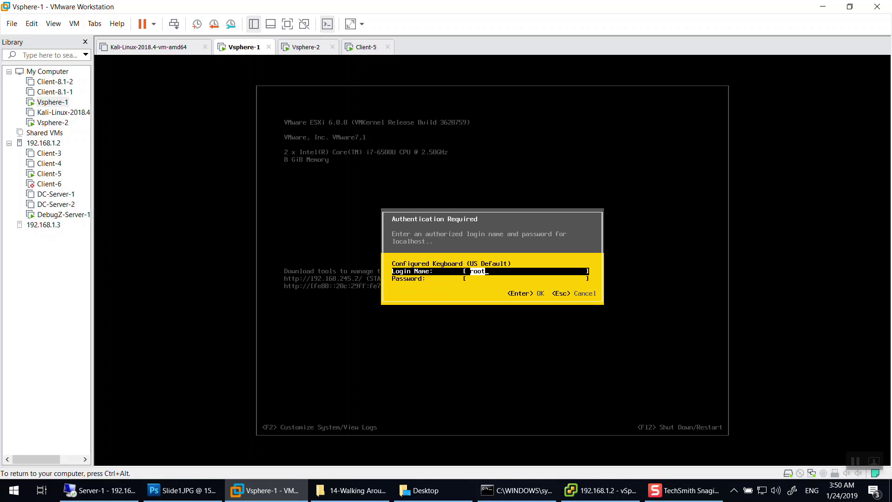
{"action": "key", "text": "Tab"}
{"action": "type", "text": "*****"}
{"action": "key", "text": "Return"}
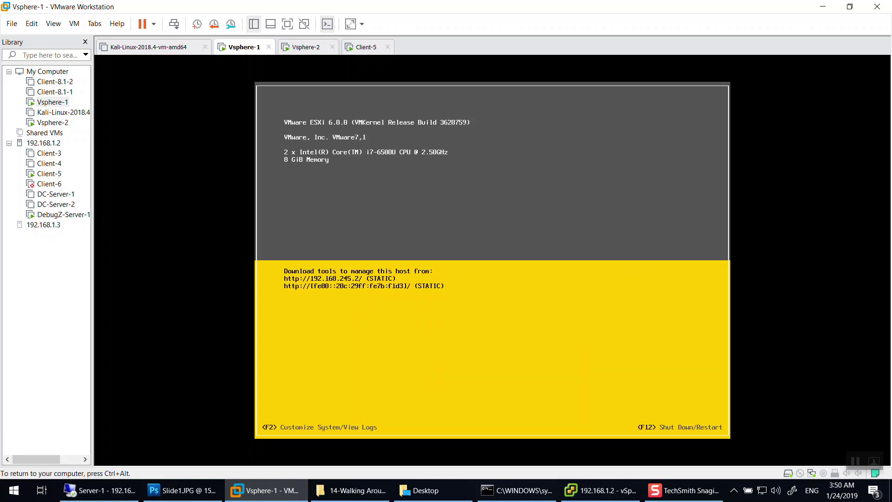
{"action": "key", "text": "Down"}
{"action": "key", "text": "Down"}
{"action": "key", "text": "Down"}
{"action": "key", "text": "Down"}
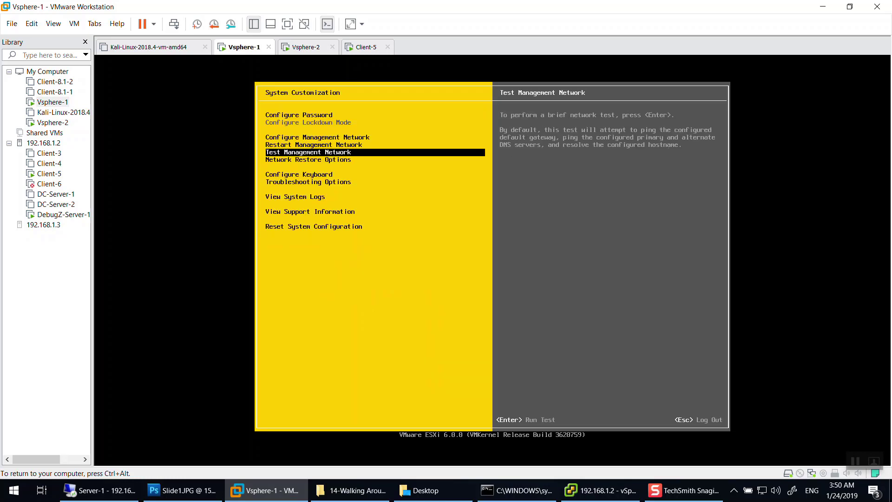
{"action": "key", "text": "Up"}
{"action": "key", "text": "Up"}
{"action": "key", "text": "Return"}
{"action": "key", "text": "Down"}
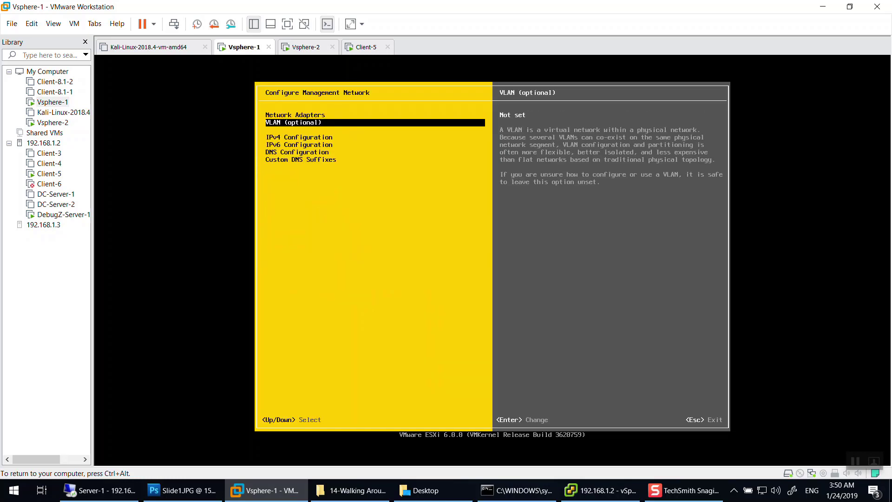
Enter 4095 as the management network VLAN ID, correcting mistyped digits.
{"action": "key", "text": "Return"}
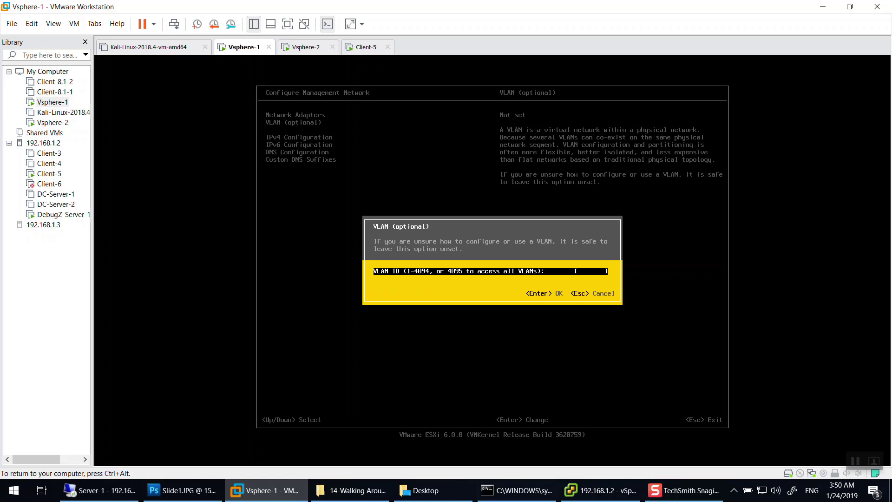
{"action": "key", "text": "ctrl+alt"}
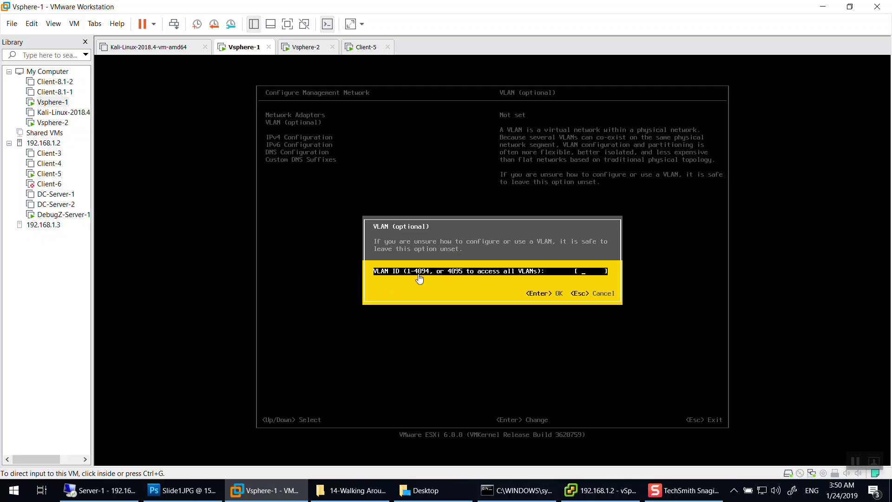
{"action": "left_click", "coordinate": [563, 269]}
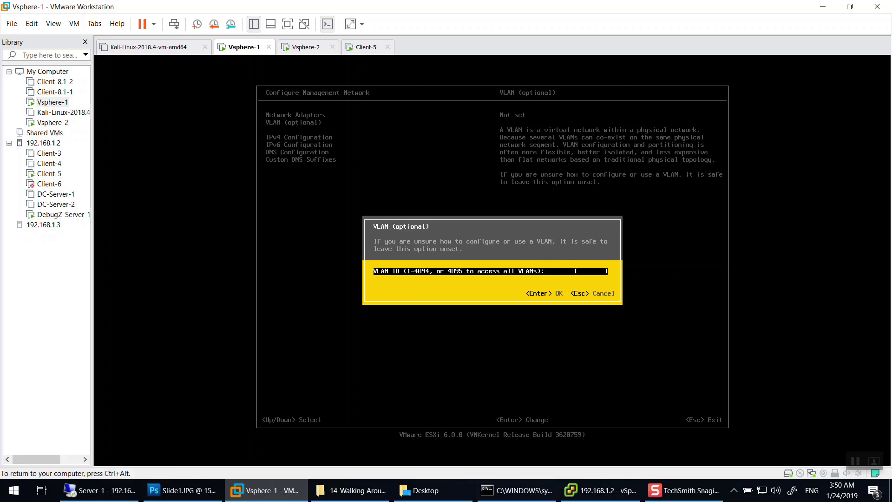
{"action": "type", "text": "4095"}
{"action": "key", "text": "BackSpace"}
{"action": "key", "text": "BackSpace"}
{"action": "key", "text": "BackSpace"}
{"action": "key", "text": "BackSpace"}
{"action": "type", "text": "1"}
{"action": "type", "text": "40495"}
{"action": "key", "text": "BackSpace"}
{"action": "key", "text": "BackSpace"}
{"action": "key", "text": "BackSpace"}
{"action": "type", "text": "94"}
{"action": "key", "text": "BackSpace"}
{"action": "type", "text": "5"}
{"action": "key", "text": "Return"}
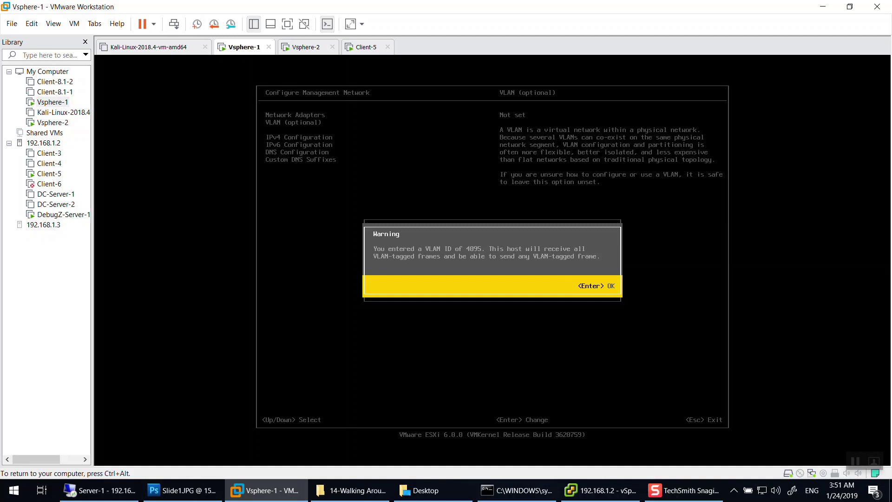
Accept the VLAN 4095 warning, reopen the VLAN setting, clear it and type 210.
{"action": "key", "text": "ctrl+alt"}
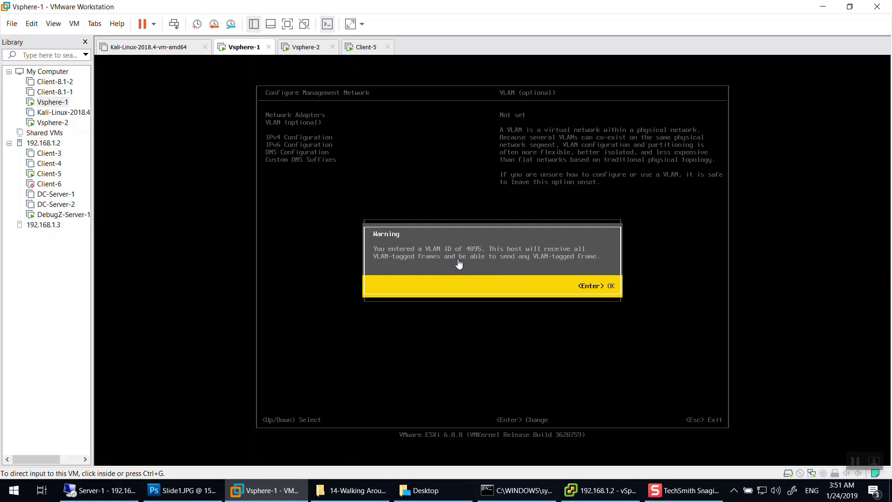
{"action": "left_click", "coordinate": [547, 268]}
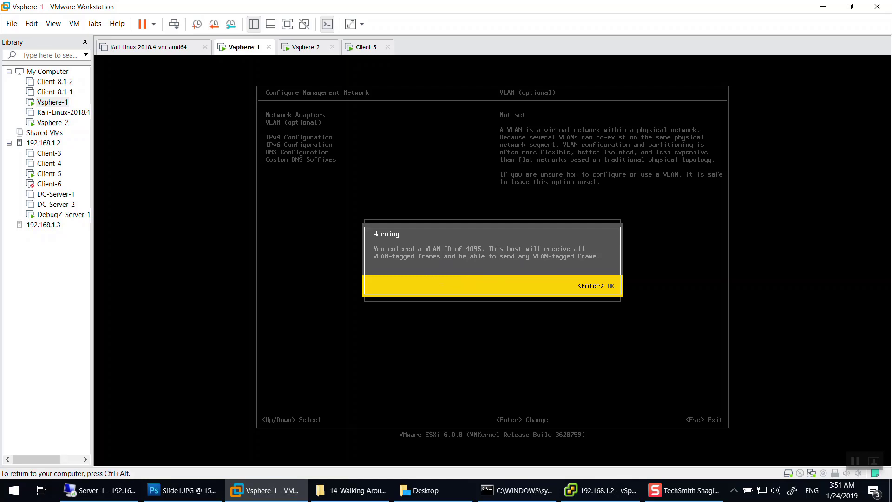
{"action": "key", "text": "Return"}
{"action": "key", "text": "Down"}
{"action": "key", "text": "Up"}
{"action": "key", "text": "Return"}
{"action": "key", "text": "BackSpace"}
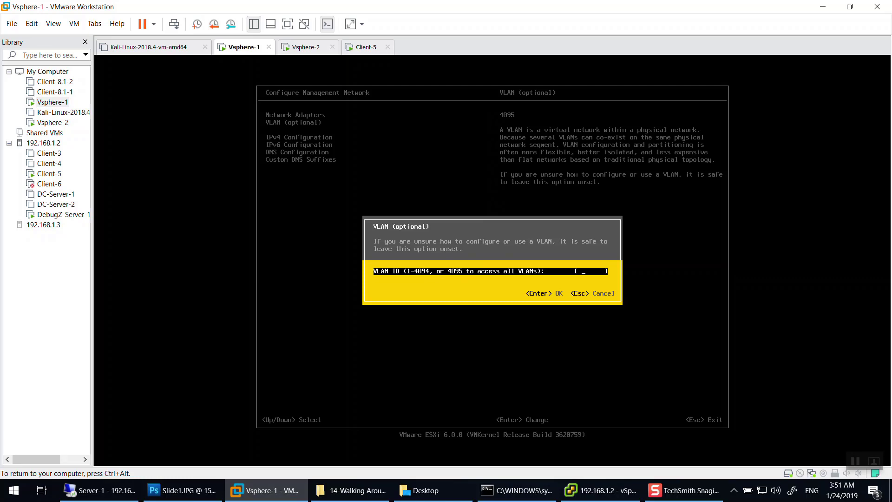
{"action": "type", "text": "210"}
{"action": "key", "text": "ctrl+alt"}
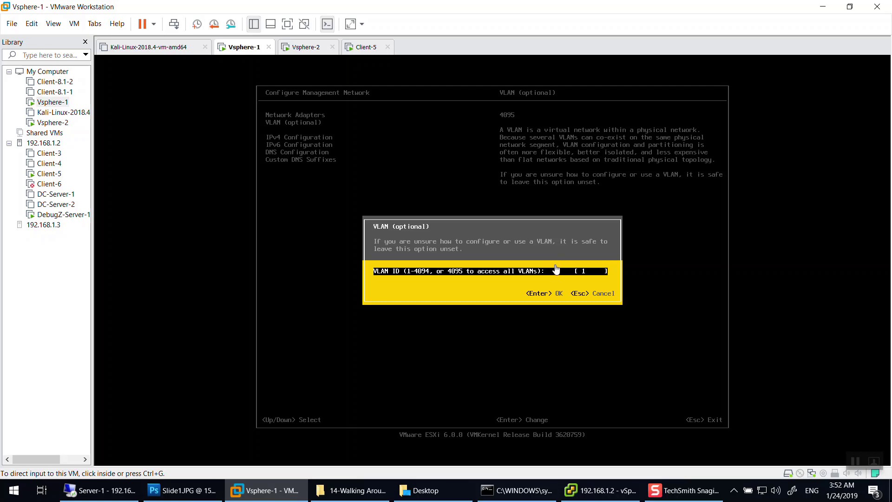
Enter VLAN ID 4095 for Vsphere-1's management network and accept the warning.
{"action": "left_click", "coordinate": [557, 269]}
{"action": "key", "text": "BackSpace"}
{"action": "type", "text": "4095"}
{"action": "key", "text": "Return"}
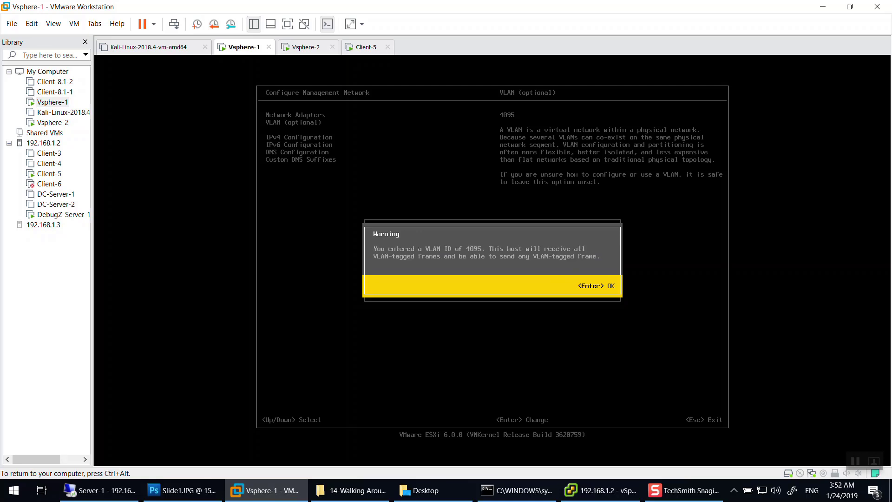
{"action": "key", "text": "Return"}
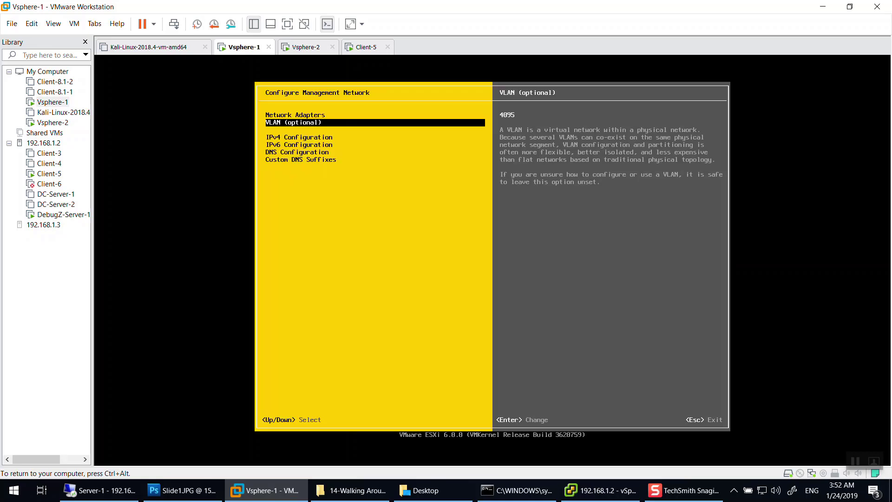
Apply the management network changes and minimize VMware Workstation to the desktop.
{"action": "key", "text": "Escape"}
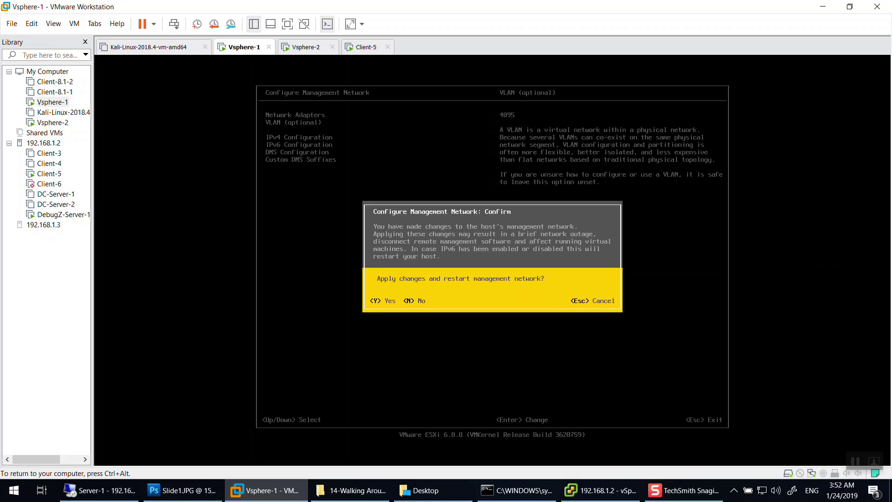
{"action": "key", "text": "Escape"}
{"action": "key", "text": "Escape"}
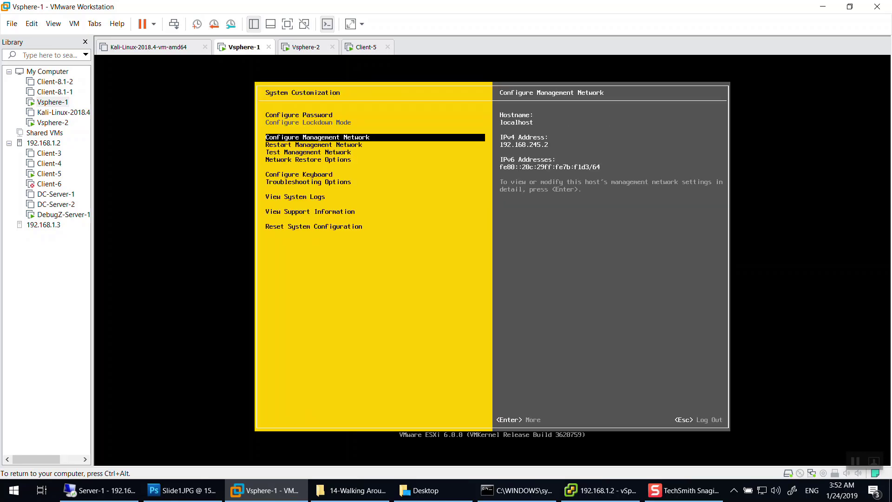
{"action": "key", "text": "ctrl+alt"}
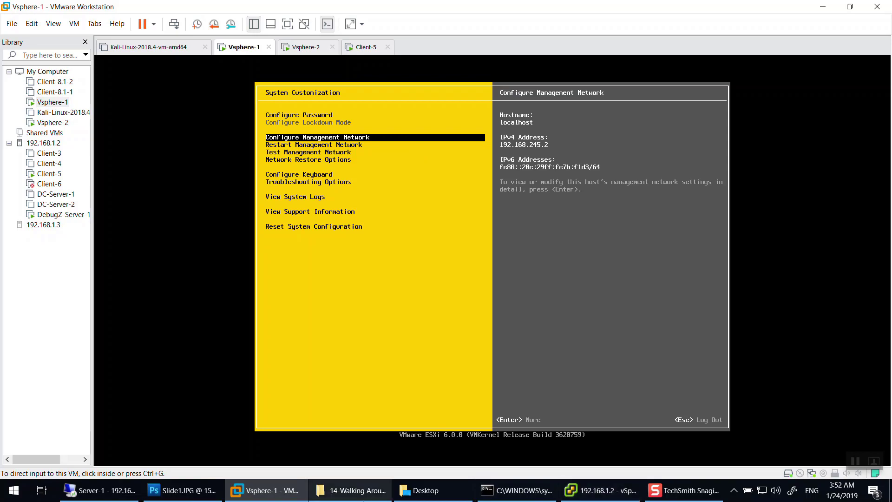
{"action": "left_click", "coordinate": [822, 7]}
{"action": "left_click", "coordinate": [599, 490]}
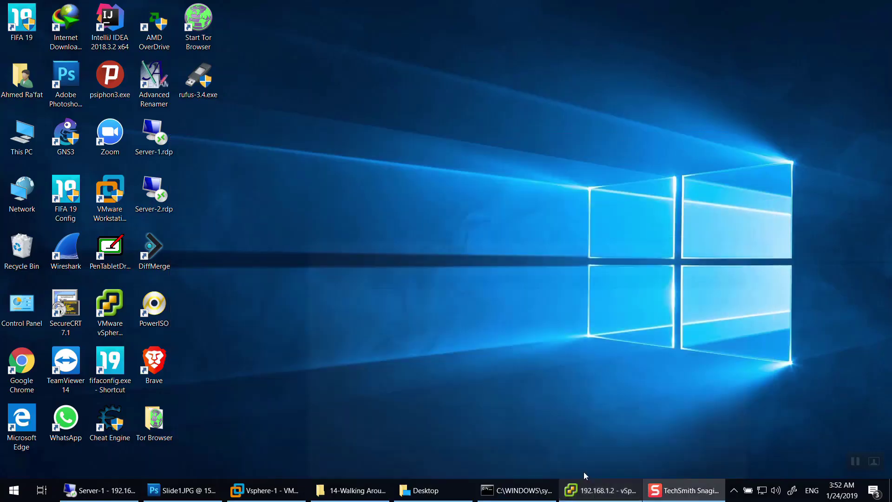
{"action": "left_click", "coordinate": [600, 490]}
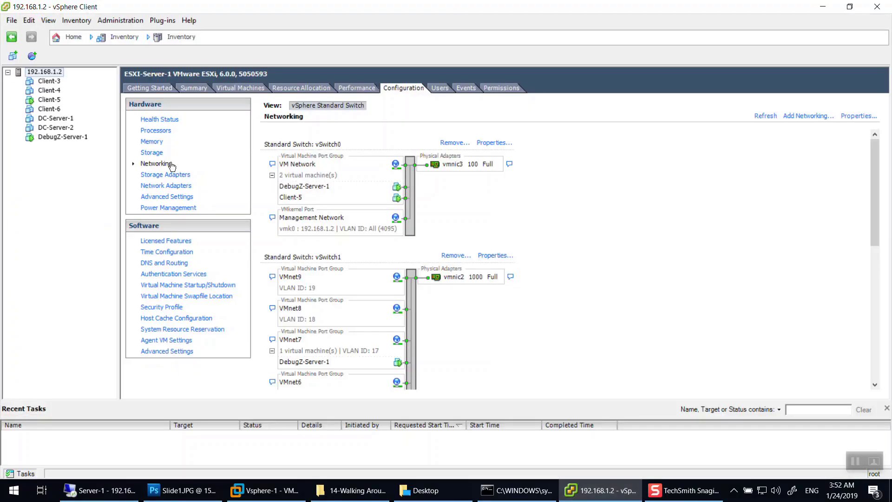
{"action": "left_click", "coordinate": [509, 165]}
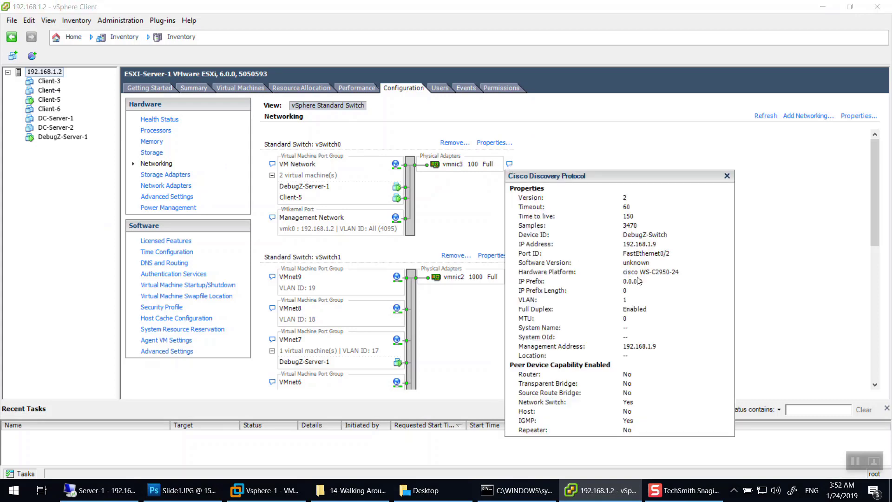
{"action": "left_click", "coordinate": [626, 301]}
{"action": "left_click", "coordinate": [658, 245]}
{"action": "left_click", "coordinate": [500, 147]}
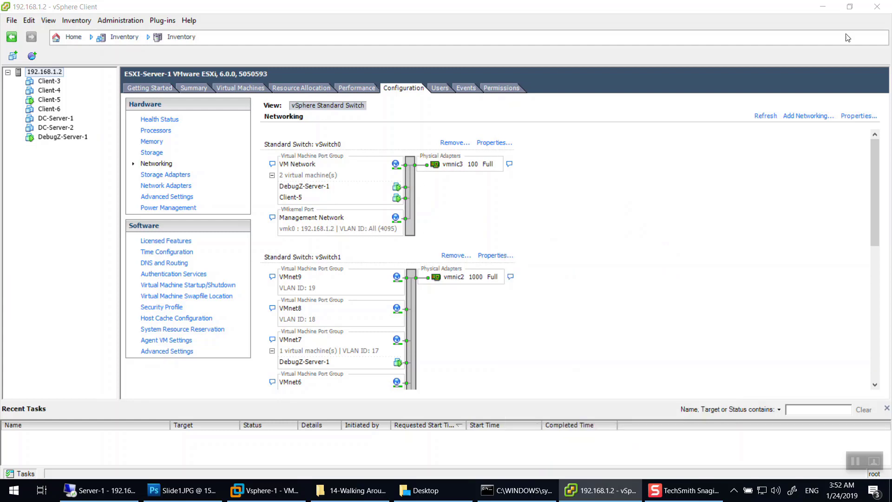
{"action": "left_click", "coordinate": [822, 5]}
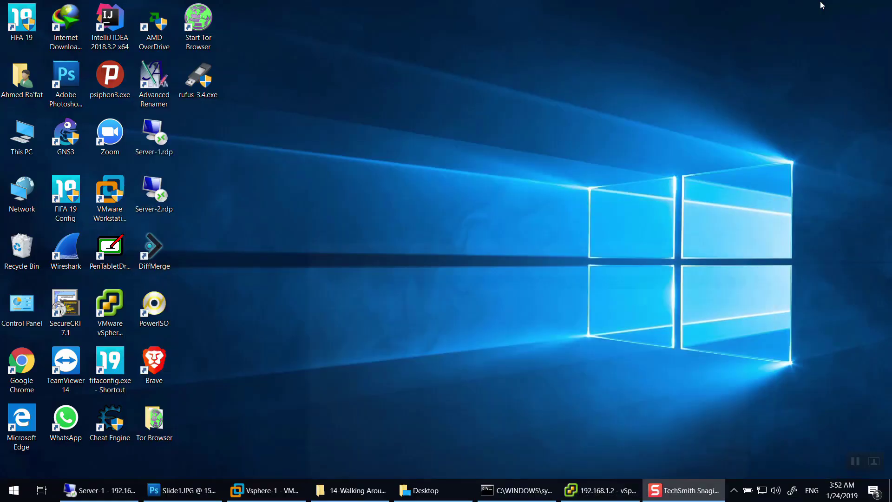
Glance at the vSphere Client and Vsphere-1 console, then minimize Workstation to the desktop.
{"action": "left_click", "coordinate": [573, 498]}
{"action": "left_click", "coordinate": [595, 497]}
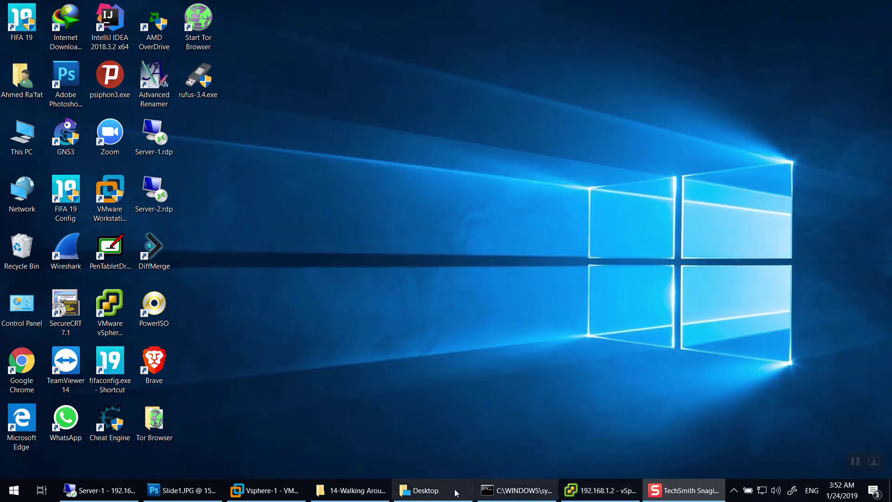
{"action": "left_click", "coordinate": [264, 491]}
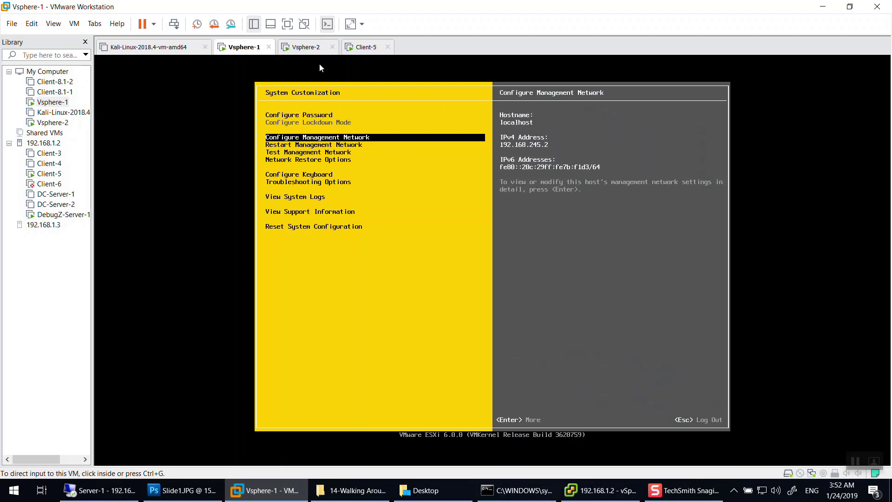
{"action": "left_click", "coordinate": [823, 6]}
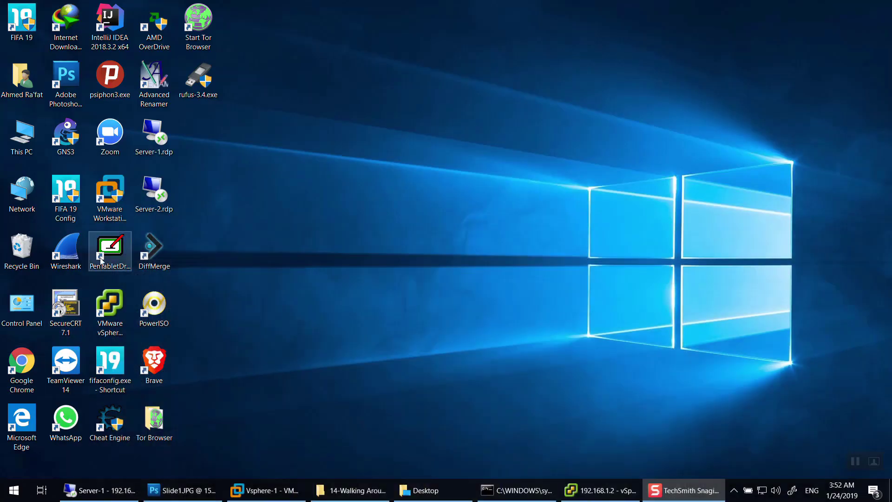
Launch vSphere Client and log in to host 192.168.245.3 as root.
{"action": "double_click", "coordinate": [110, 307]}
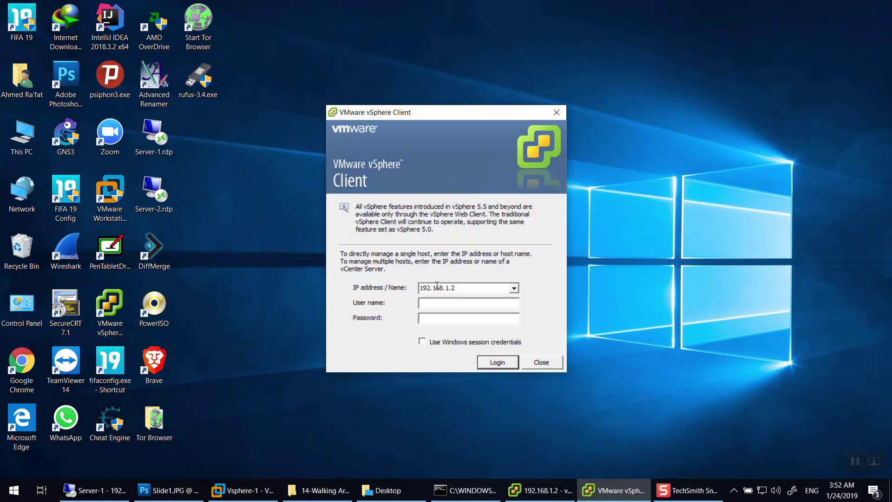
{"action": "double_click", "coordinate": [448, 286]}
{"action": "type", "text": "192.168.245"}
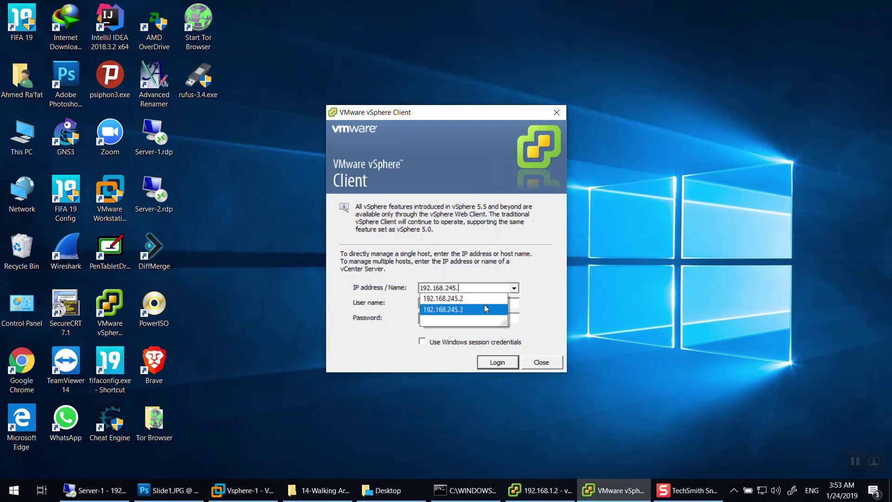
{"action": "left_click", "coordinate": [486, 309]}
{"action": "left_click", "coordinate": [479, 303]}
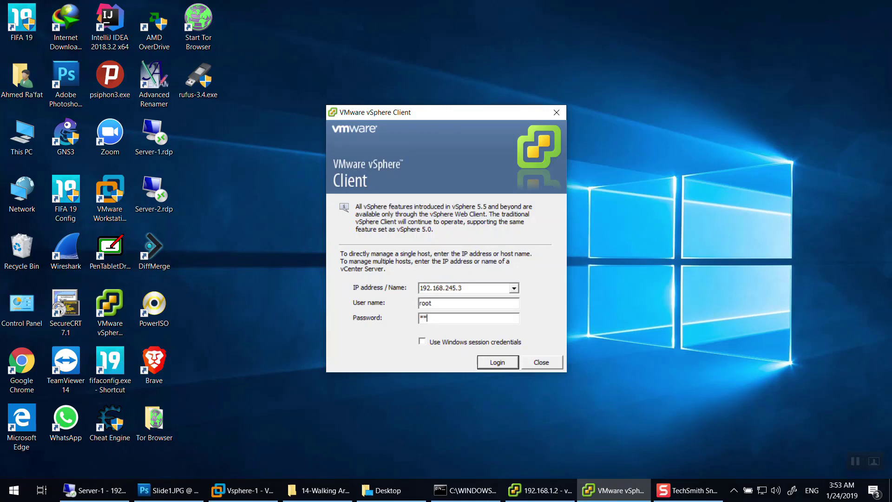
{"action": "key", "text": "BackSpace"}
{"action": "key", "text": "BackSpace"}
{"action": "key", "text": "BackSpace"}
{"action": "key", "text": "BackSpace"}
{"action": "key", "text": "BackSpace"}
{"action": "key", "text": "BackSpace"}
{"action": "key", "text": "BackSpace"}
{"action": "key", "text": "BackSpace"}
{"action": "type", "text": "*****"}
{"action": "key", "text": "Return"}
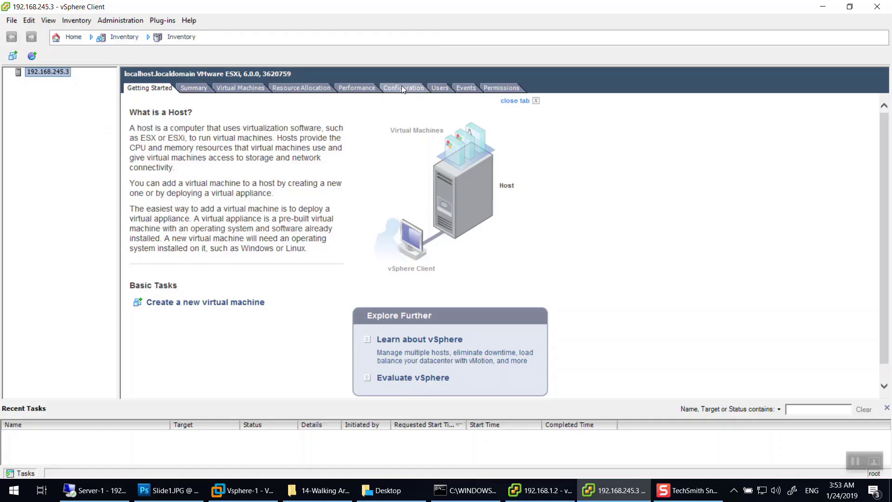
Show the host's Networking view with vSwitch0 and Management Network, then return to the Vsphere-1 console.
{"action": "left_click", "coordinate": [403, 88]}
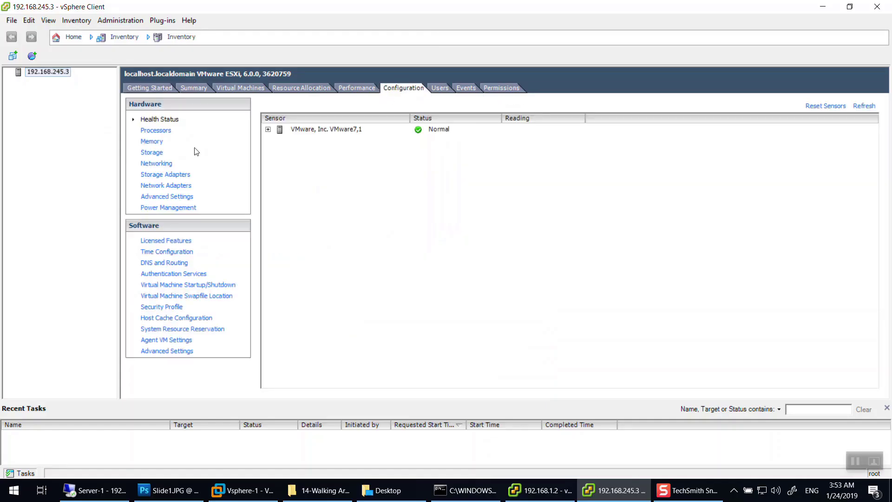
{"action": "left_click", "coordinate": [155, 163]}
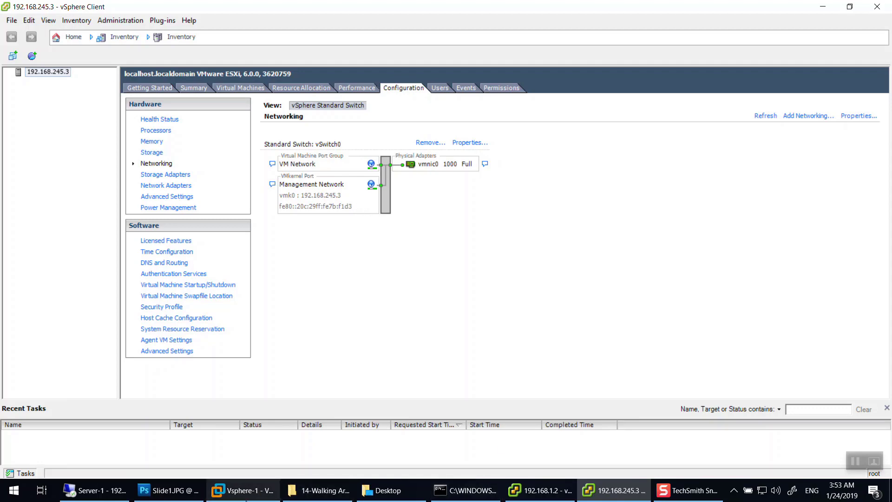
{"action": "left_click", "coordinate": [243, 490]}
{"action": "left_click", "coordinate": [243, 490]}
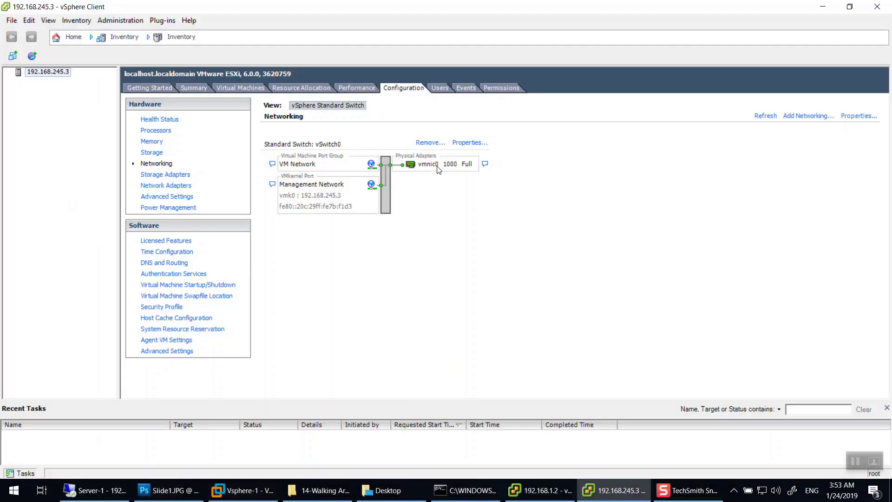
{"action": "left_click", "coordinate": [243, 490]}
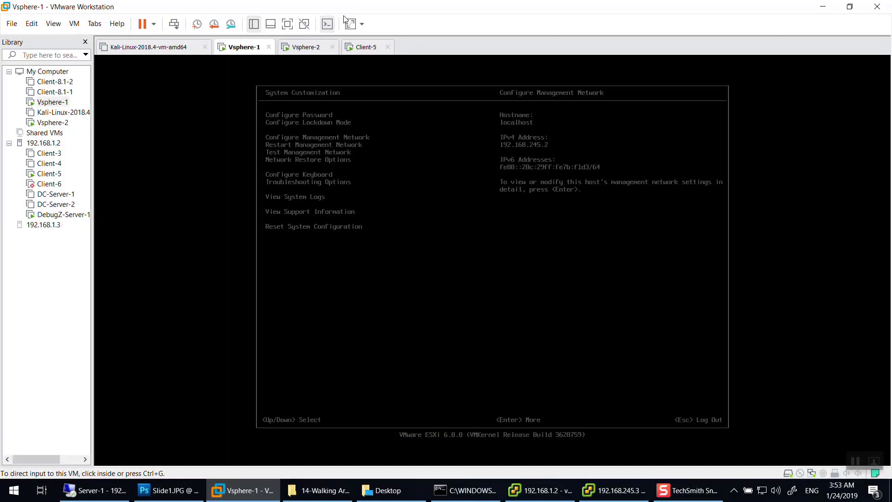
Log in to the Vsphere-2 ESXi console's System Customization.
{"action": "left_click", "coordinate": [306, 47]}
{"action": "left_click", "coordinate": [305, 60]}
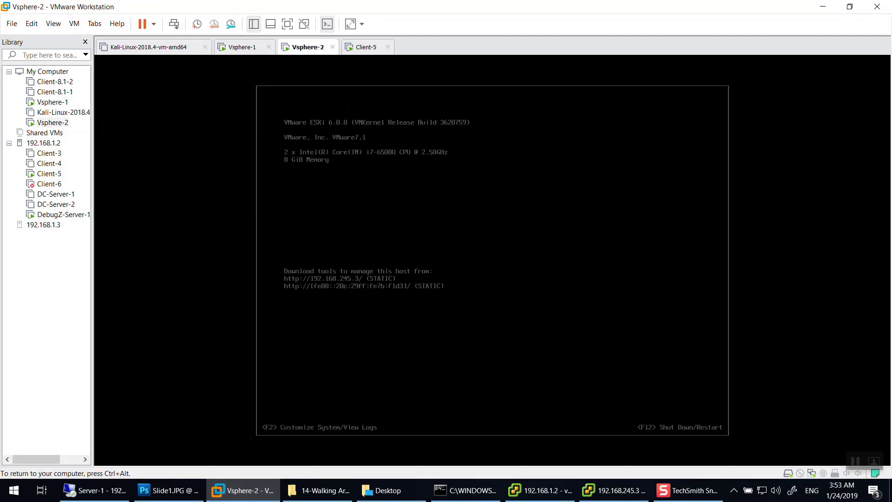
{"action": "key", "text": "F2"}
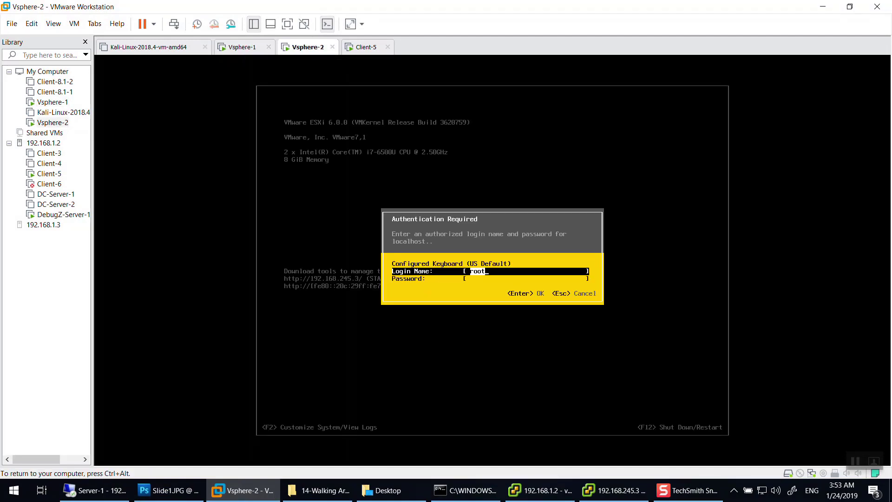
{"action": "key", "text": "Tab"}
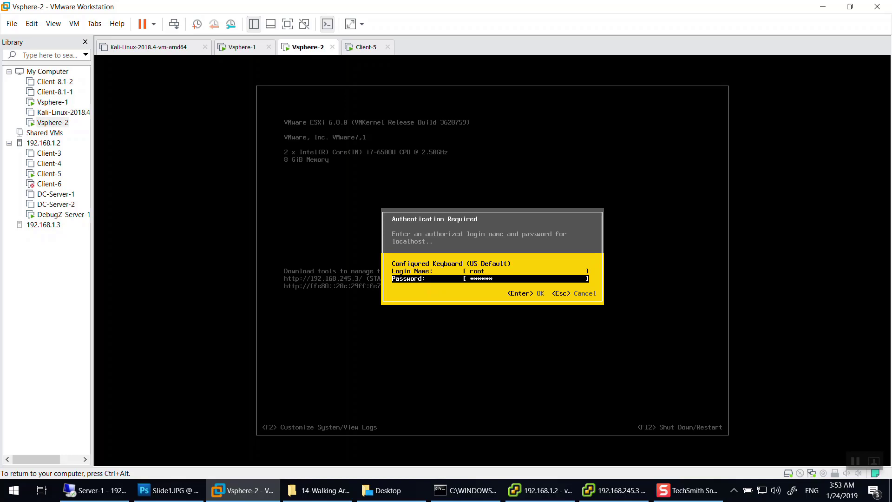
{"action": "key", "text": "Return"}
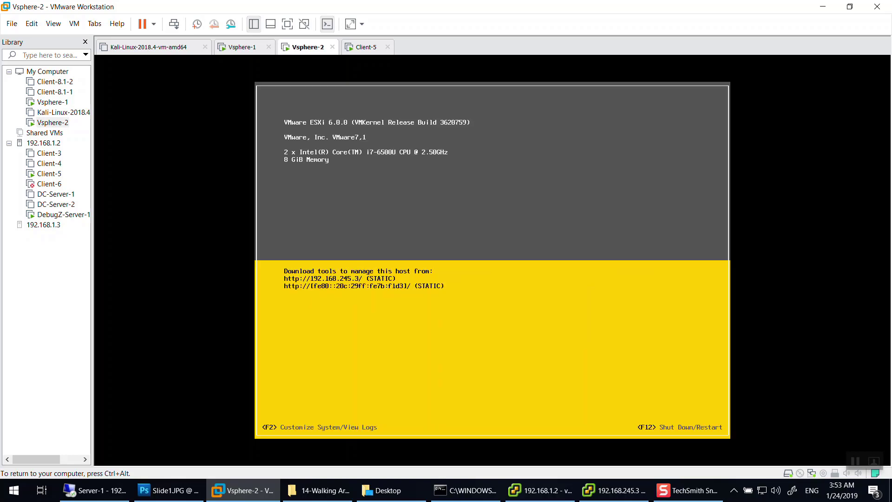
Set Vsphere-2's management network VLAN ID to 4095 and apply the change.
{"action": "key", "text": "Down"}
{"action": "key", "text": "Down"}
{"action": "key", "text": "Down"}
{"action": "key", "text": "Up"}
{"action": "key", "text": "Return"}
{"action": "key", "text": "Down"}
{"action": "key", "text": "Down"}
{"action": "key", "text": "Up"}
{"action": "key", "text": "Return"}
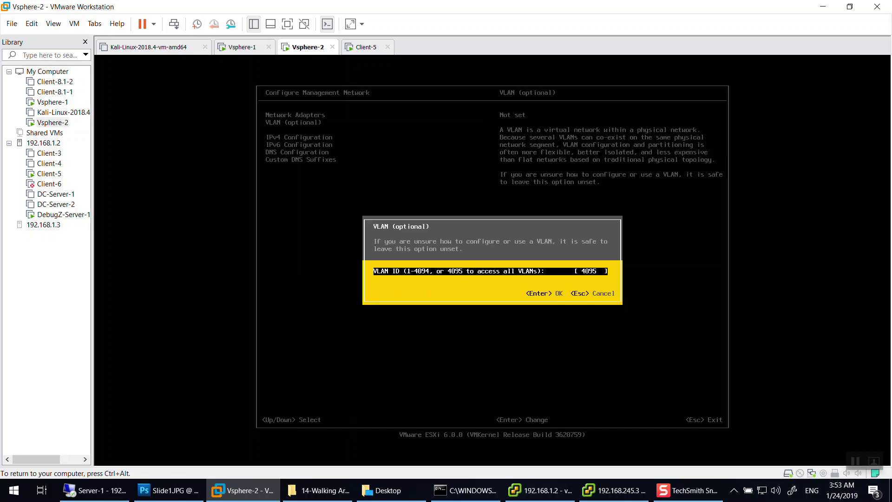
{"action": "key", "text": "Return"}
{"action": "key", "text": "Return"}
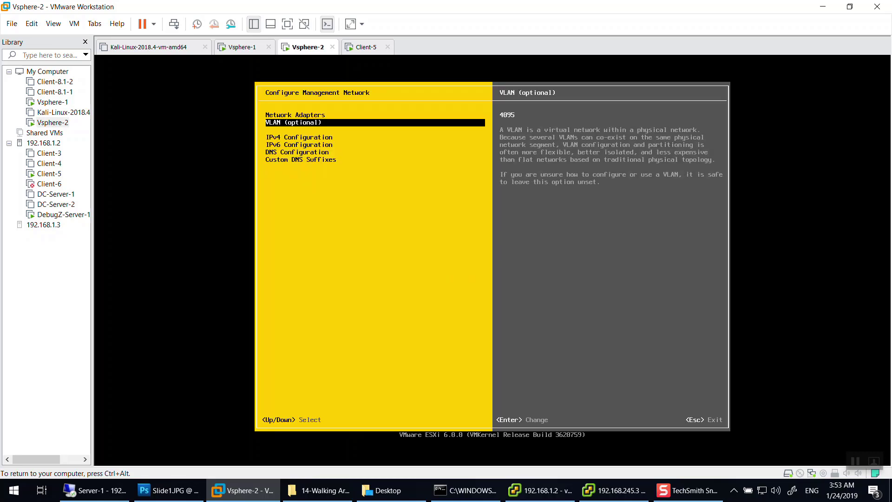
{"action": "key", "text": "Escape"}
{"action": "key", "text": "Escape"}
{"action": "key", "text": "Escape"}
{"action": "key", "text": "ctrl+alt"}
Refresh the host's network information in vSphere Client, check the Vsphere-2 console, then show Slide1.JPG.
{"action": "left_click", "coordinate": [613, 490]}
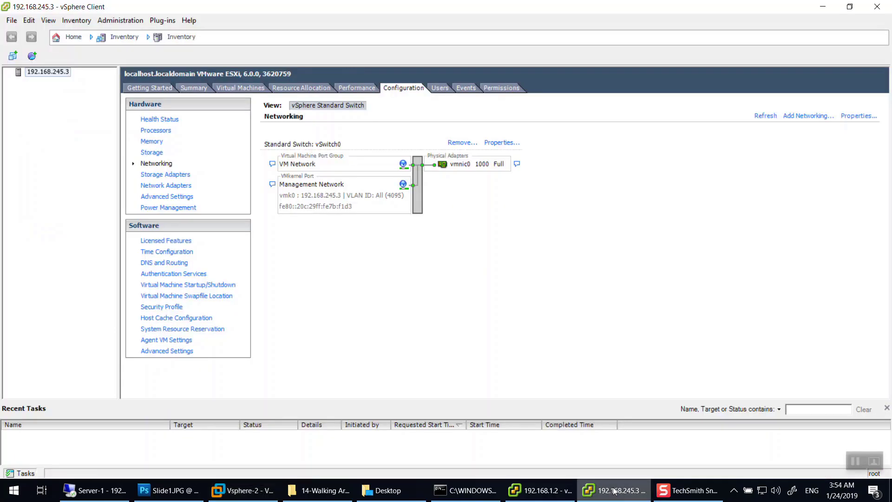
{"action": "left_click", "coordinate": [771, 117]}
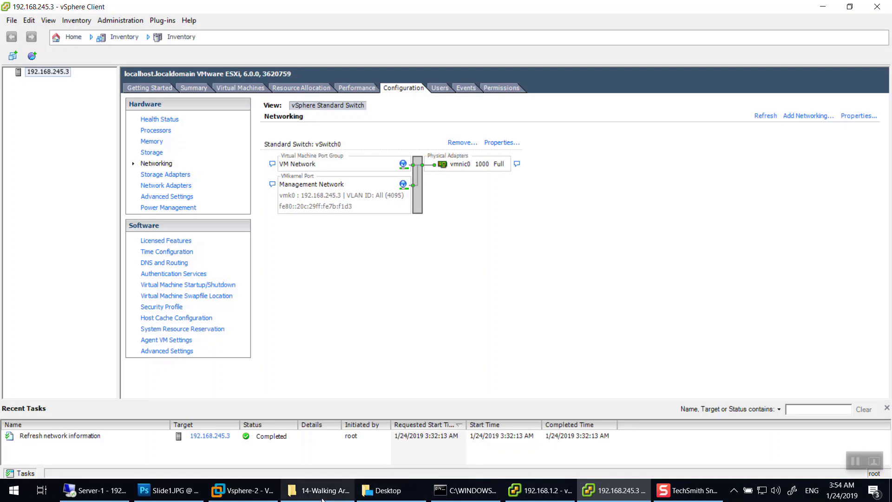
{"action": "left_click", "coordinate": [256, 496]}
{"action": "left_click", "coordinate": [167, 490]}
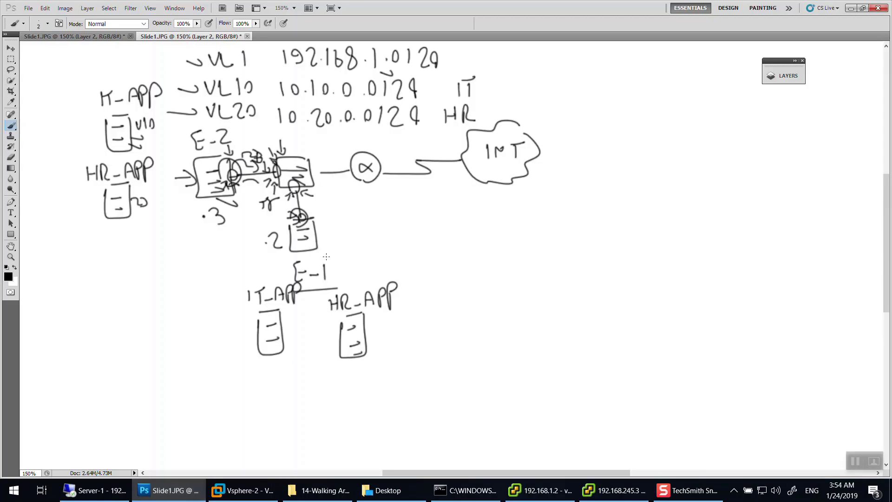
Draw two short marks near the .2 and .3 servers, then minimize Photoshop.
{"action": "left_click_drag", "start_coordinate": [326, 256], "coordinate": [315, 252]}
{"action": "left_click_drag", "start_coordinate": [217, 210], "coordinate": [187, 200]}
{"action": "left_click", "coordinate": [850, 8]}
Minimize Workstation and vSphere Client and launch SecureCRT 7.1 from the desktop.
{"action": "left_click", "coordinate": [832, 6]}
{"action": "left_click", "coordinate": [828, 12]}
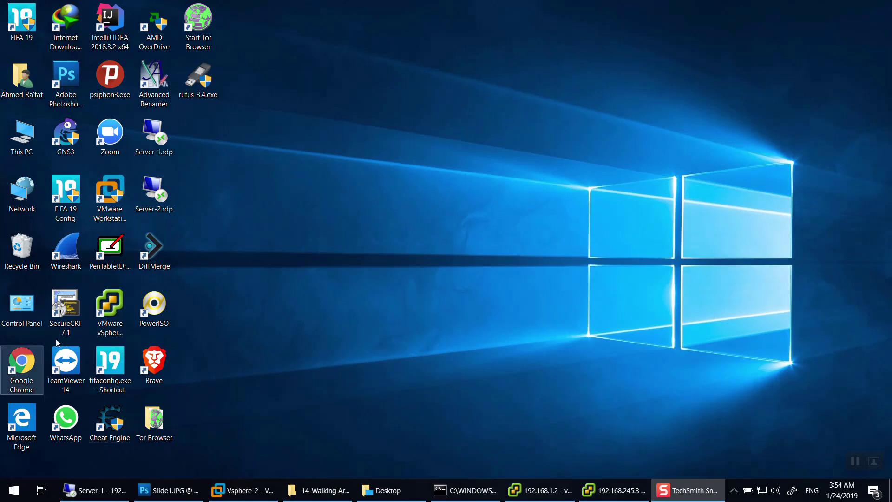
{"action": "double_click", "coordinate": [65, 309]}
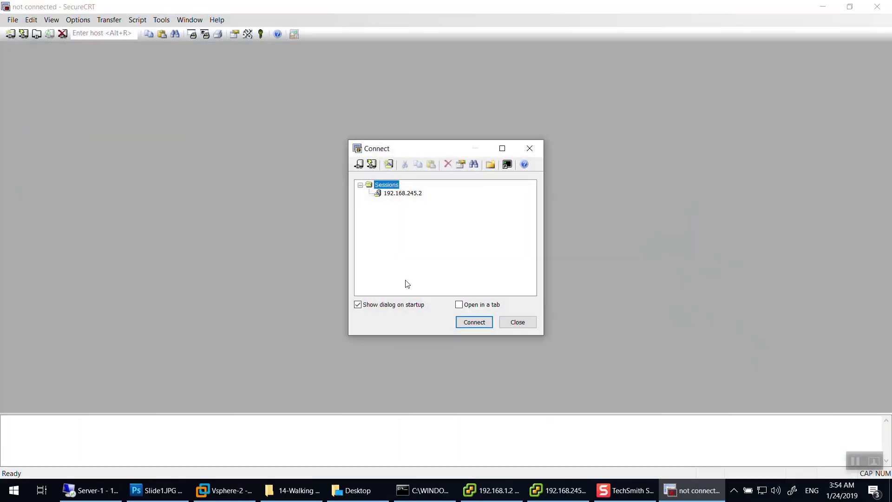
Quick Connect to the switch at 192.168.1.9 using the Telnet protocol.
{"action": "left_click", "coordinate": [372, 164]}
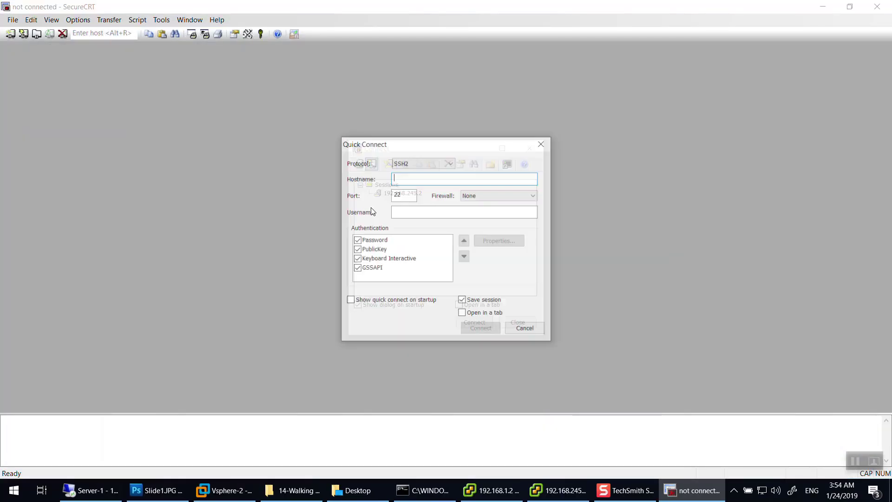
{"action": "type", "text": "192.168.1.9"}
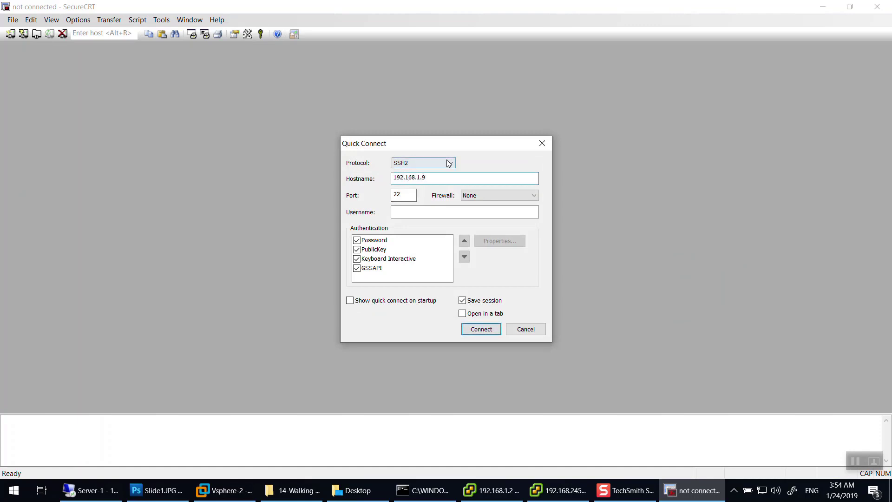
{"action": "left_click", "coordinate": [424, 163]}
{"action": "left_click", "coordinate": [409, 185]}
{"action": "left_click", "coordinate": [481, 329]}
Log in to the switch, enter privileged mode with en, and run sh ip int brie.
{"action": "type", "text": "admin"}
{"action": "key", "text": "Return"}
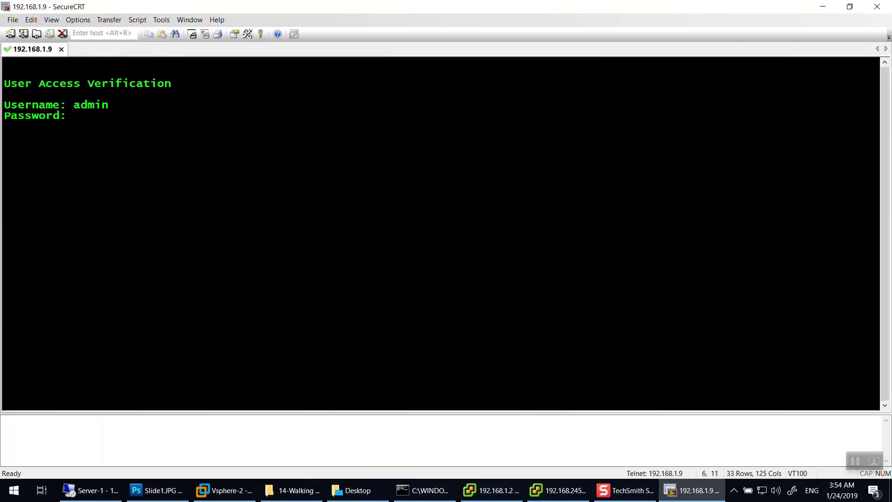
{"action": "key", "text": "Return"}
{"action": "type", "text": "en"}
{"action": "key", "text": "Return"}
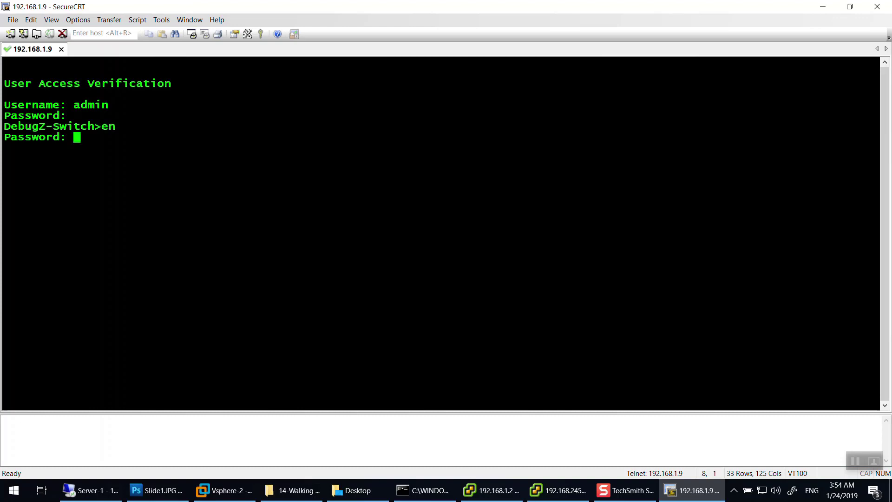
{"action": "key", "text": "Return"}
{"action": "type", "text": "sh ip int brie"}
{"action": "key", "text": "Return"}
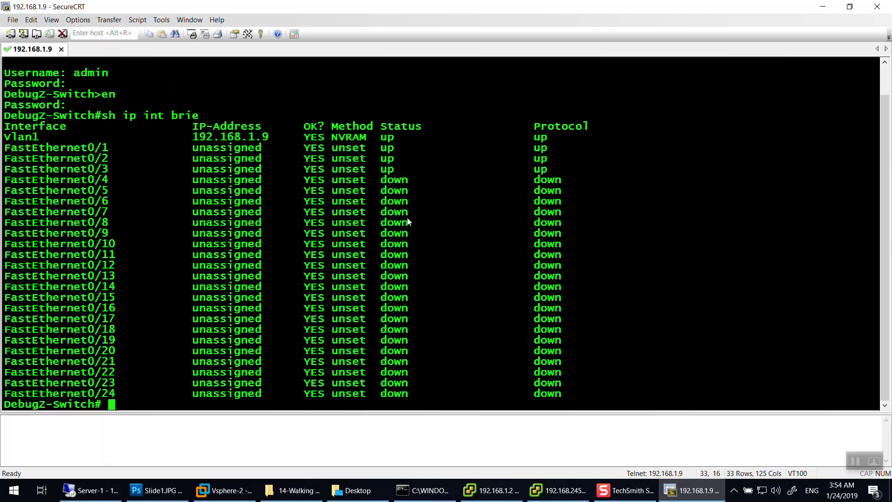
Match the up FastEthernet0/1–0/3 ports against vmnic3's CDP details in vSphere Client.
{"action": "left_click_drag", "start_coordinate": [115, 148], "coordinate": [556, 173]}
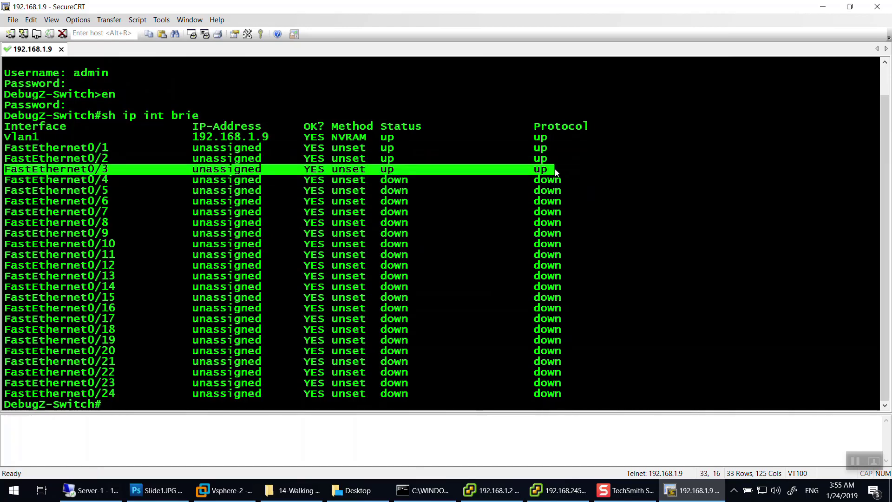
{"action": "left_click", "coordinate": [493, 490]}
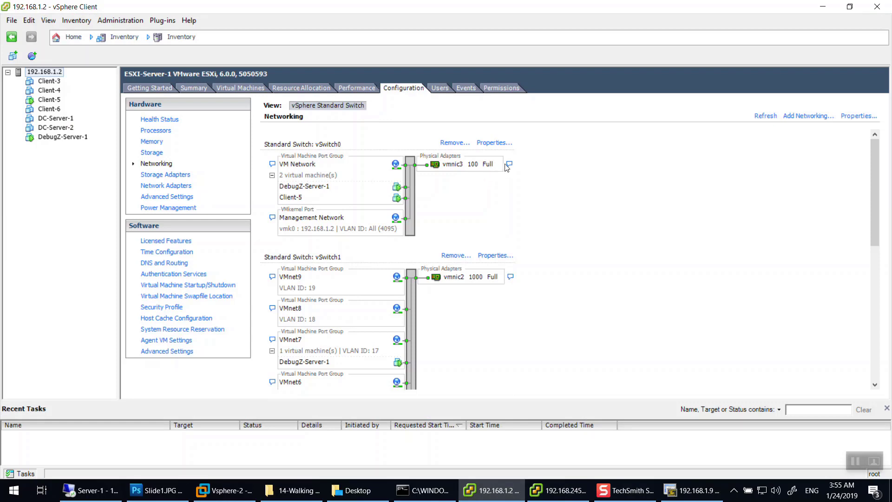
{"action": "left_click", "coordinate": [509, 165]}
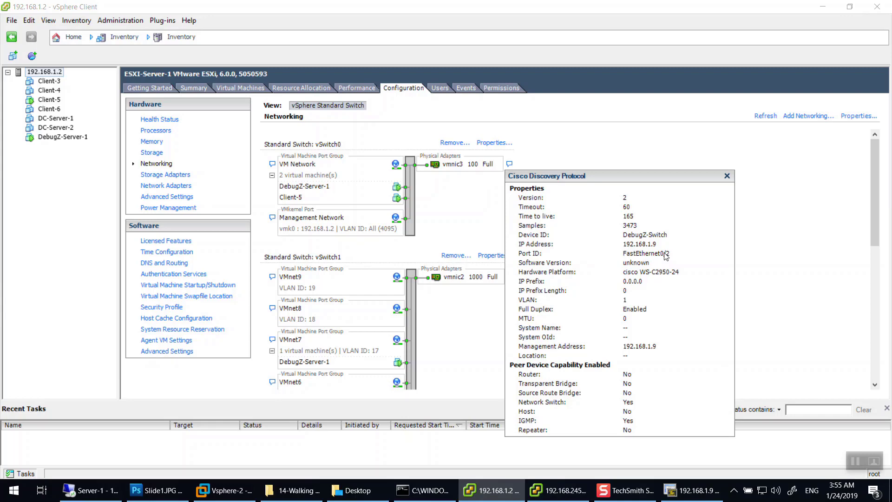
{"action": "left_click", "coordinate": [693, 490]}
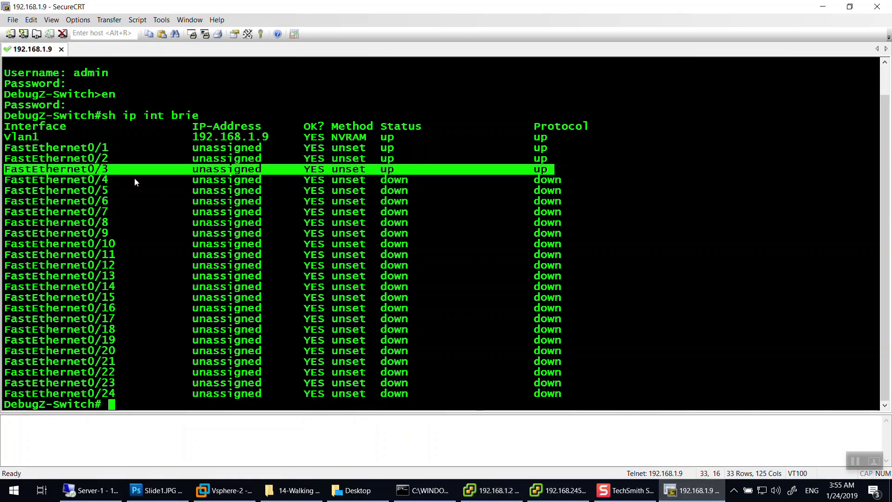
{"action": "left_click_drag", "start_coordinate": [108, 158], "coordinate": [5, 159]}
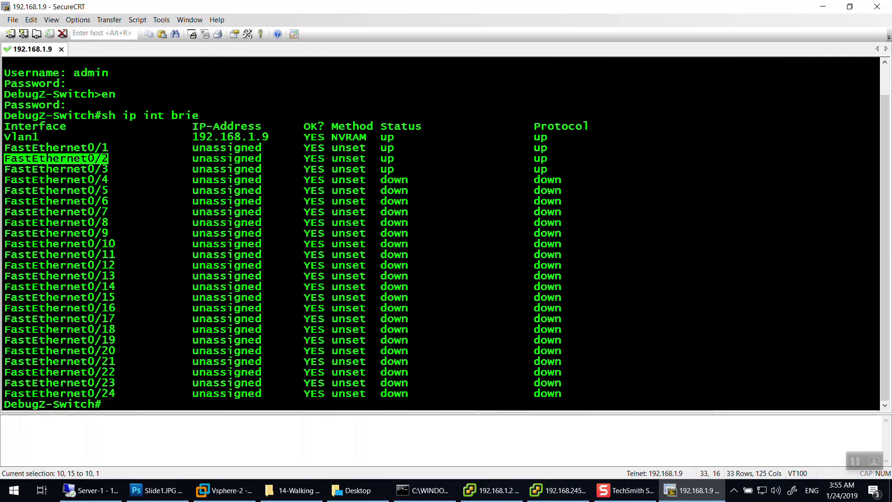
{"action": "left_click_drag", "start_coordinate": [108, 170], "coordinate": [5, 169]}
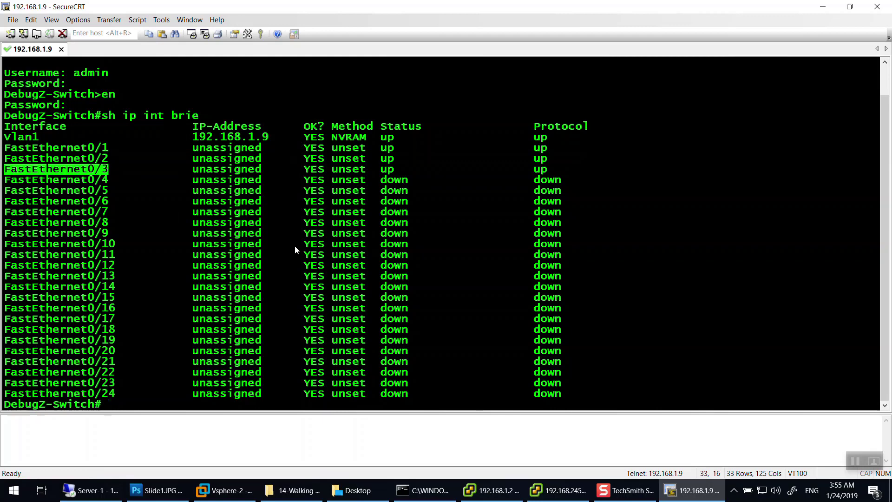
In conf t, select ports Fa0/2–0/3 and set them to switchport mode trunk.
{"action": "type", "text": "conf t"}
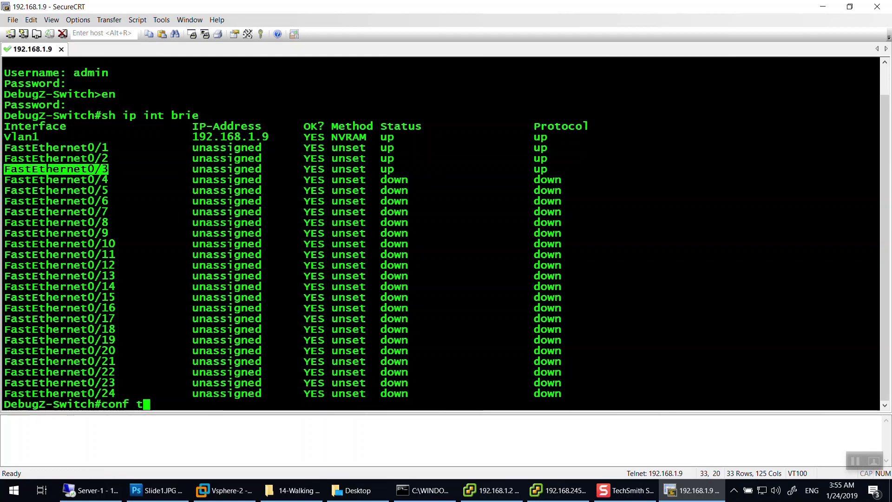
{"action": "key", "text": "Return"}
{"action": "type", "text": "int r f 0/2 -3"}
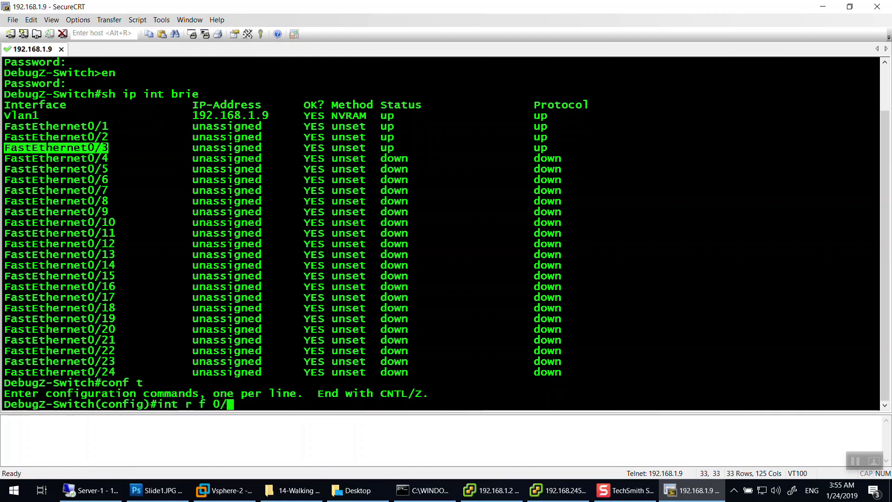
{"action": "key", "text": "Return"}
{"action": "type", "text": "sw"}
{"action": "key", "text": "Tab"}
{"action": "type", "text": "mo"}
{"action": "key", "text": "Tab"}
{"action": "type", "text": "tr"}
{"action": "key", "text": "Tab"}
{"action": "key", "text": "Return"}
Allow all VLANs on the Fa0/2–0/3 trunks with switchport trunk allowed vlan all.
{"action": "type", "text": "sw"}
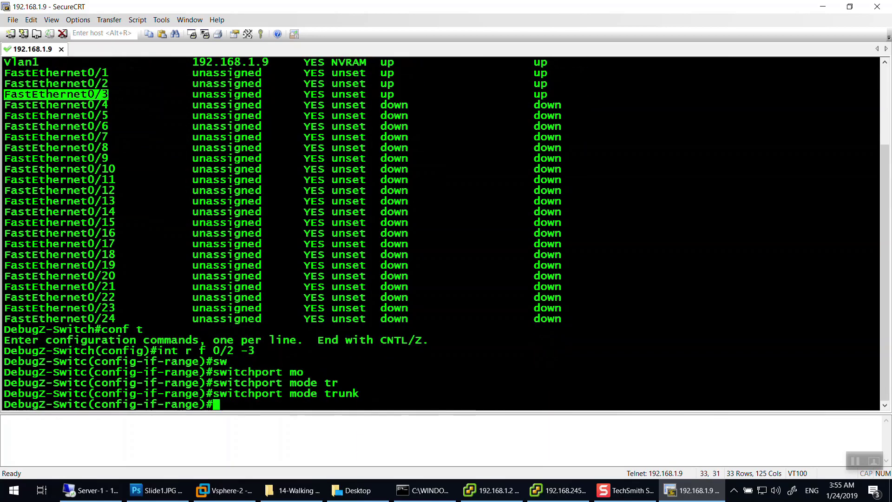
{"action": "key", "text": "Tab"}
{"action": "type", "text": "tr"}
{"action": "key", "text": "Tab"}
{"action": "type", "text": "all"}
{"action": "key", "text": "Tab"}
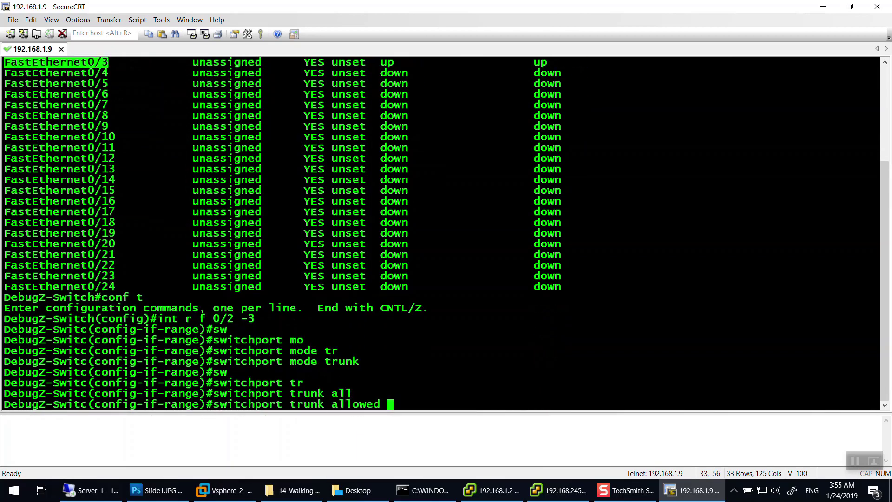
{"action": "type", "text": "v"}
{"action": "key", "text": "Tab"}
{"action": "type", "text": "1"}
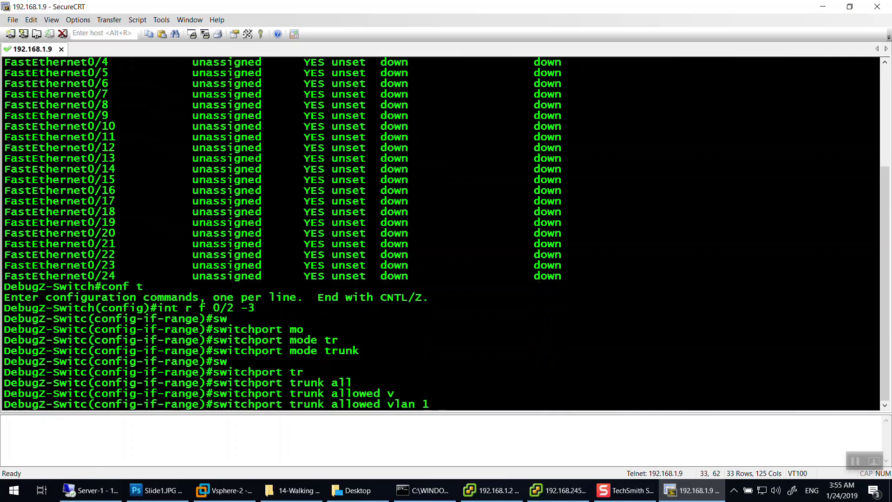
{"action": "type", "text": "-40"}
{"action": "key", "text": "BackSpace"}
{"action": "key", "text": "BackSpace"}
{"action": "type", "text": "?"}
{"action": "key", "text": "BackSpace"}
{"action": "key", "text": "BackSpace"}
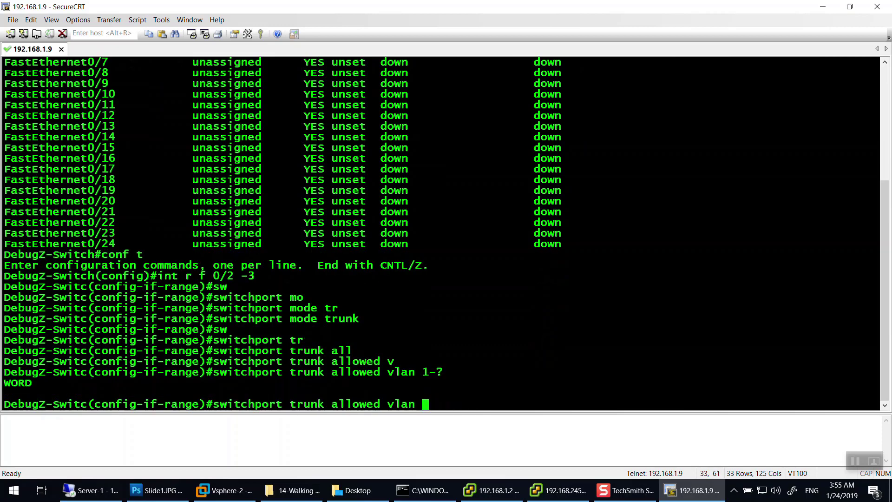
{"action": "type", "text": "?"}
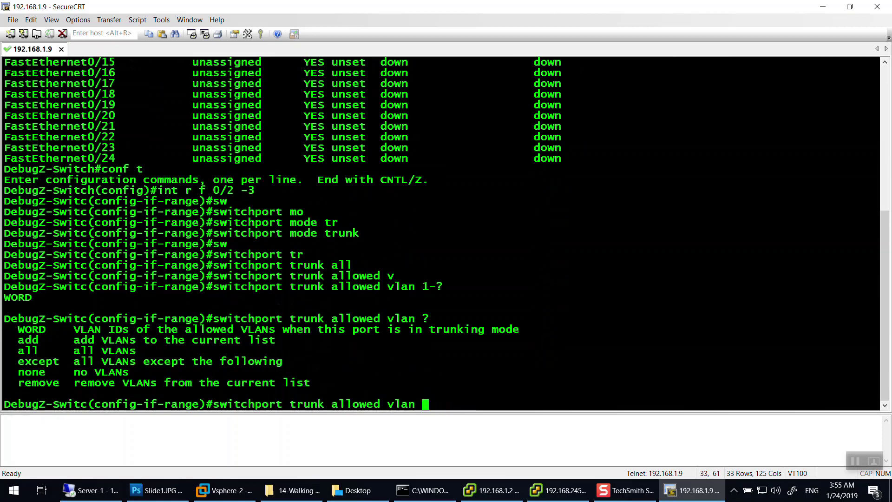
{"action": "type", "text": "all"}
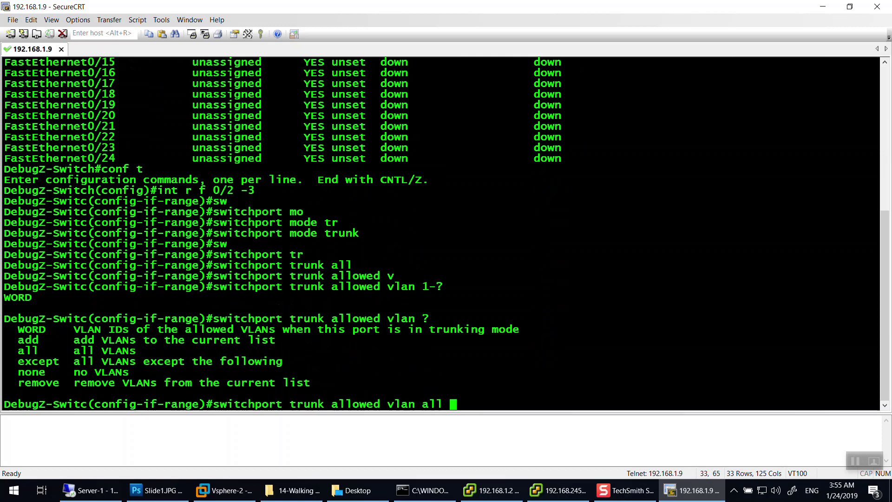
{"action": "key", "text": "Return"}
Run do sh int trun, confirm the ports trunk VLANs 1-4094, then return to vSphere Client.
{"action": "type", "text": "do "}
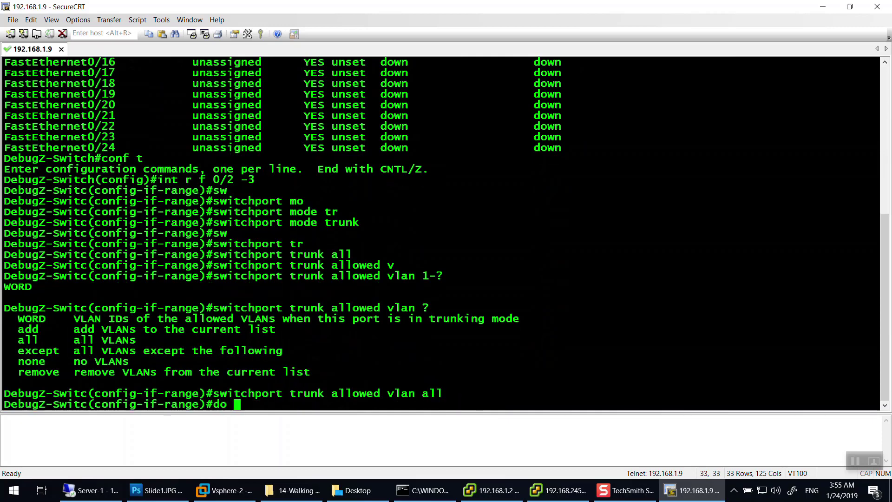
{"action": "type", "text": "sh int trun"}
{"action": "key", "text": "Return"}
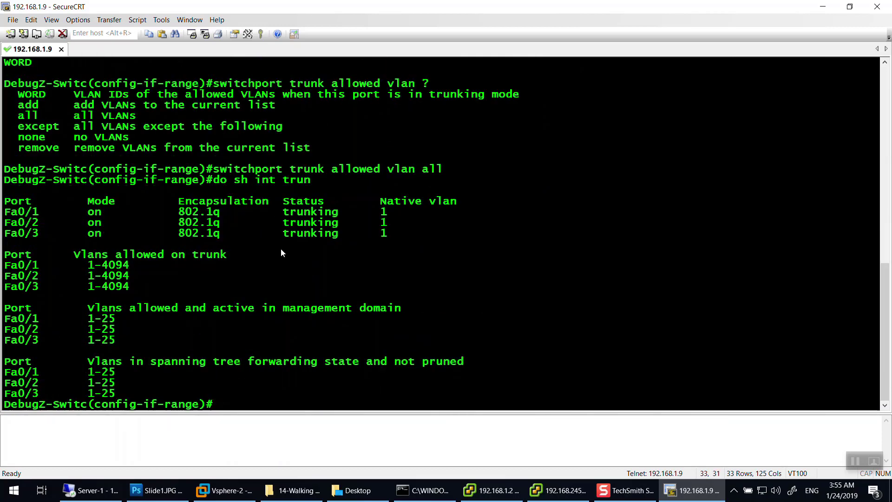
{"action": "left_click_drag", "start_coordinate": [43, 210], "coordinate": [3, 200]}
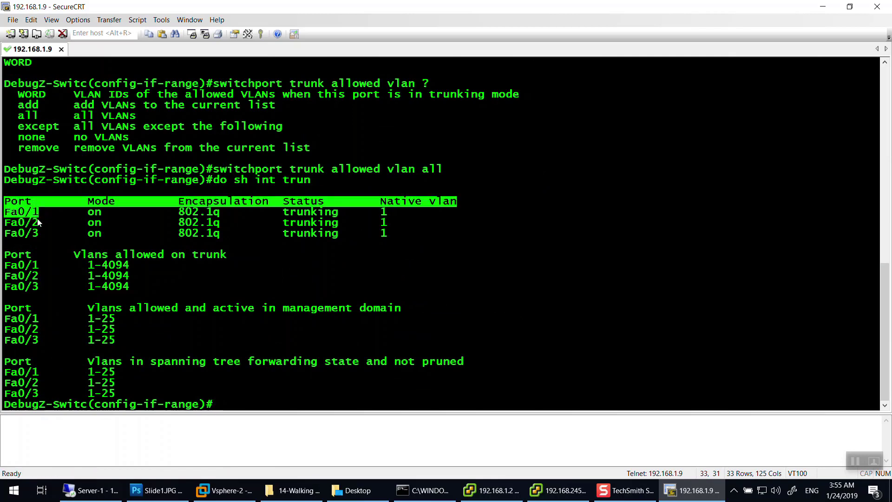
{"action": "left_click_drag", "start_coordinate": [26, 232], "coordinate": [32, 233]}
{"action": "left_click_drag", "start_coordinate": [130, 264], "coordinate": [4, 264]}
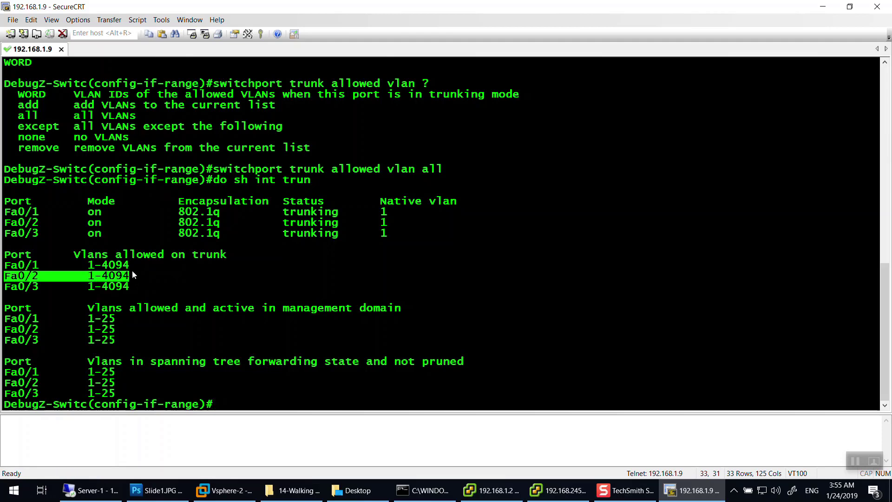
{"action": "left_click_drag", "start_coordinate": [132, 265], "coordinate": [92, 264]}
{"action": "double_click", "coordinate": [100, 277]}
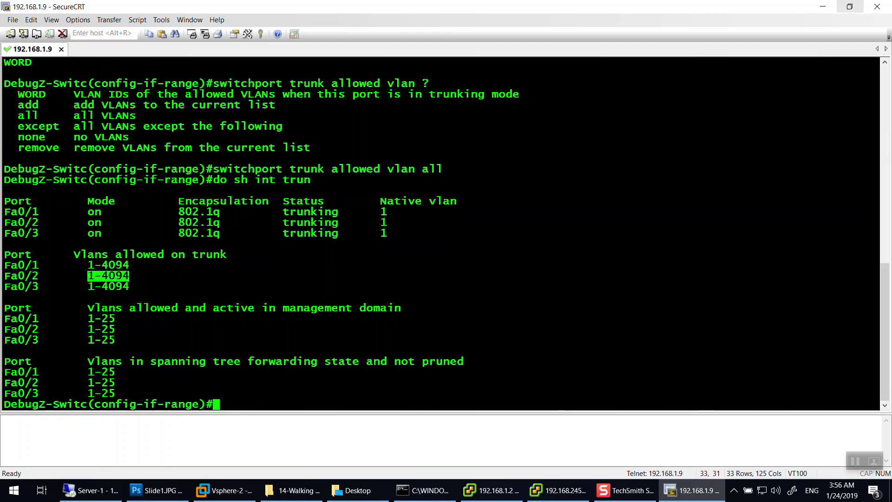
{"action": "left_click", "coordinate": [493, 490]}
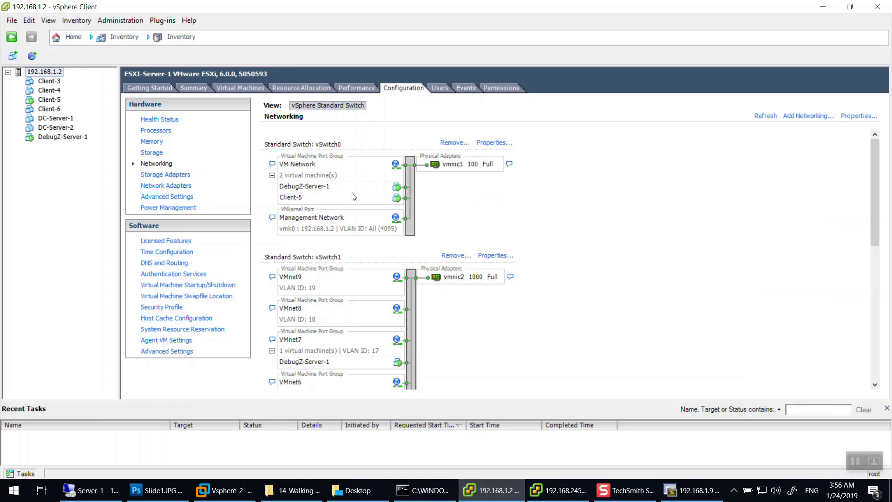
Close the extra vSphere Client window and clear the other windows to reach the desktop.
{"action": "scroll", "coordinate": [334, 204], "scroll_direction": "down", "scroll_amount": 3}
{"action": "scroll", "coordinate": [366, 214], "scroll_direction": "up", "scroll_amount": 3}
{"action": "left_click", "coordinate": [561, 496]}
{"action": "left_click", "coordinate": [877, 6]}
{"action": "left_click", "coordinate": [819, 6]}
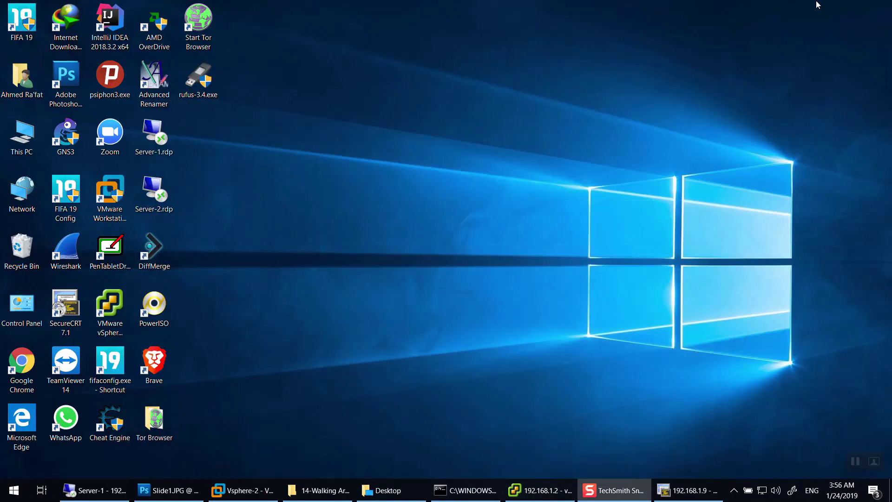
{"action": "left_click", "coordinate": [253, 494]}
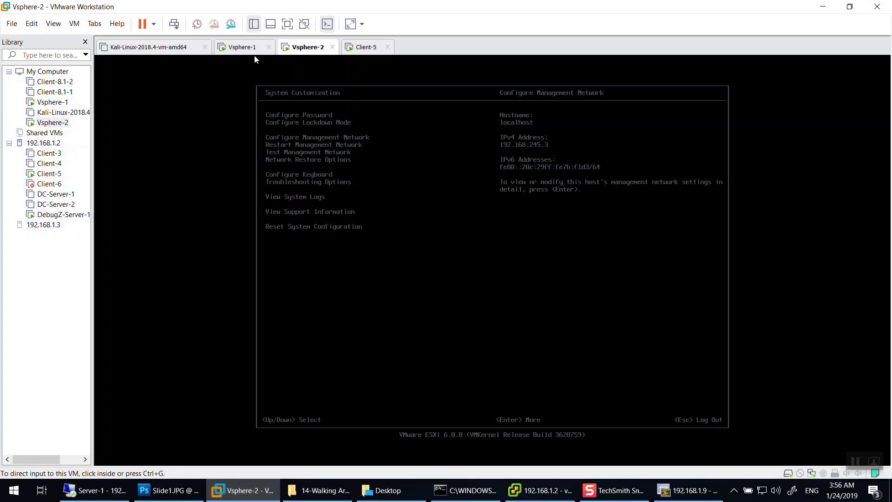
{"action": "left_click", "coordinate": [823, 7]}
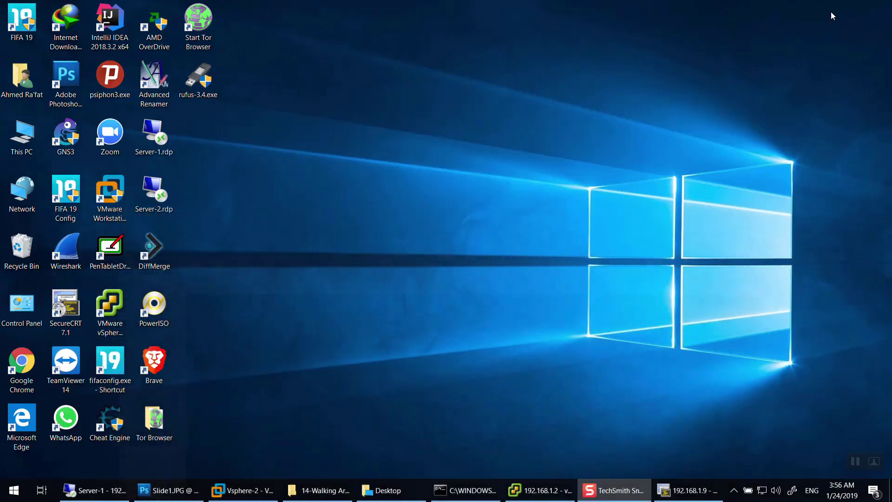
{"action": "left_click", "coordinate": [539, 490]}
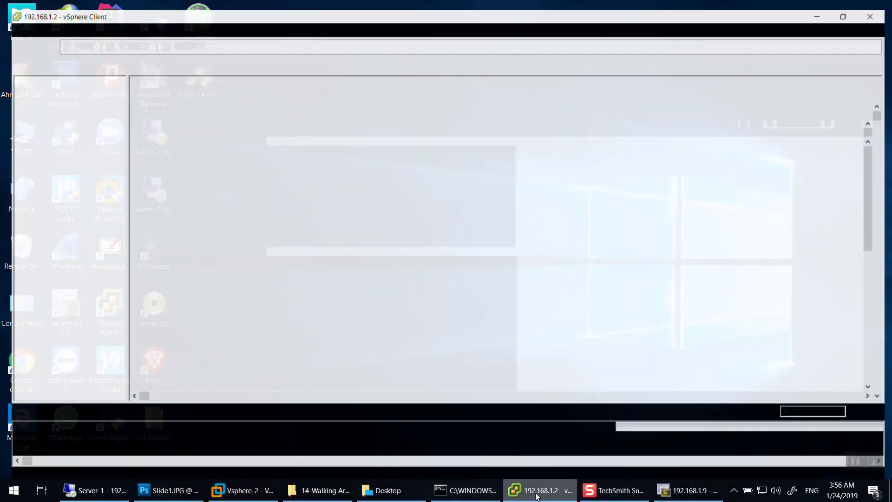
{"action": "left_click", "coordinate": [539, 490]}
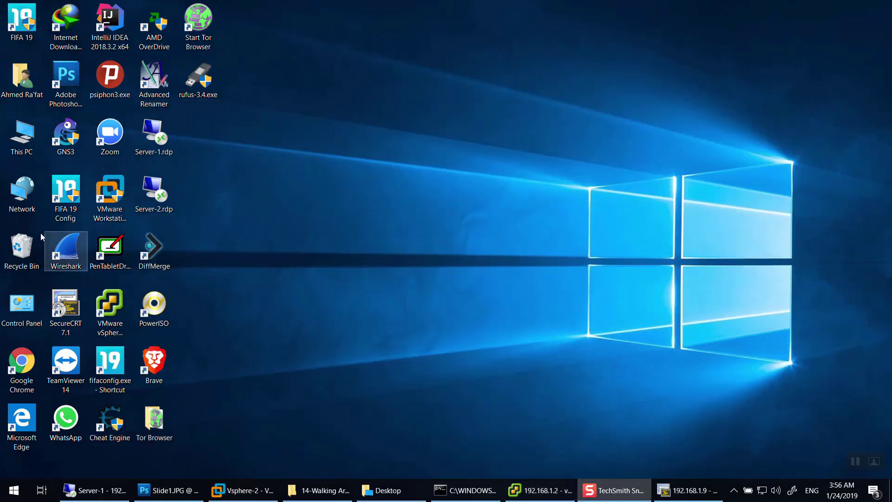
Log in to 192.168.1.3 as root in vSphere Client, installing and ignoring the certificate warning.
{"action": "left_click", "coordinate": [124, 317]}
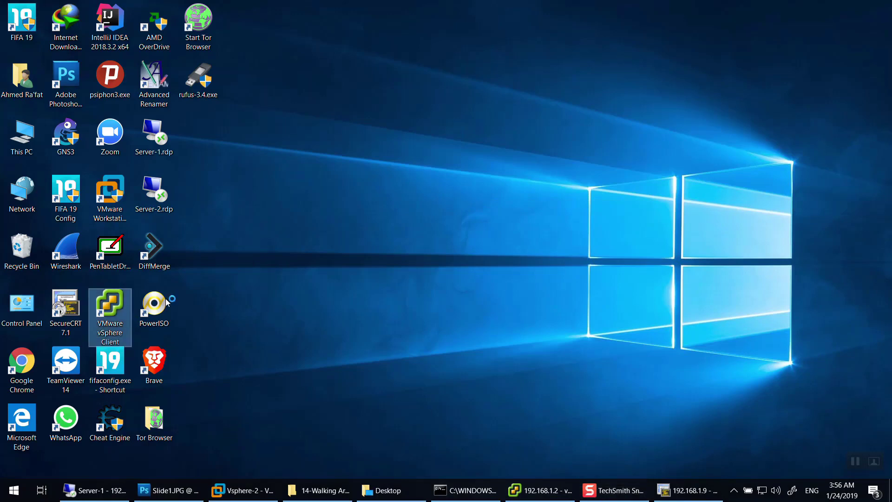
{"action": "type", "text": "192.168.1.3"}
{"action": "key", "text": "Tab"}
{"action": "type", "text": "root"}
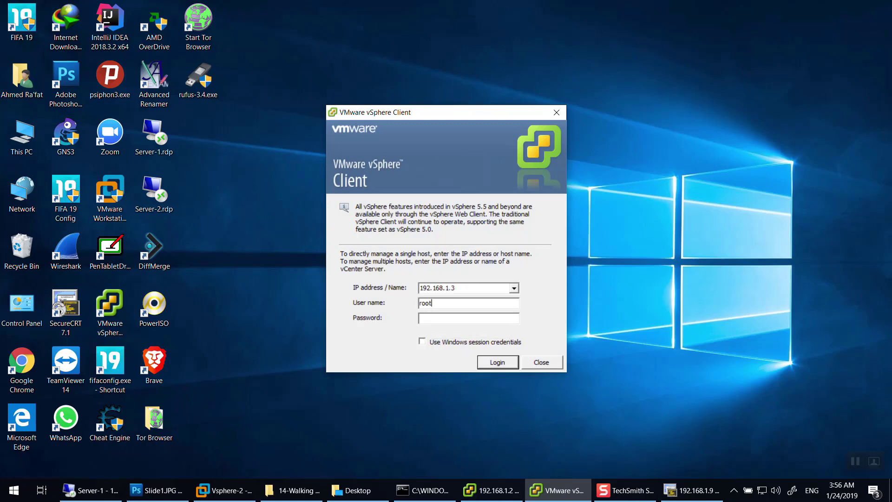
{"action": "type", "text": "*******"}
{"action": "key", "text": "Return"}
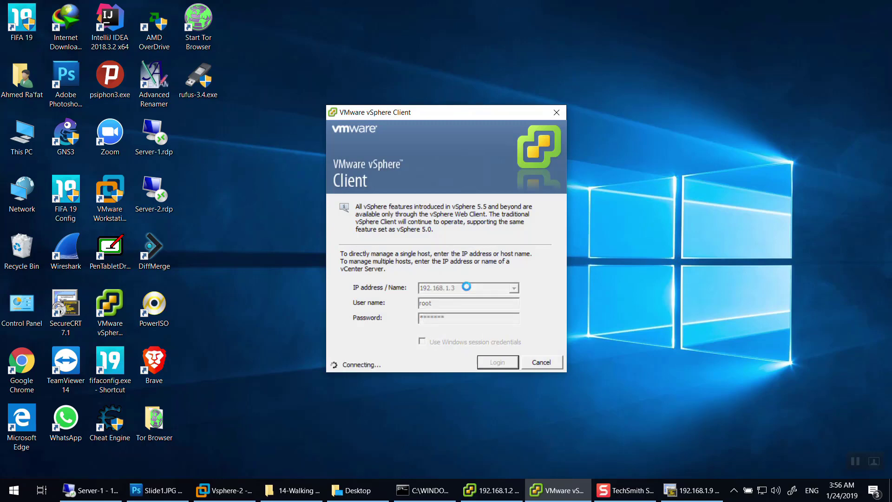
{"action": "left_click", "coordinate": [405, 305]}
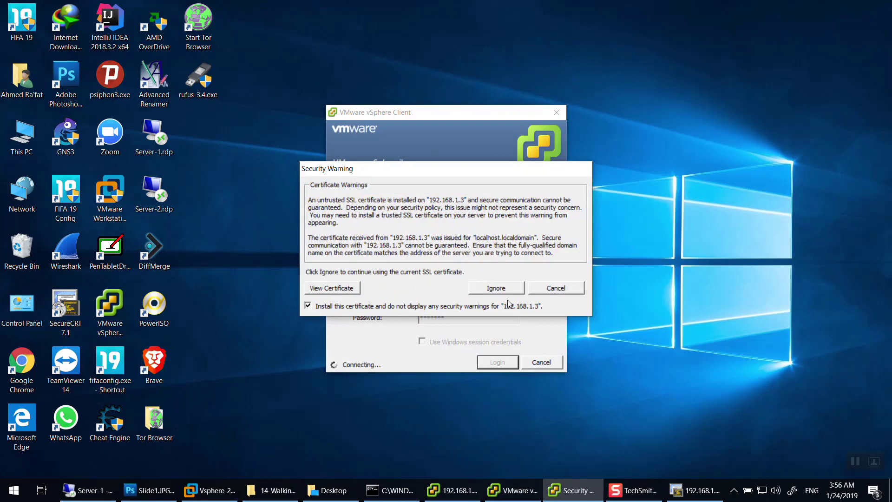
{"action": "left_click", "coordinate": [495, 289]}
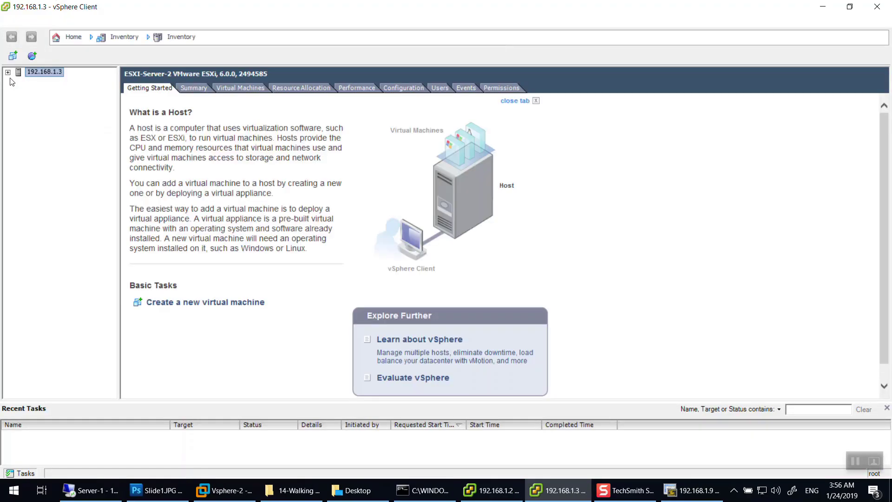
Check 192.168.1.3's Networking view for Management Network VLAN 4095, then switch to the 192.168.1.2 client.
{"action": "left_click", "coordinate": [8, 73]}
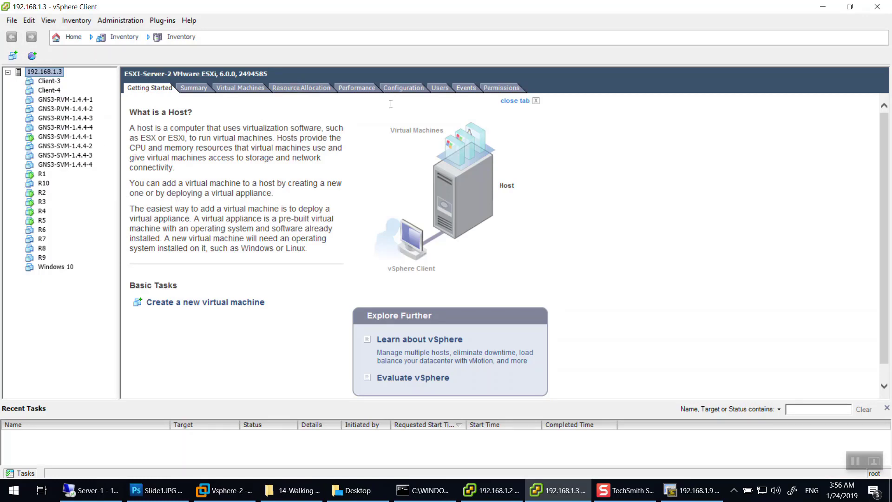
{"action": "left_click", "coordinate": [403, 88]}
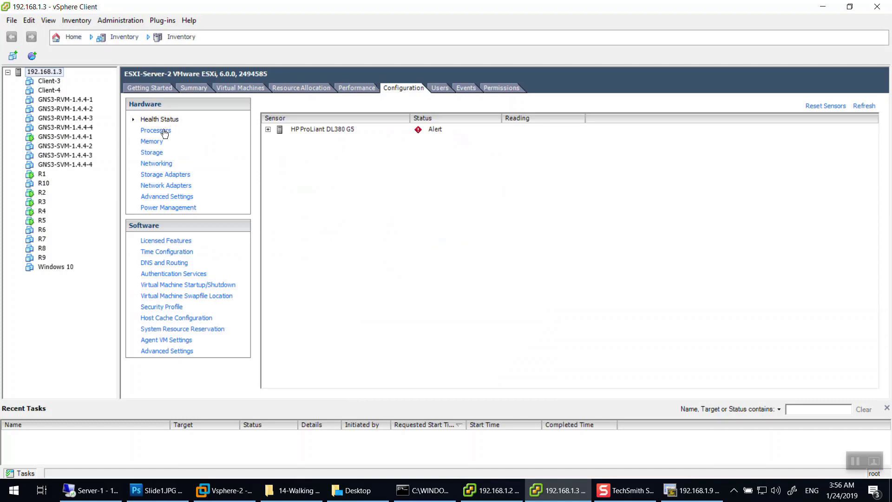
{"action": "left_click", "coordinate": [156, 165]}
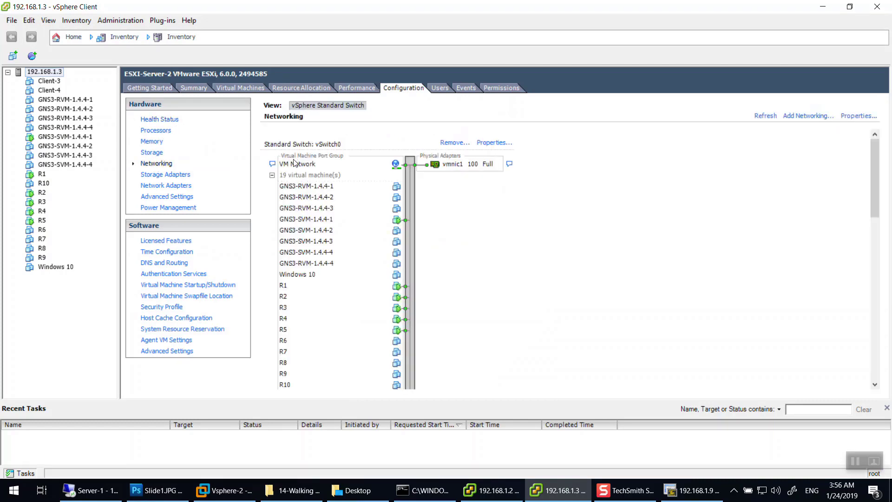
{"action": "scroll", "coordinate": [348, 228], "scroll_direction": "down", "scroll_amount": 10}
{"action": "scroll", "coordinate": [357, 226], "scroll_direction": "up", "scroll_amount": 10}
{"action": "scroll", "coordinate": [320, 182], "scroll_direction": "down", "scroll_amount": 10}
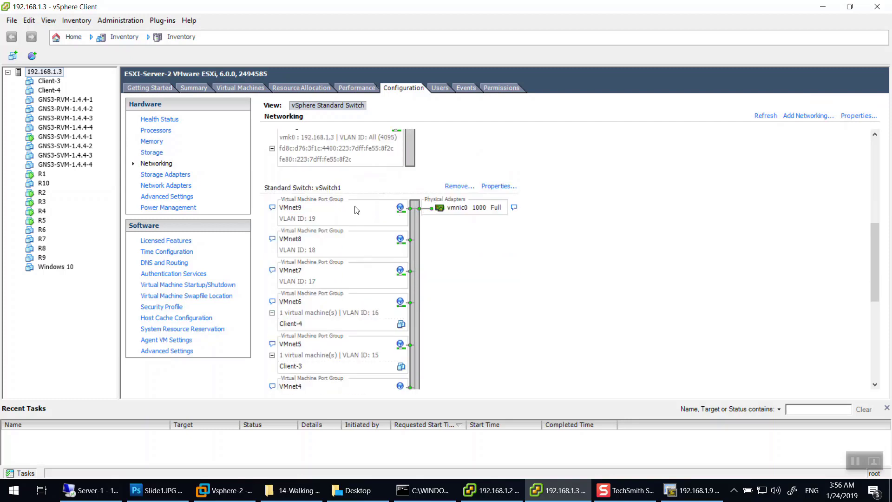
{"action": "scroll", "coordinate": [302, 207], "scroll_direction": "up", "scroll_amount": 3}
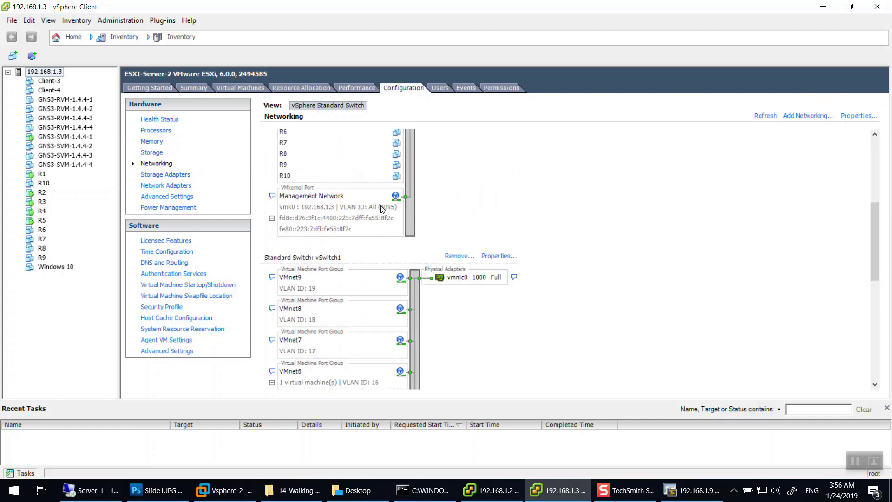
{"action": "scroll", "coordinate": [382, 209], "scroll_direction": "up", "scroll_amount": 6}
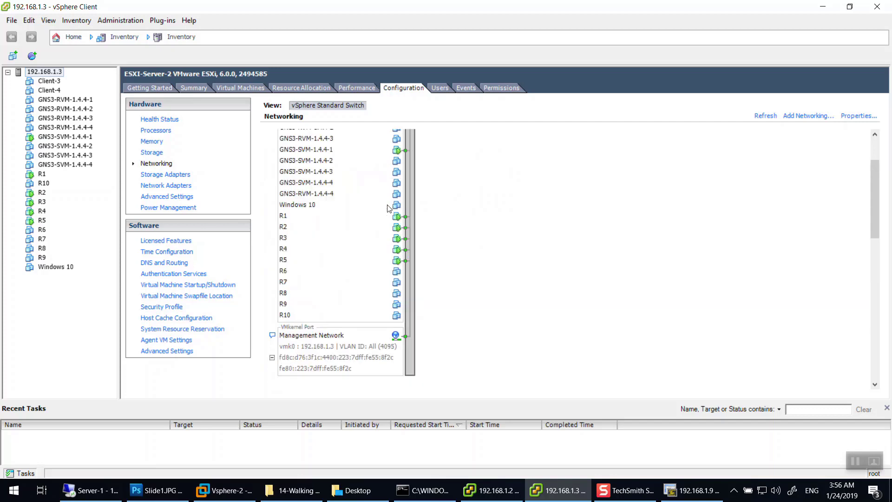
{"action": "scroll", "coordinate": [390, 209], "scroll_direction": "down", "scroll_amount": 3}
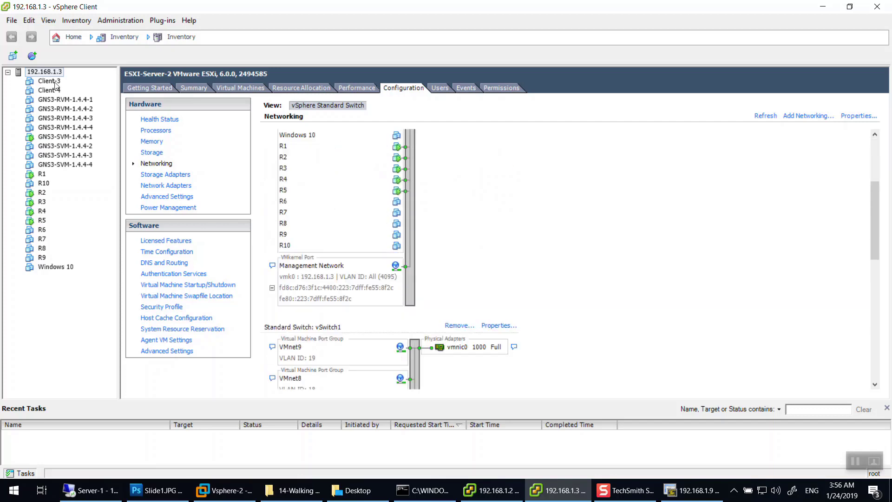
{"action": "left_click", "coordinate": [231, 496]}
{"action": "left_click", "coordinate": [493, 490]}
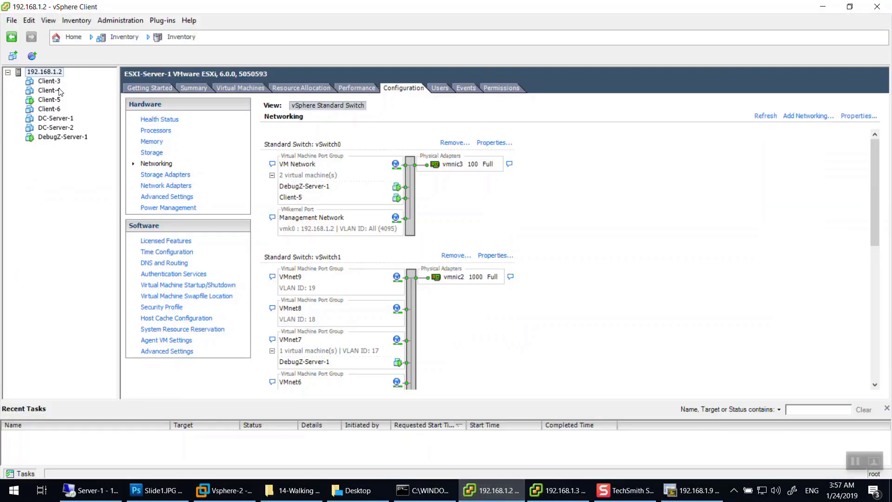
Inspect Client-5, Client-3, Client-6 and Client-4 across both hosts, then show the Slide1.JPG diagram.
{"action": "left_click", "coordinate": [56, 101]}
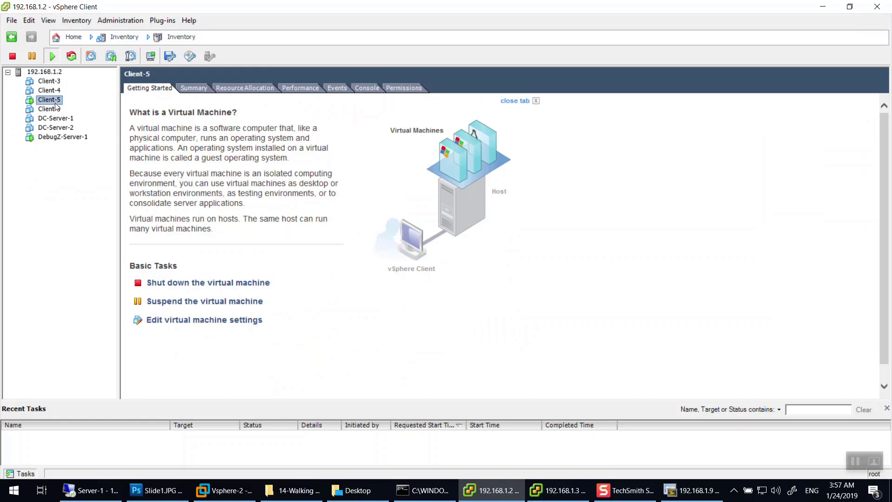
{"action": "left_click", "coordinate": [557, 490]}
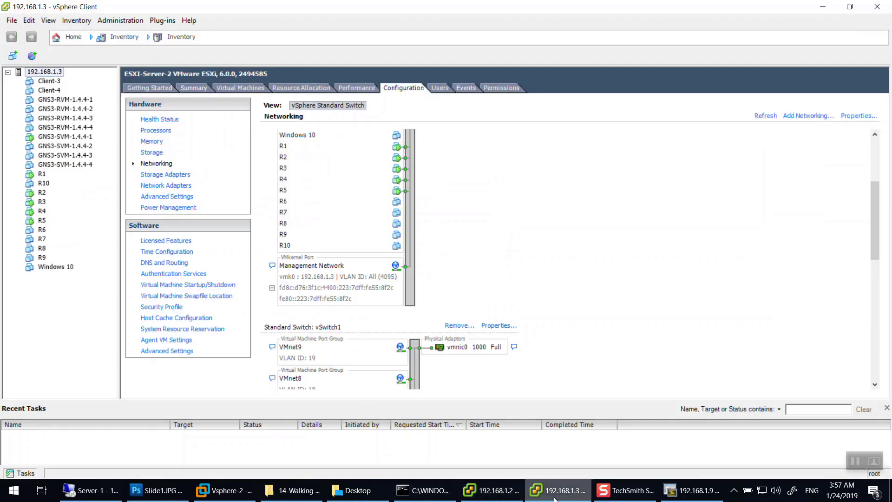
{"action": "left_click", "coordinate": [48, 81]}
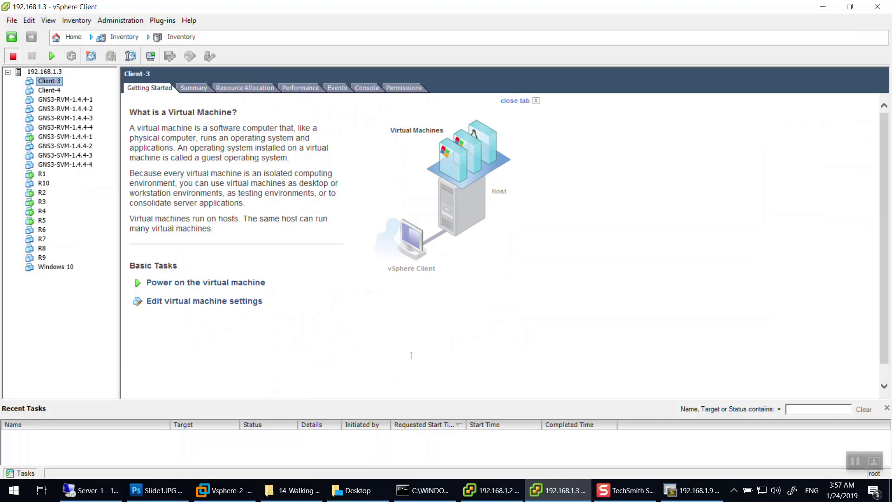
{"action": "left_click", "coordinate": [492, 490]}
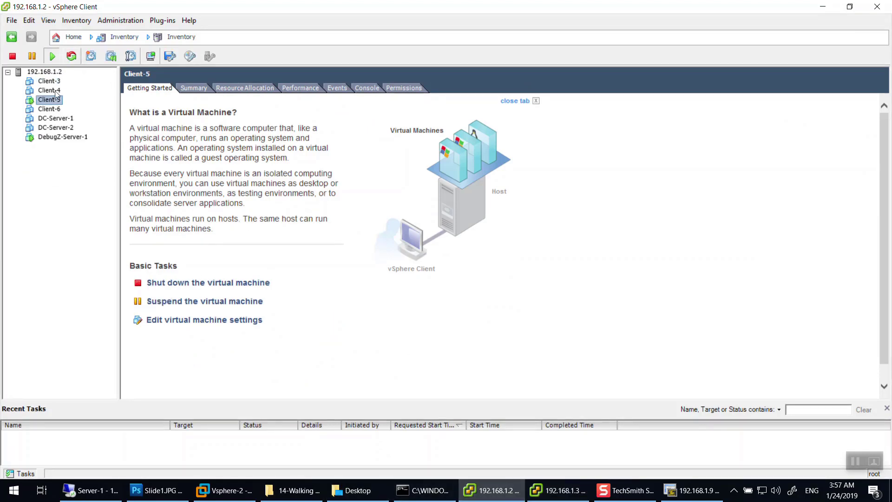
{"action": "left_click", "coordinate": [52, 109]}
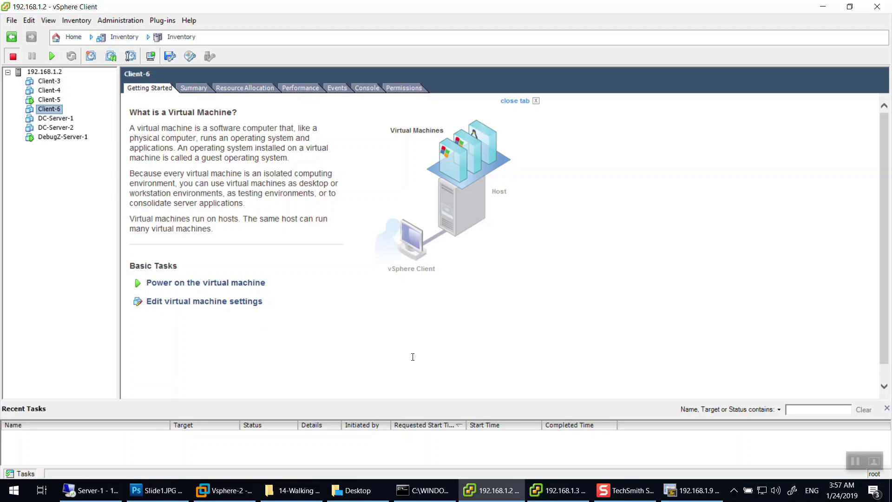
{"action": "key", "text": "alt+Tab"}
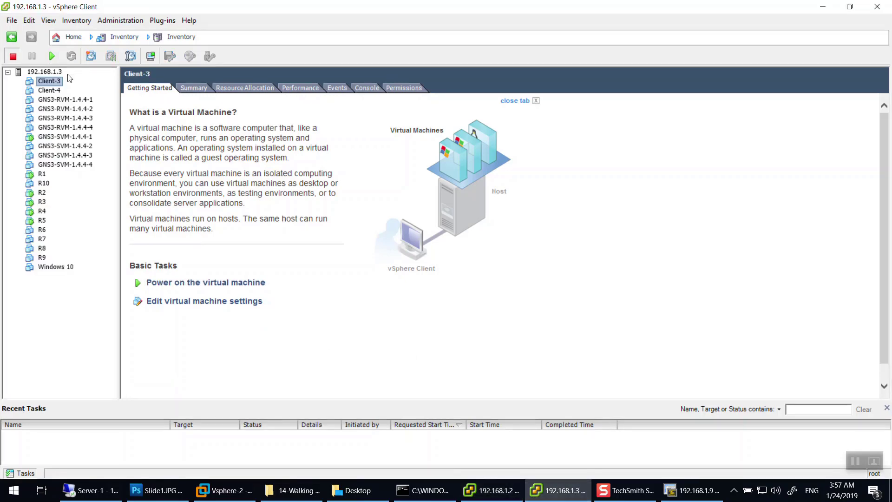
{"action": "left_click", "coordinate": [50, 90]}
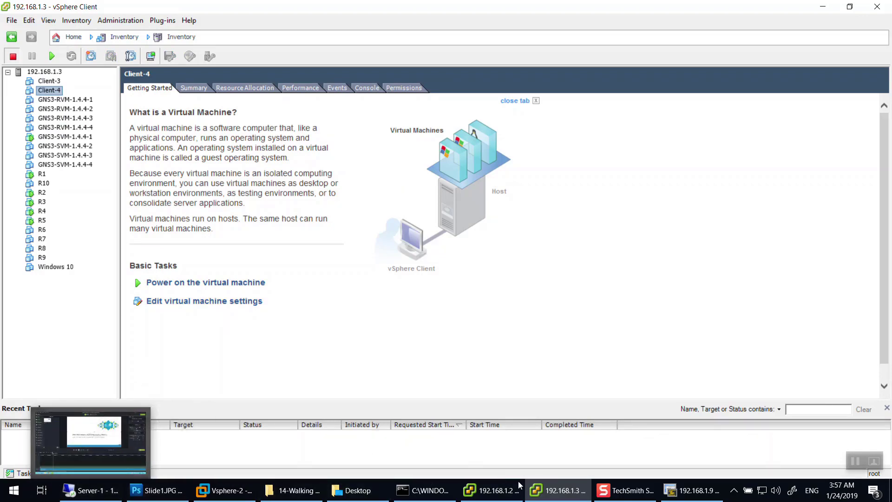
{"action": "left_click", "coordinate": [158, 490]}
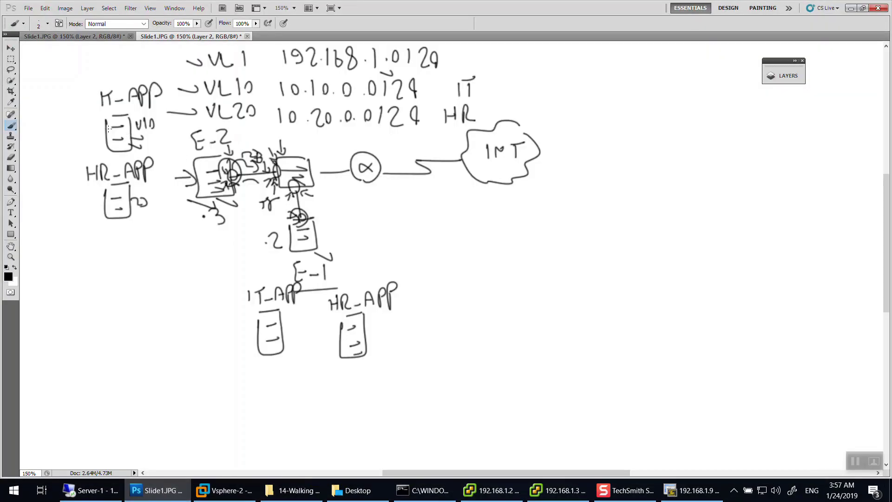
Brush pointer lines and marks at the K-APP, IT-APP and HR-APP servers, and curves near E-2.
{"action": "left_click_drag", "start_coordinate": [105, 136], "coordinate": [78, 128]}
{"action": "left_click_drag", "start_coordinate": [257, 338], "coordinate": [214, 327]}
{"action": "left_click_drag", "start_coordinate": [135, 227], "coordinate": [103, 217]}
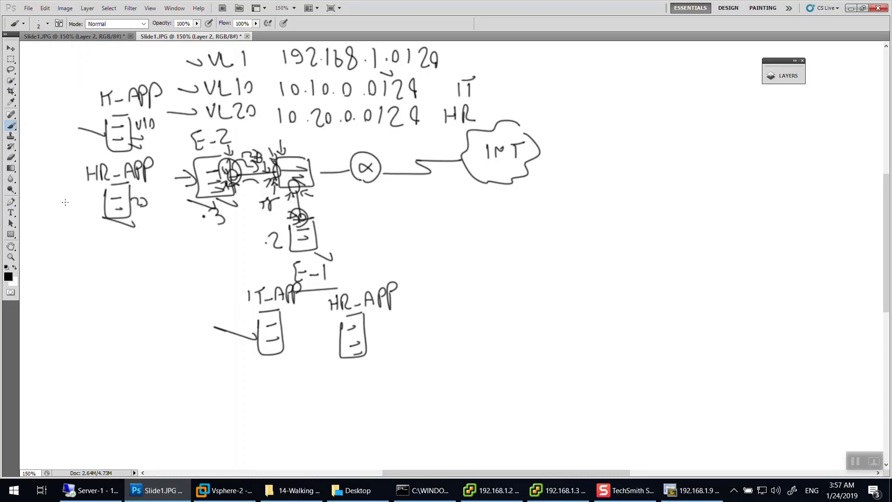
{"action": "left_click_drag", "start_coordinate": [372, 369], "coordinate": [343, 353]}
{"action": "mouse_move", "coordinate": [266, 161]}
{"action": "left_mouse_down"}
{"action": "mouse_move", "coordinate": [270, 170]}
{"action": "mouse_move", "coordinate": [231, 186]}
{"action": "mouse_move", "coordinate": [239, 174]}
{"action": "left_mouse_up"}
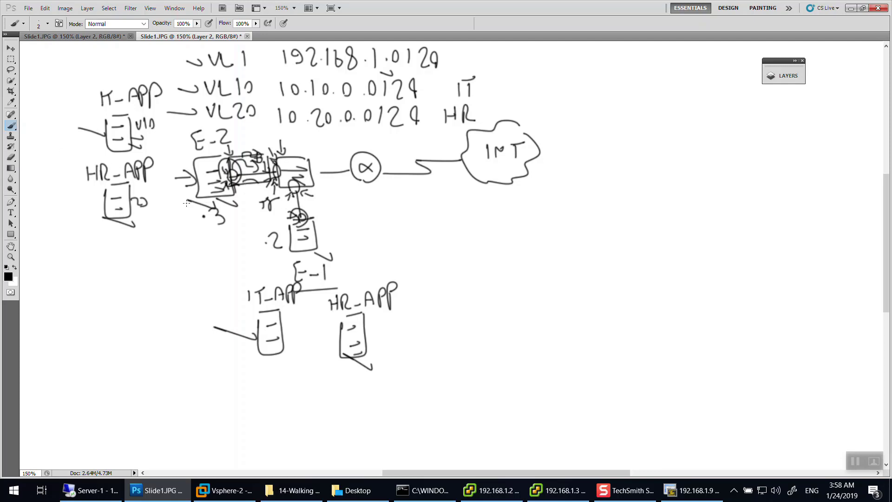
{"action": "left_click_drag", "start_coordinate": [287, 230], "coordinate": [225, 195]}
Erase the switches, servers, INT cloud and remaining handwriting, then return to the Brush.
{"action": "key", "text": "e"}
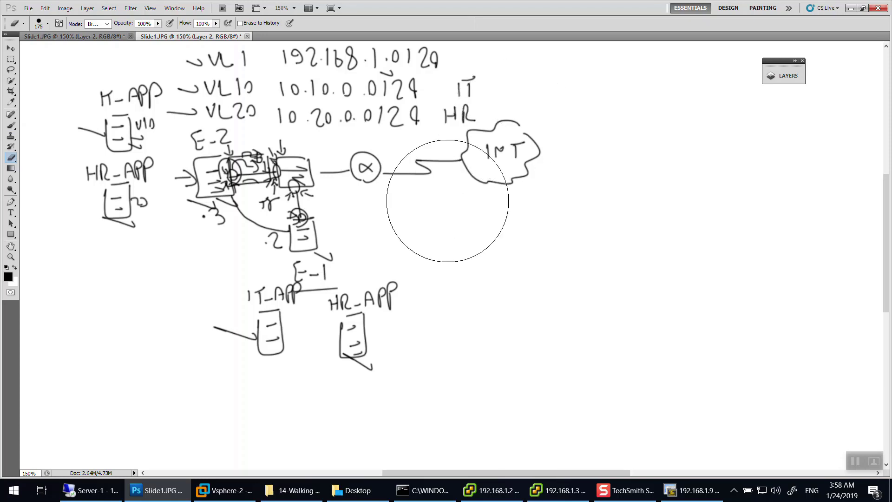
{"action": "left_click_drag", "start_coordinate": [362, 321], "coordinate": [279, 154]}
{"action": "mouse_move", "coordinate": [3, 145]}
{"action": "left_mouse_down"}
{"action": "mouse_move", "coordinate": [508, 76]}
{"action": "mouse_move", "coordinate": [324, 225]}
{"action": "left_mouse_up"}
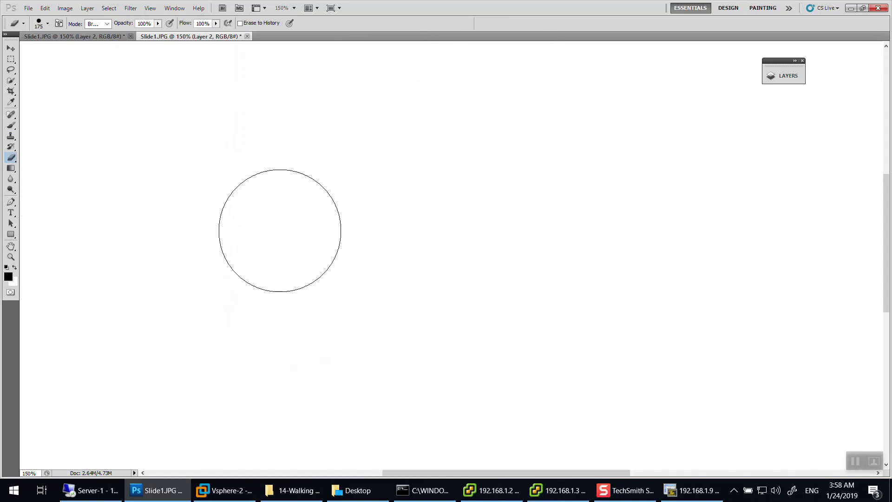
{"action": "key", "text": "b"}
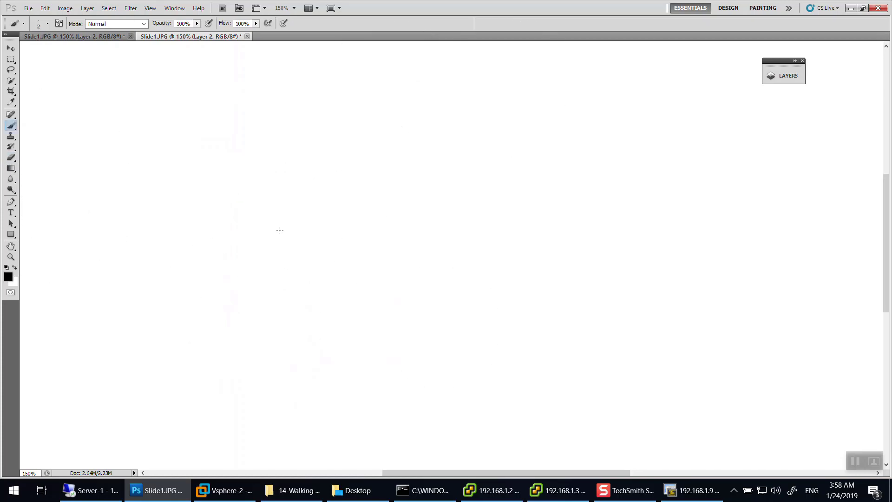